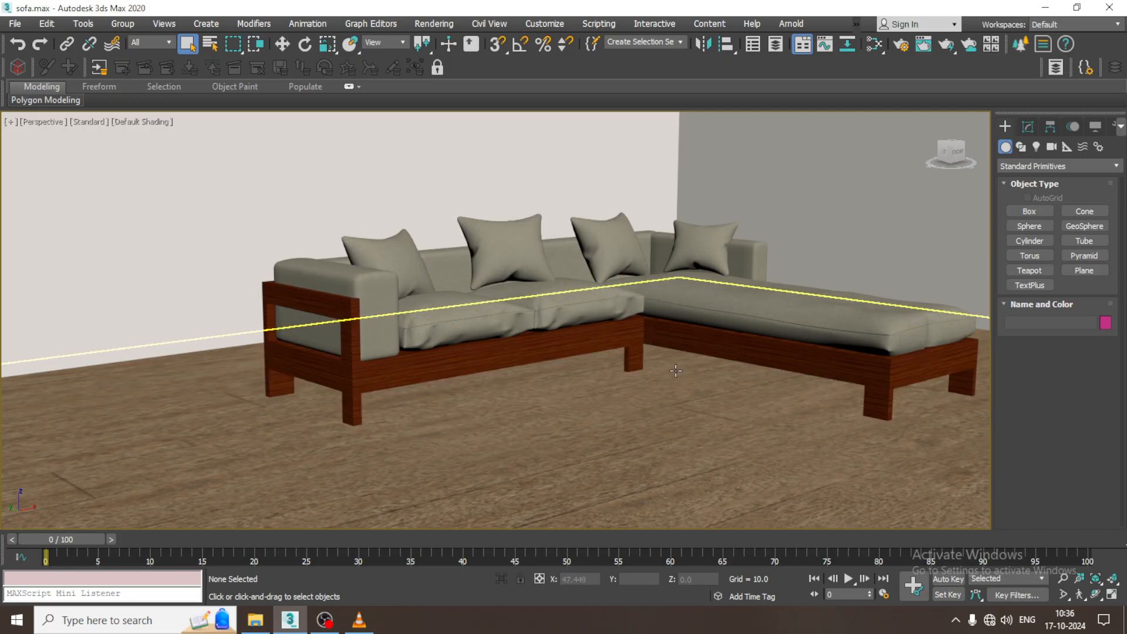
Step: Examine the corner sofa, its cushions and the room walls from several angles
scroll(677, 372, down, 5)
alt+middle_drag(676, 371, 750, 280)
scroll(706, 323, up, 3)
click(730, 284)
scroll(750, 280, up, 5)
scroll(763, 277, down, 3)
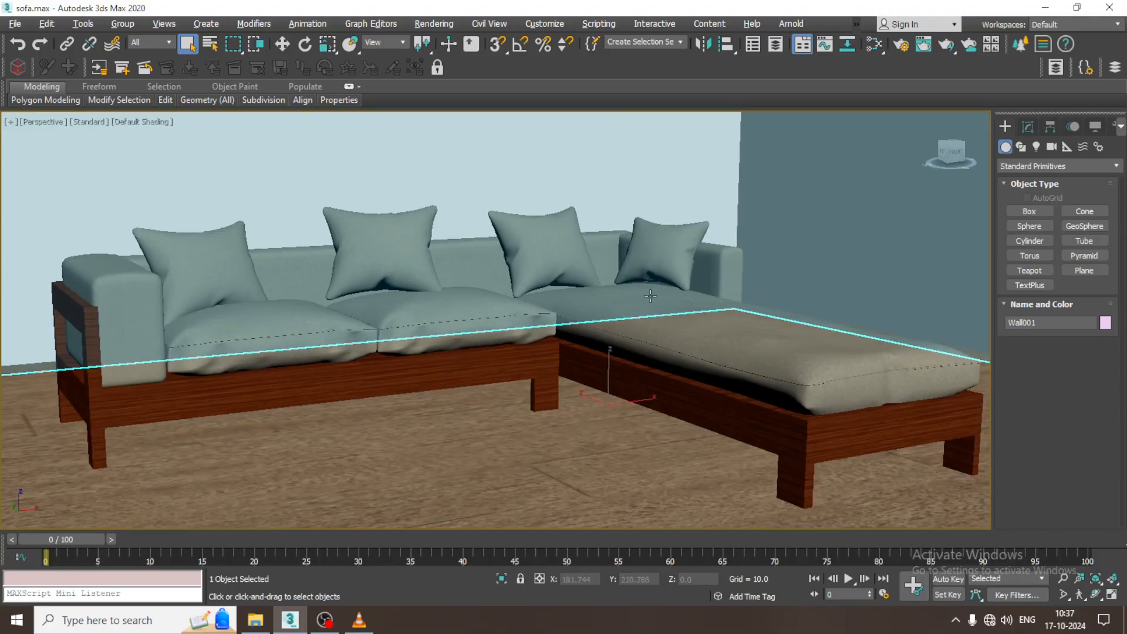
scroll(660, 298, up, 1)
click(667, 299)
alt+middle_drag(667, 300, 657, 240)
scroll(657, 240, up, 4)
mouse_move(563, 258)
alt+middle_down()
mouse_move(526, 262)
mouse_move(557, 275)
alt+middle_up()
click(557, 275)
scroll(557, 275, down, 5)
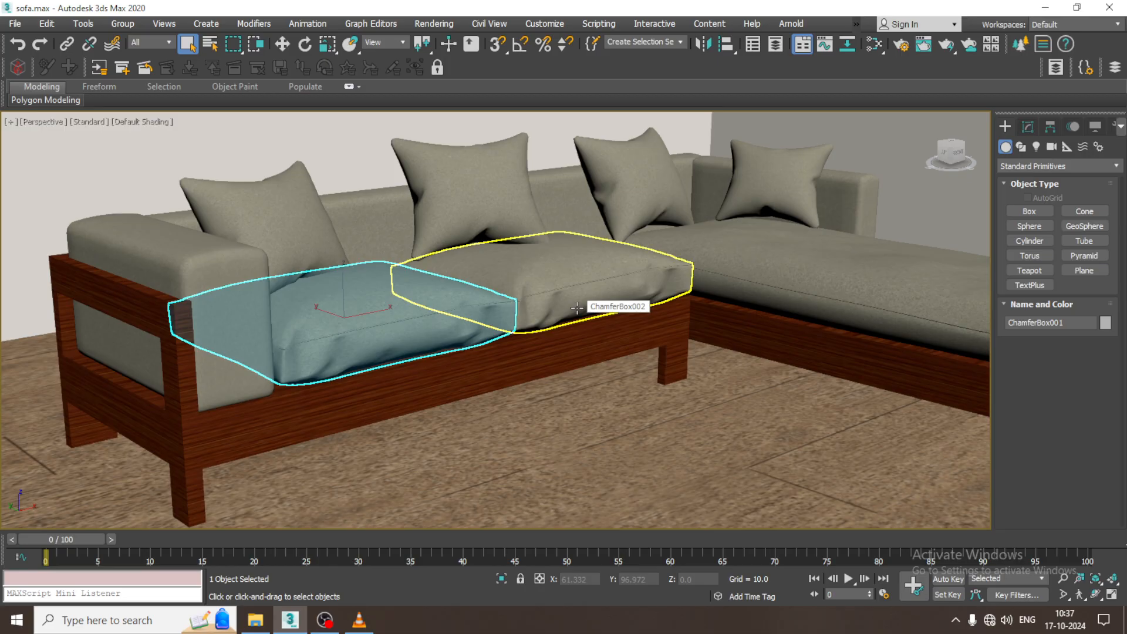
scroll(589, 316, down, 5)
alt+middle_drag(639, 319, 651, 345)
scroll(651, 345, up, 3)
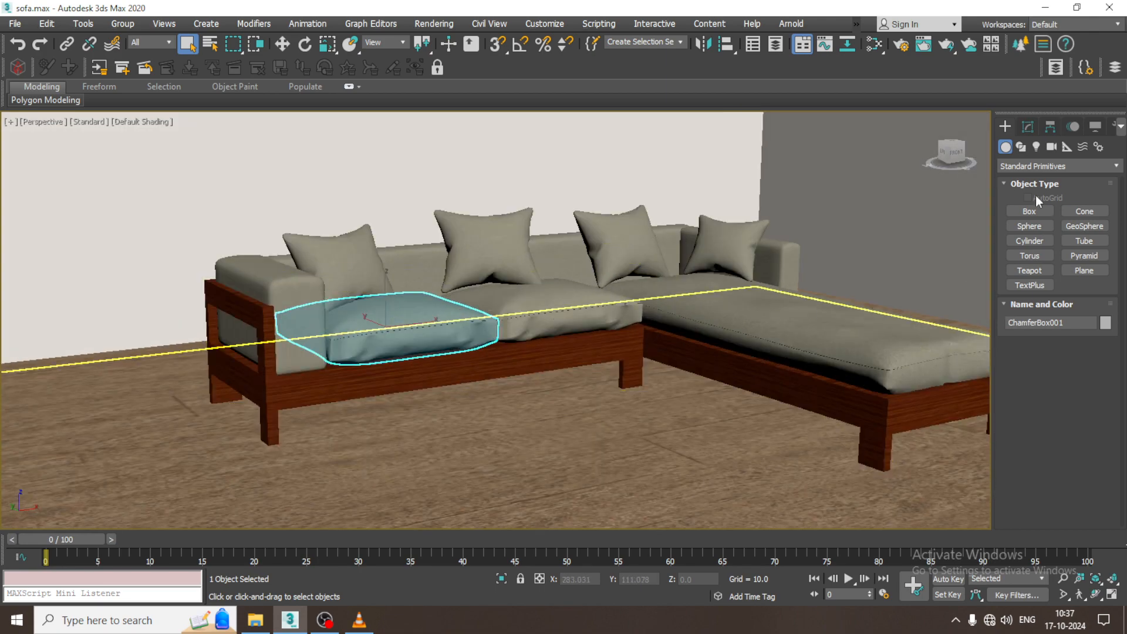
Step: Create a VRaySun in the front view, aimed from high outside the room at the sofa, with a VRaySky environment map
click(1037, 146)
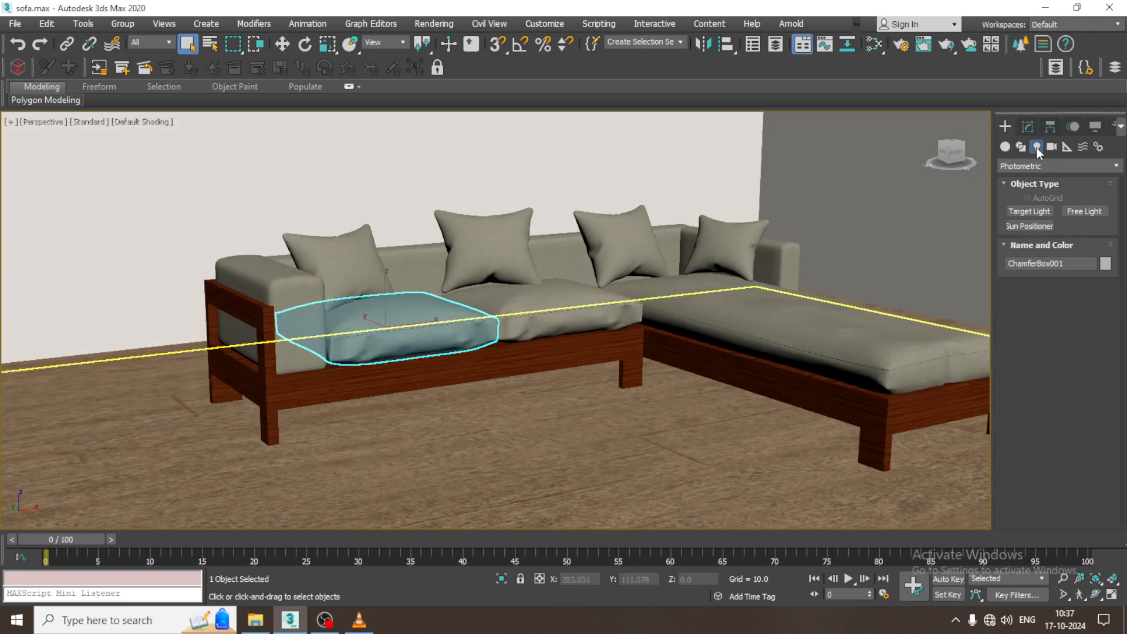
click(1042, 166)
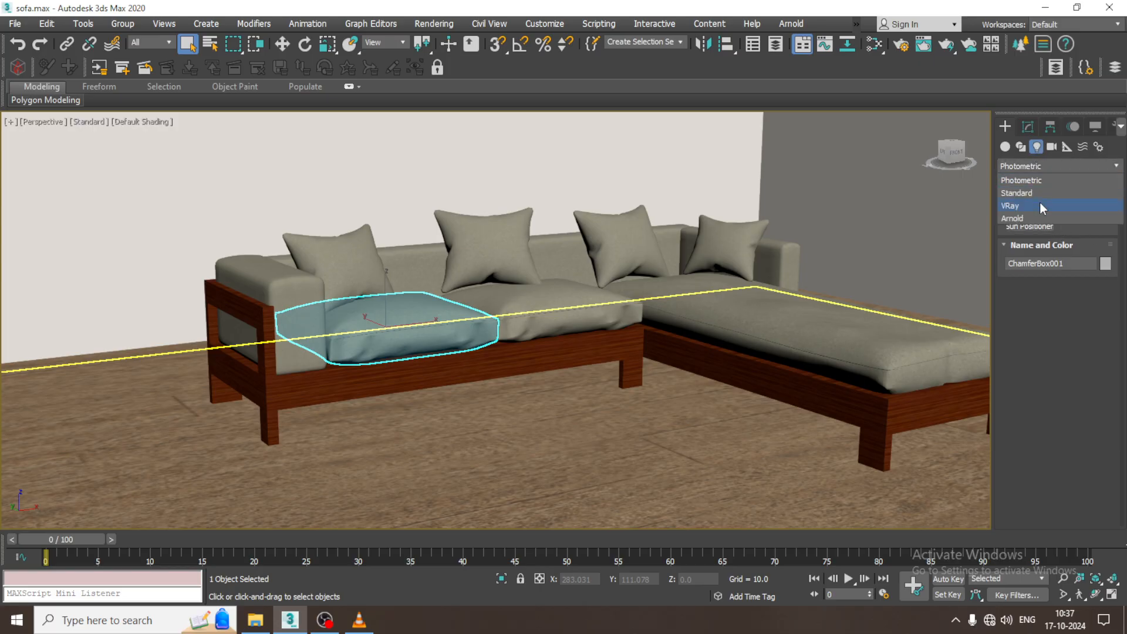
click(1039, 206)
click(1085, 226)
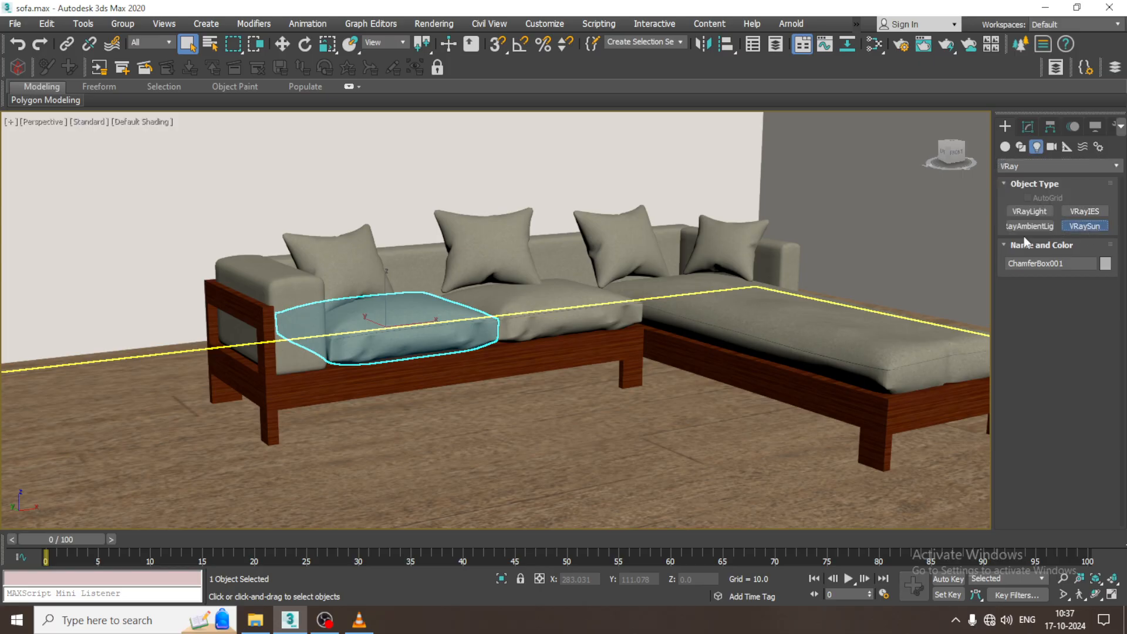
key(alt+w)
key(alt+w)
scroll(912, 524, down, 5)
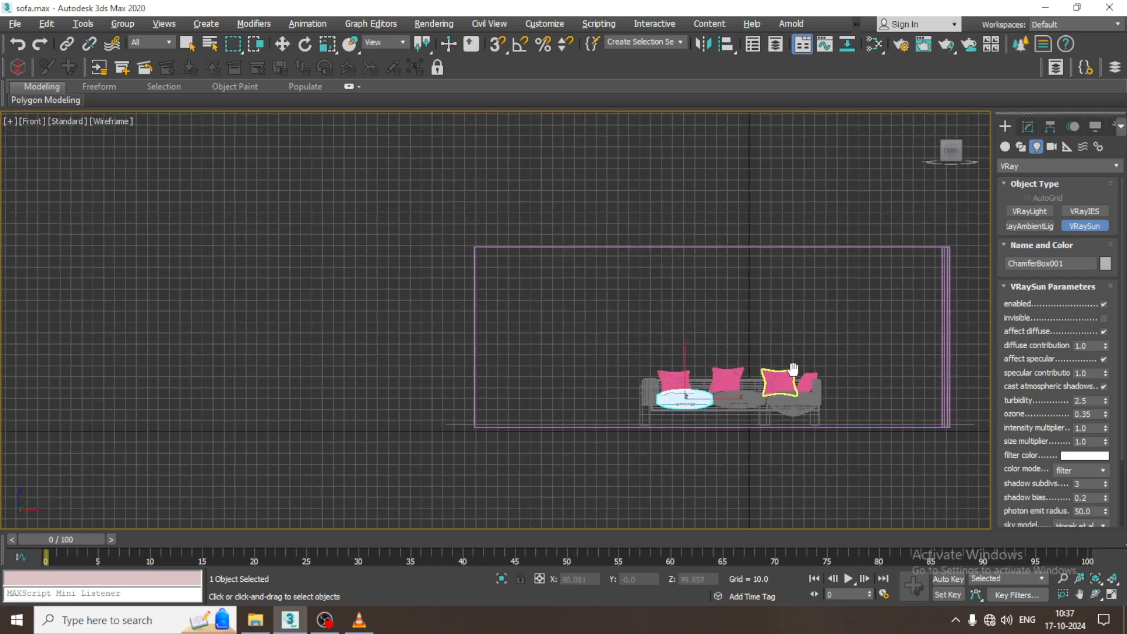
drag(256, 159, 768, 392)
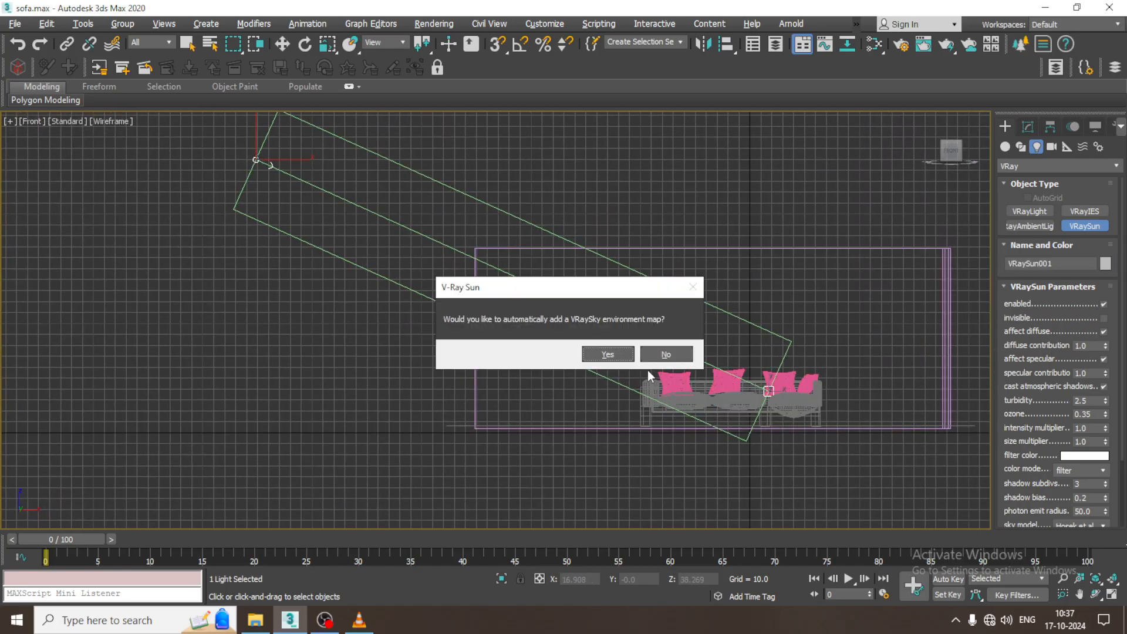
click(610, 355)
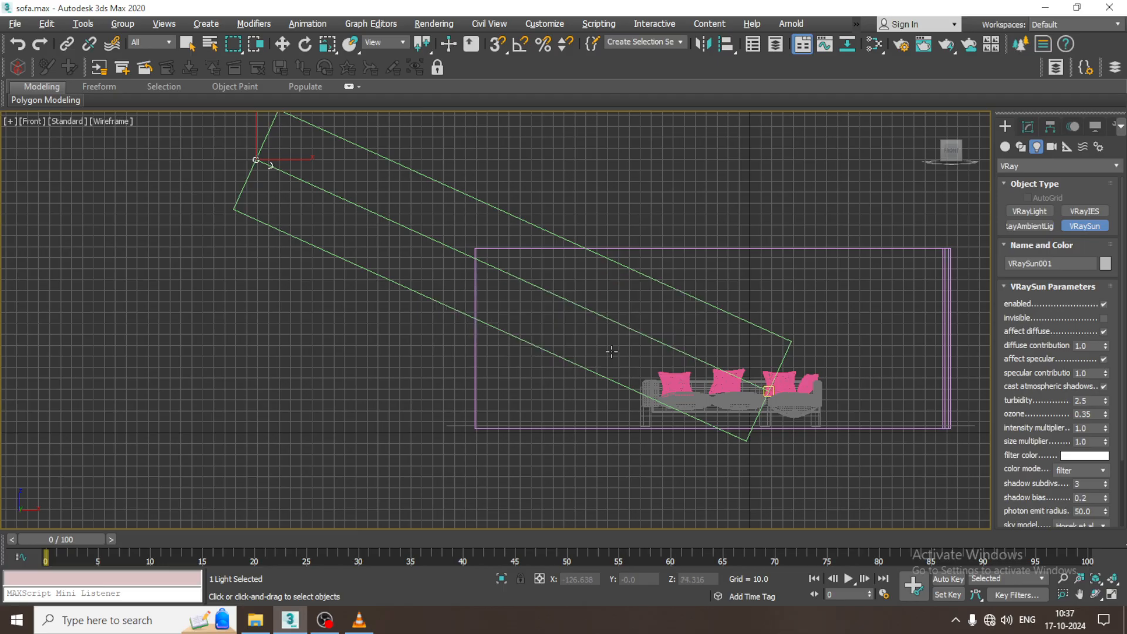
Step: Move the sun light along the Y axis to about Y -86, toward the front of the room
key(w)
key(alt+w)
scroll(832, 453, down, 2)
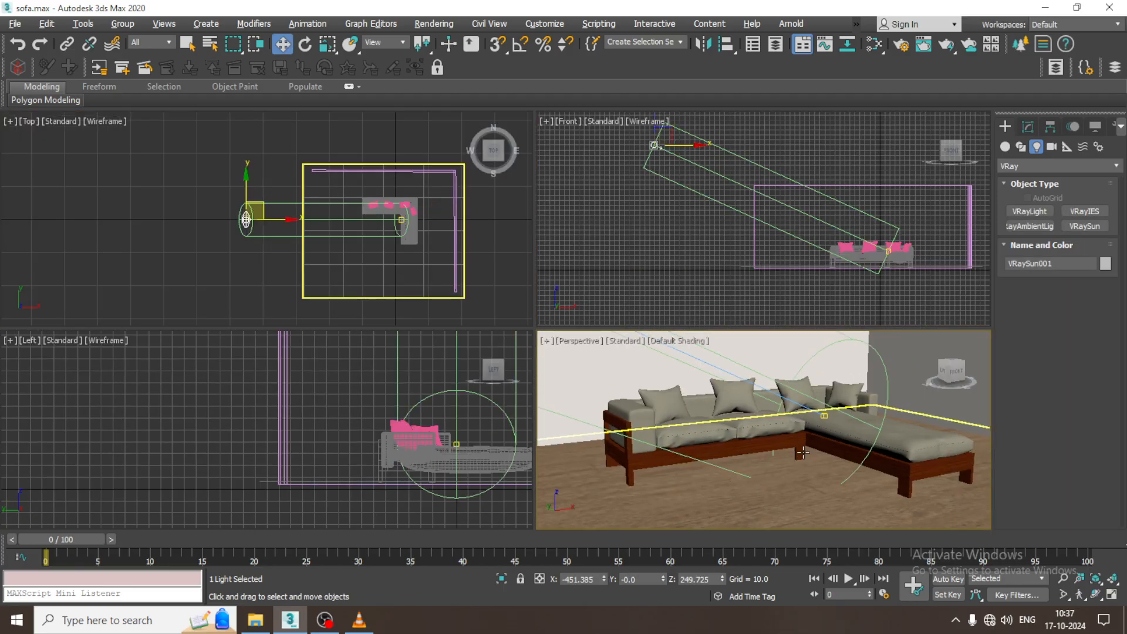
key(alt+w)
scroll(813, 453, down, 4)
scroll(812, 453, down, 5)
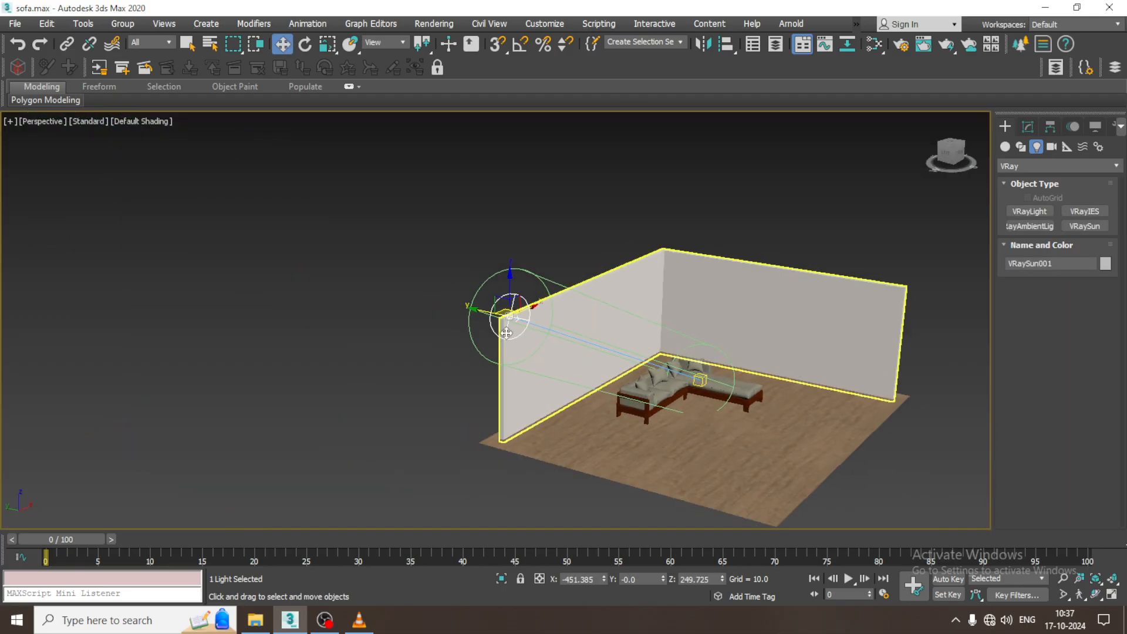
drag(474, 308, 530, 313)
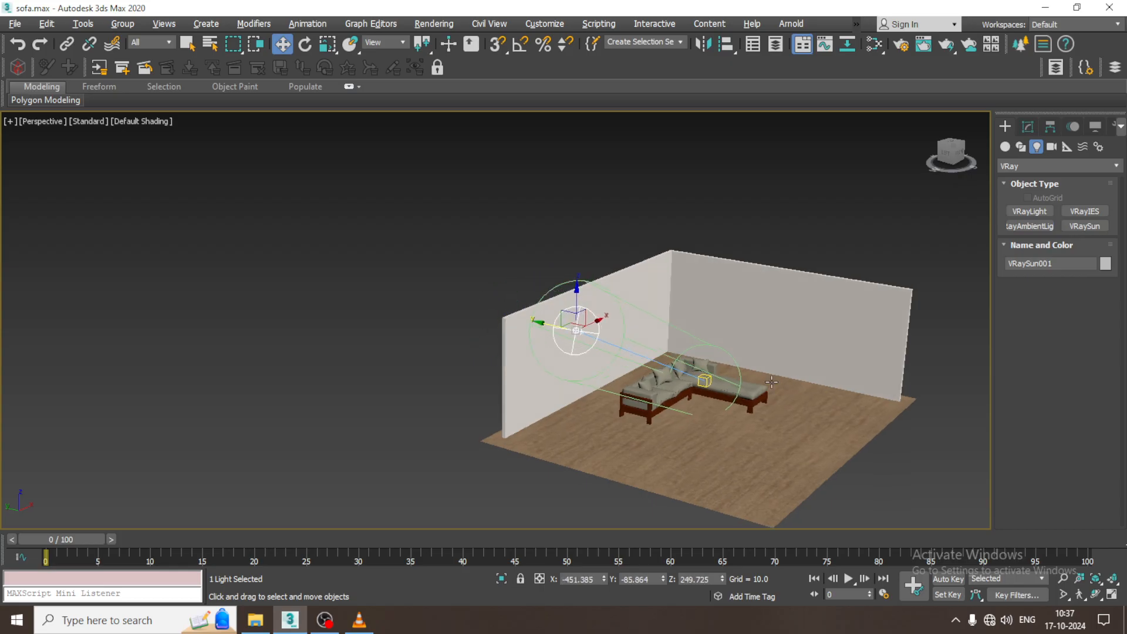
Step: Set the sun's filter color to a pale warm beige
key(z)
click(1025, 130)
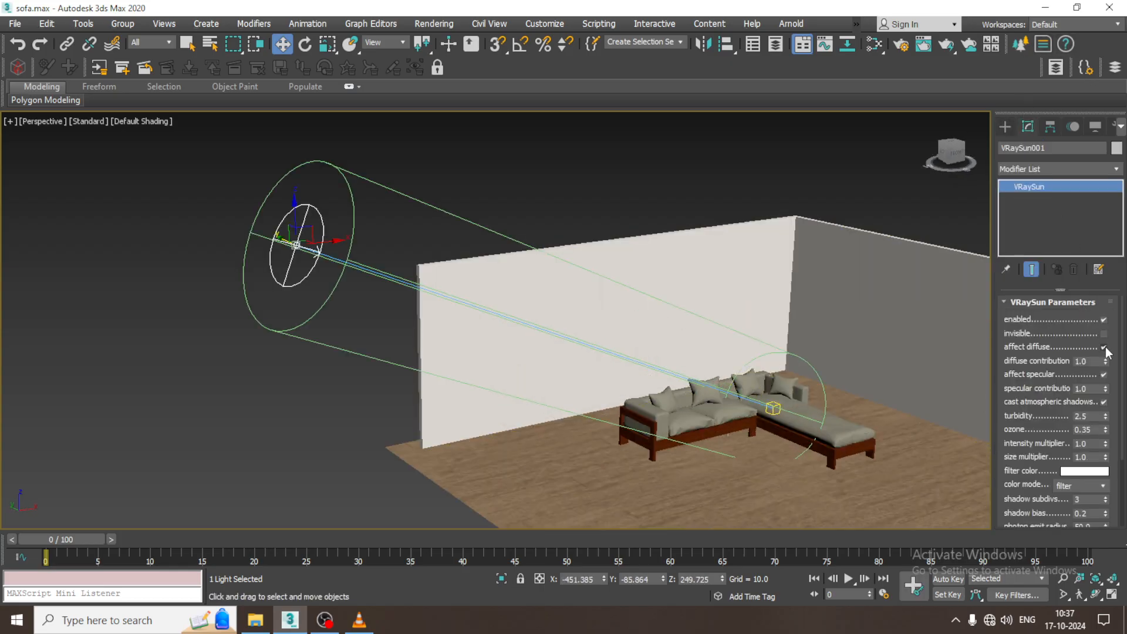
click(1080, 473)
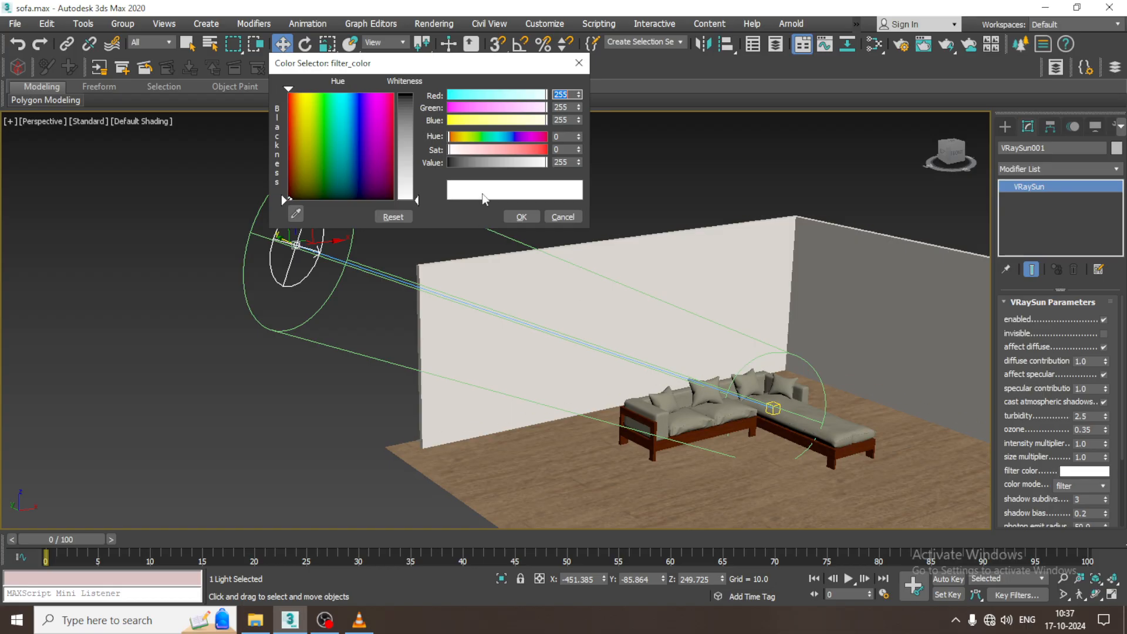
drag(310, 147, 296, 142)
drag(417, 200, 417, 166)
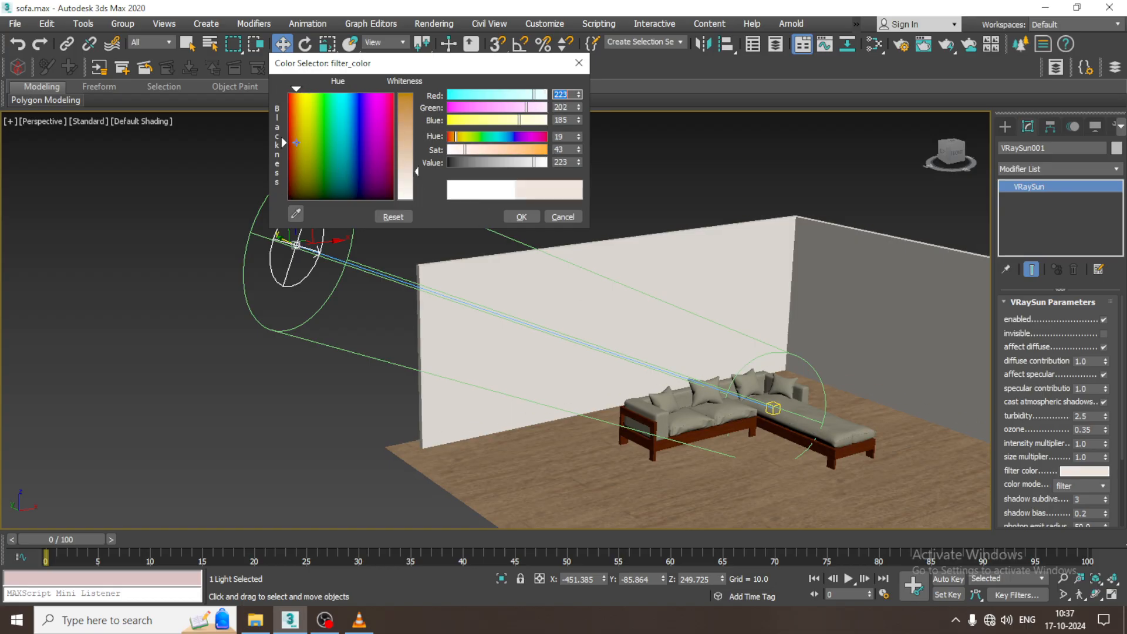
click(522, 216)
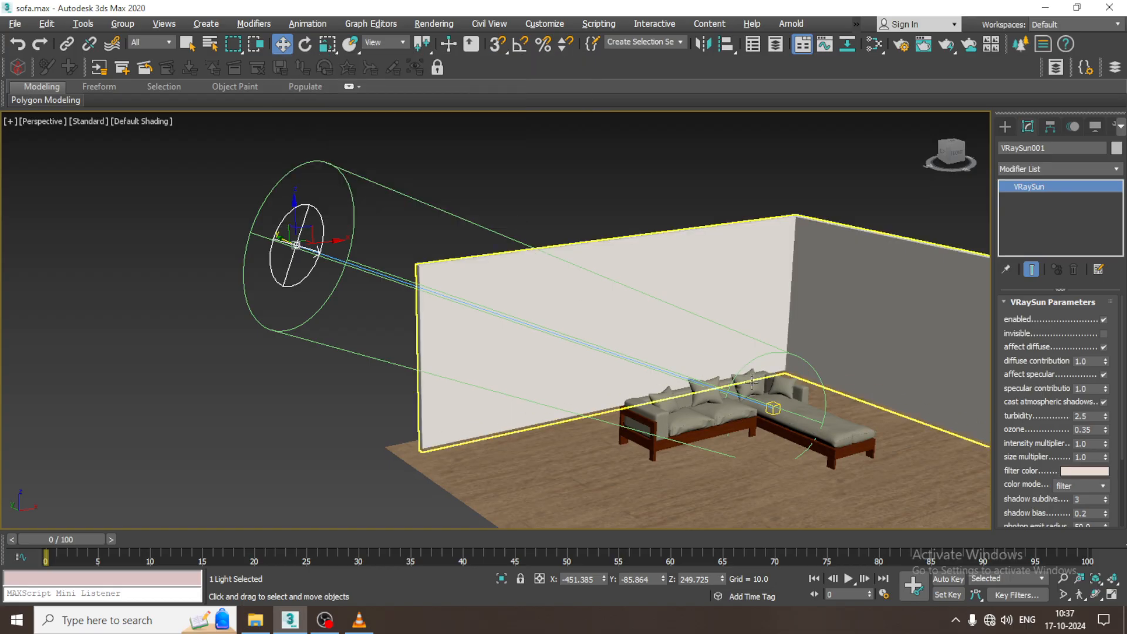
middle_drag(702, 346, 671, 317)
scroll(671, 317, up, 6)
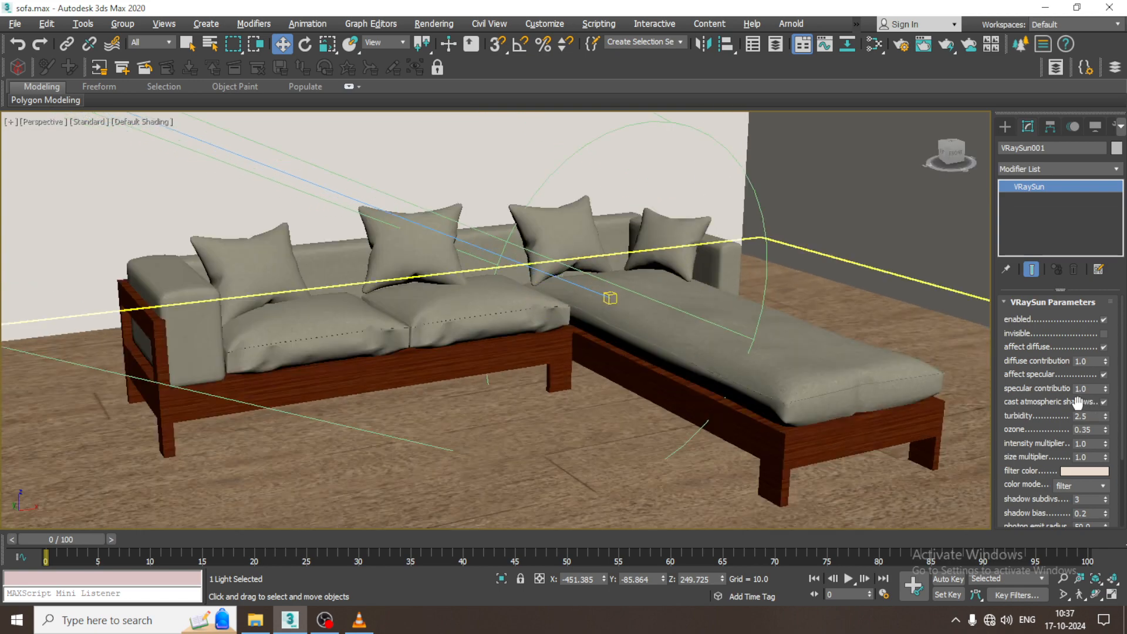
click(333, 625)
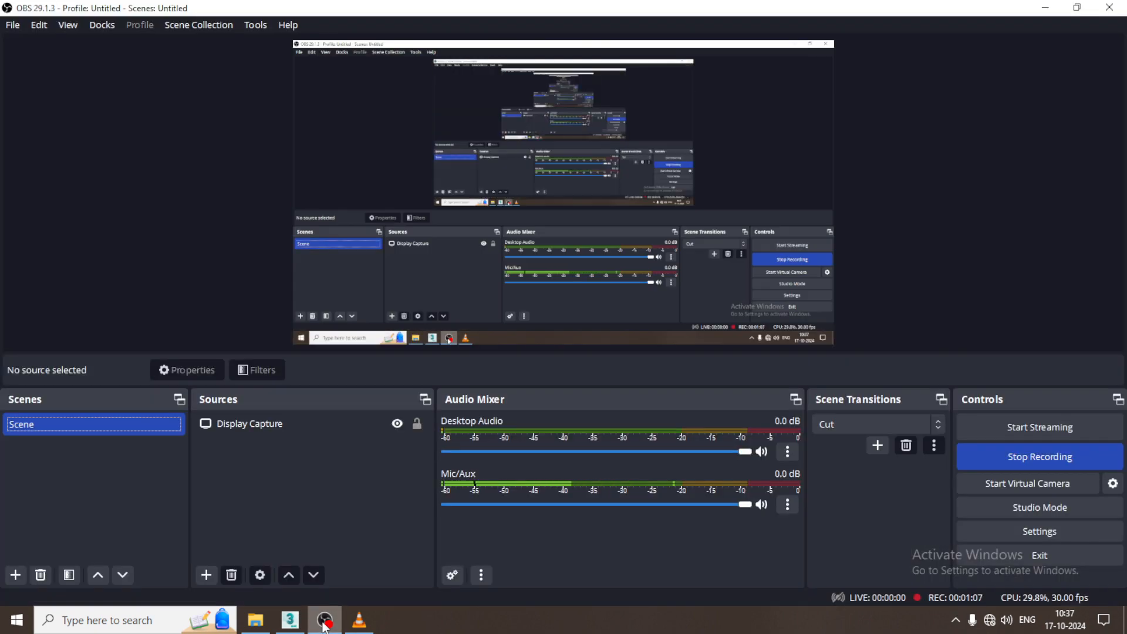
click(333, 625)
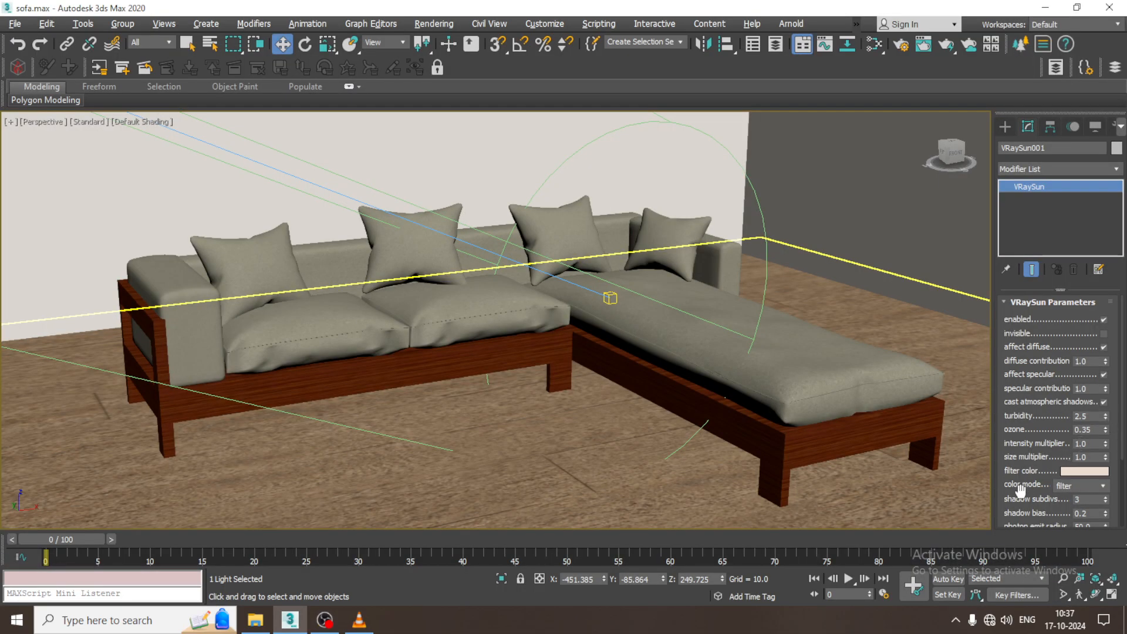
Step: Increase the sun's photon emit radius to 212.5
drag(1019, 491, 1026, 412)
drag(1027, 497, 1028, 468)
drag(1105, 500, 1090, 274)
Step: Raise the top vertices of the room walls to make the walls taller
scroll(768, 284, down, 5)
scroll(768, 285, down, 5)
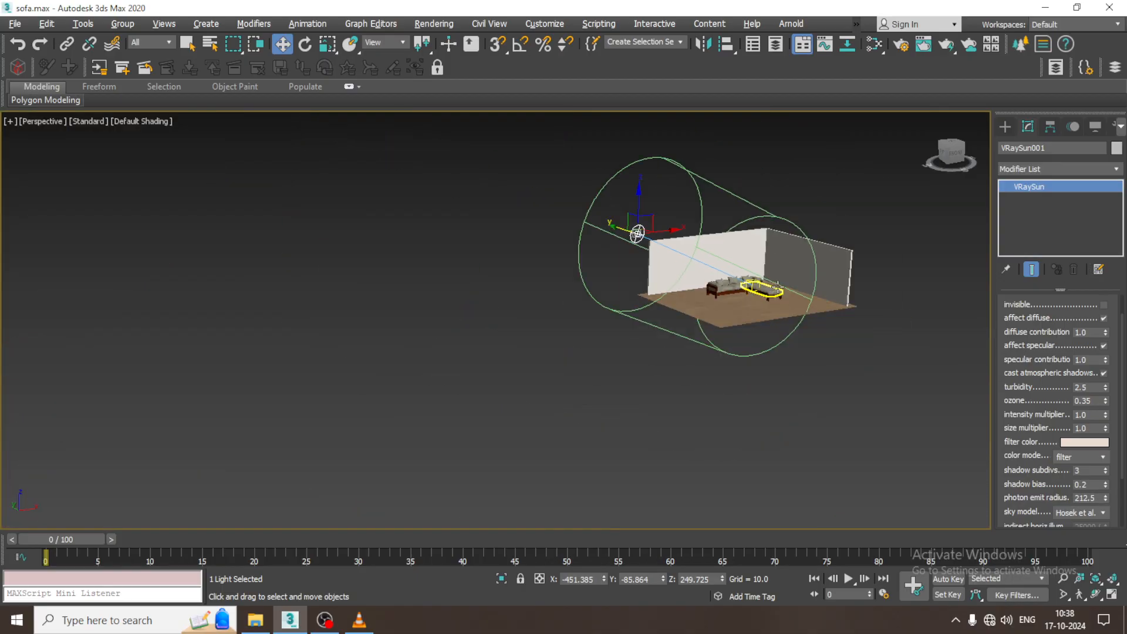
alt+middle_drag(769, 285, 800, 283)
scroll(803, 283, up, 5)
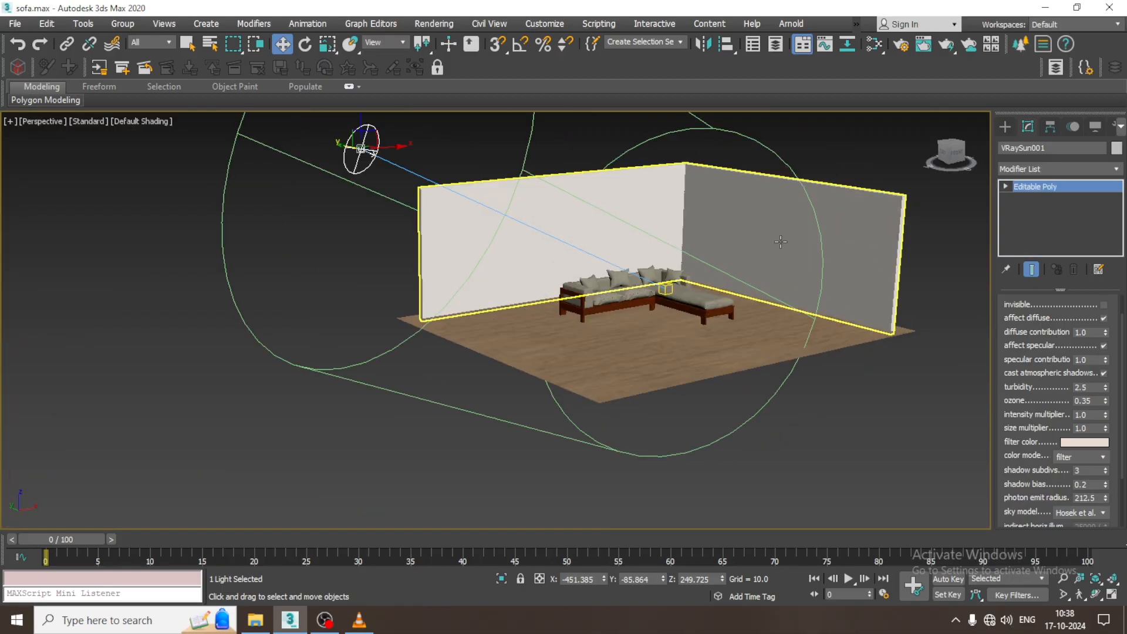
click(833, 253)
alt+middle_drag(848, 219, 628, 292)
key(1)
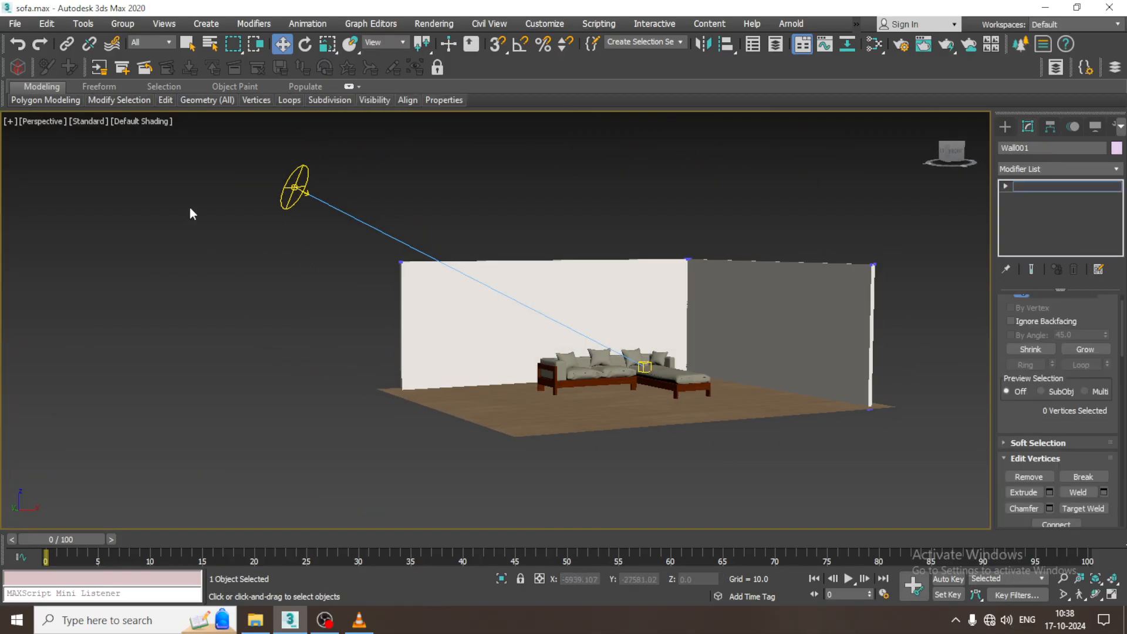
drag(189, 211, 879, 269)
drag(672, 219, 688, 181)
click(1035, 186)
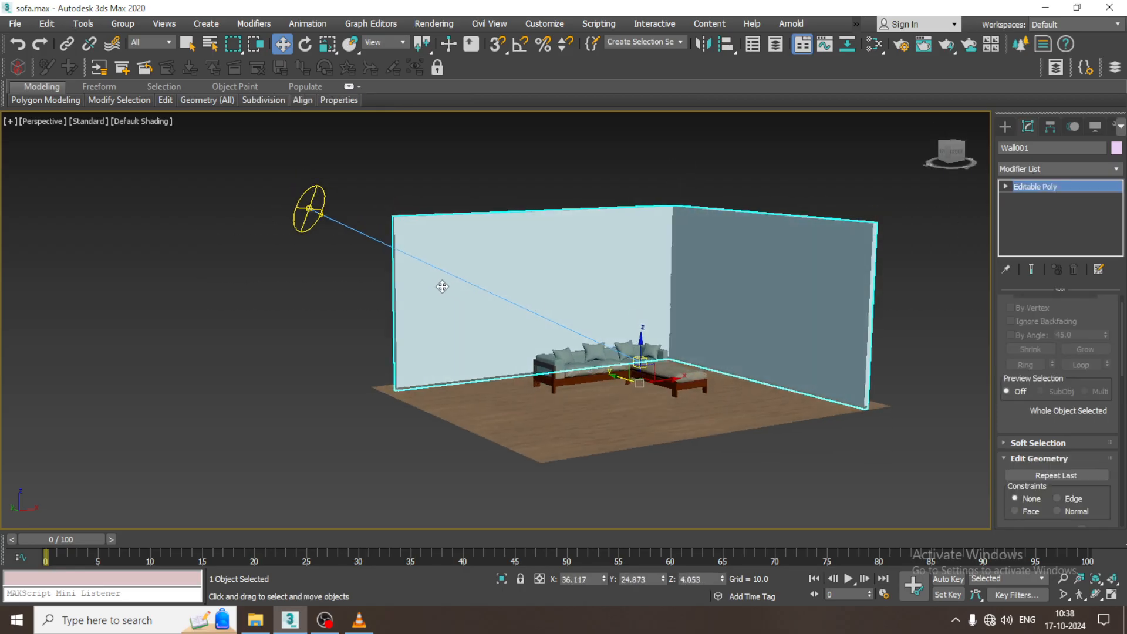
Step: Open the render setup and set the V-Ray image sampler type to Bucket
click(376, 230)
scroll(617, 392, up, 5)
scroll(617, 391, up, 6)
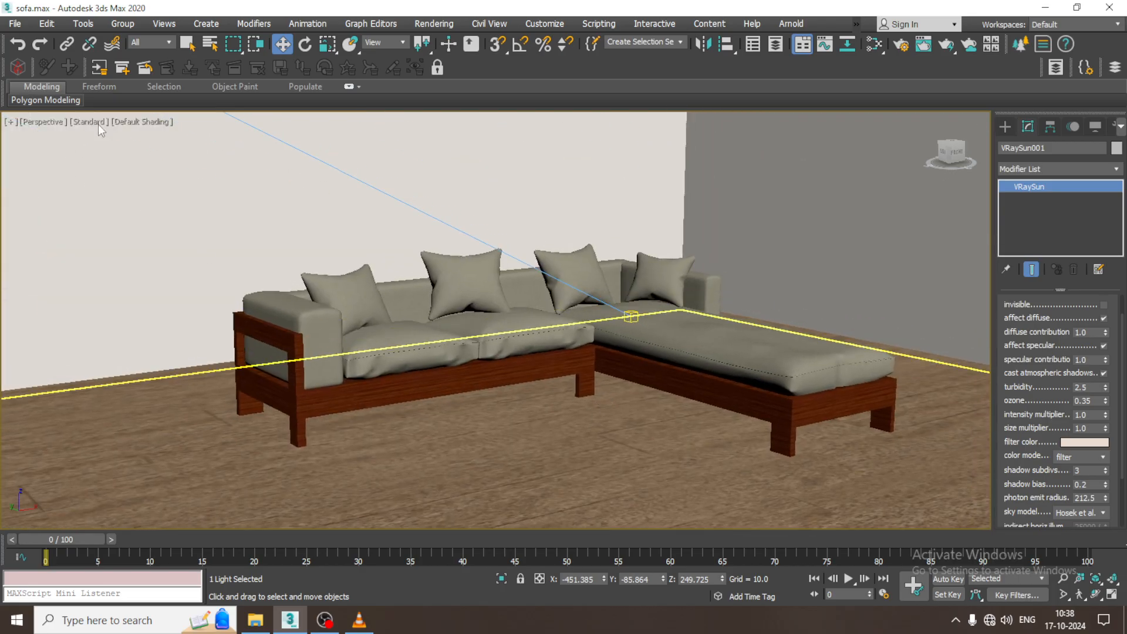
click(97, 124)
click(559, 280)
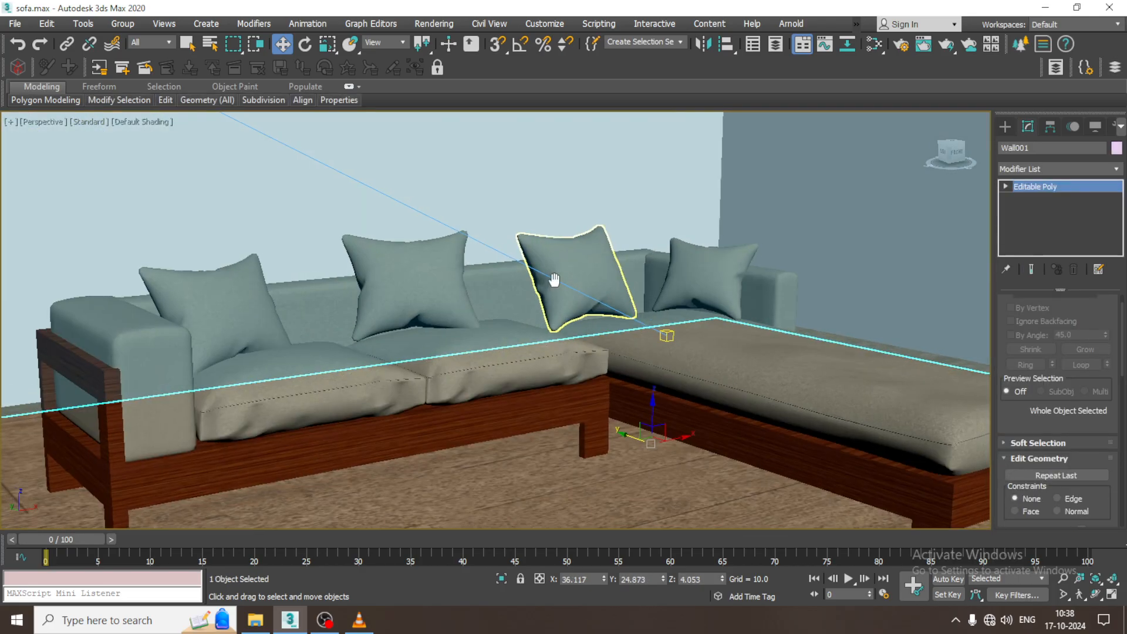
scroll(559, 281, up, 3)
click(434, 23)
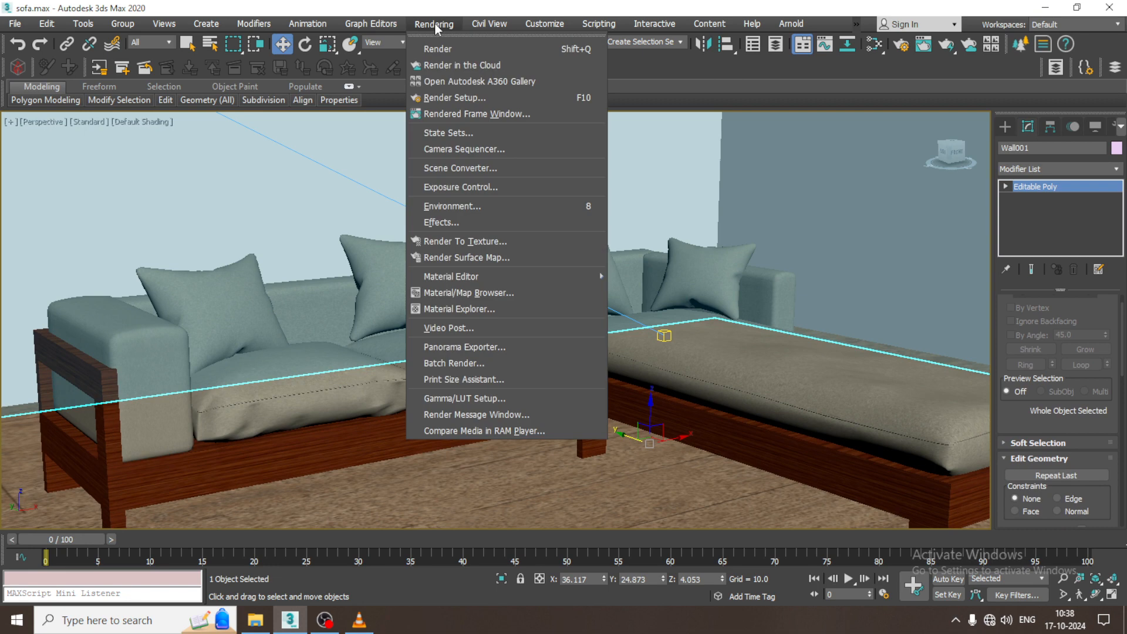
click(490, 99)
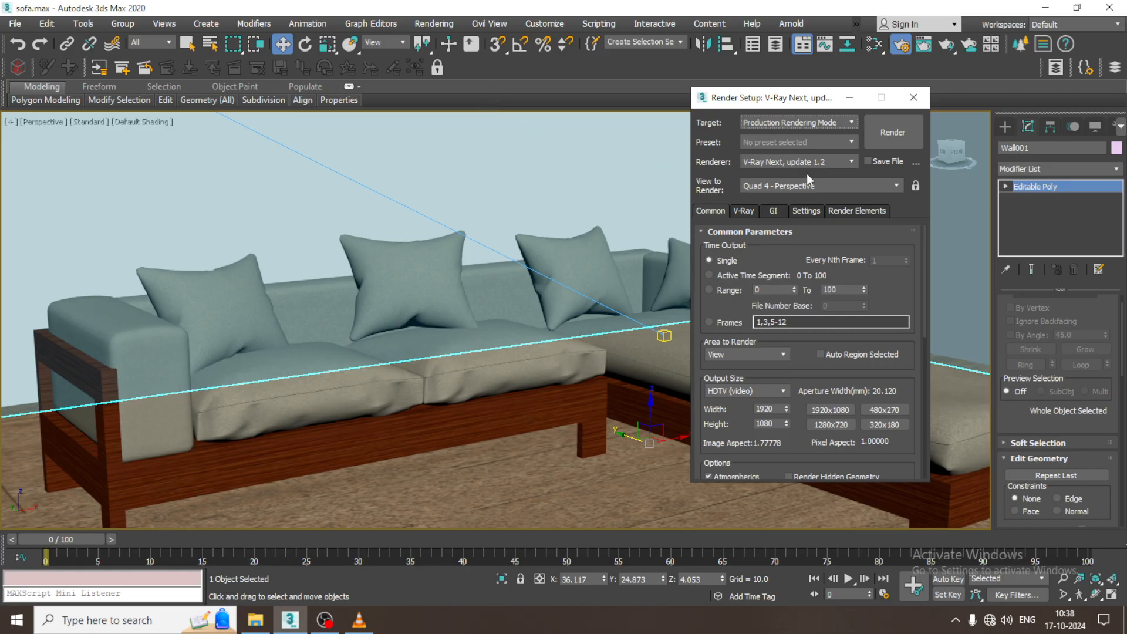
click(744, 210)
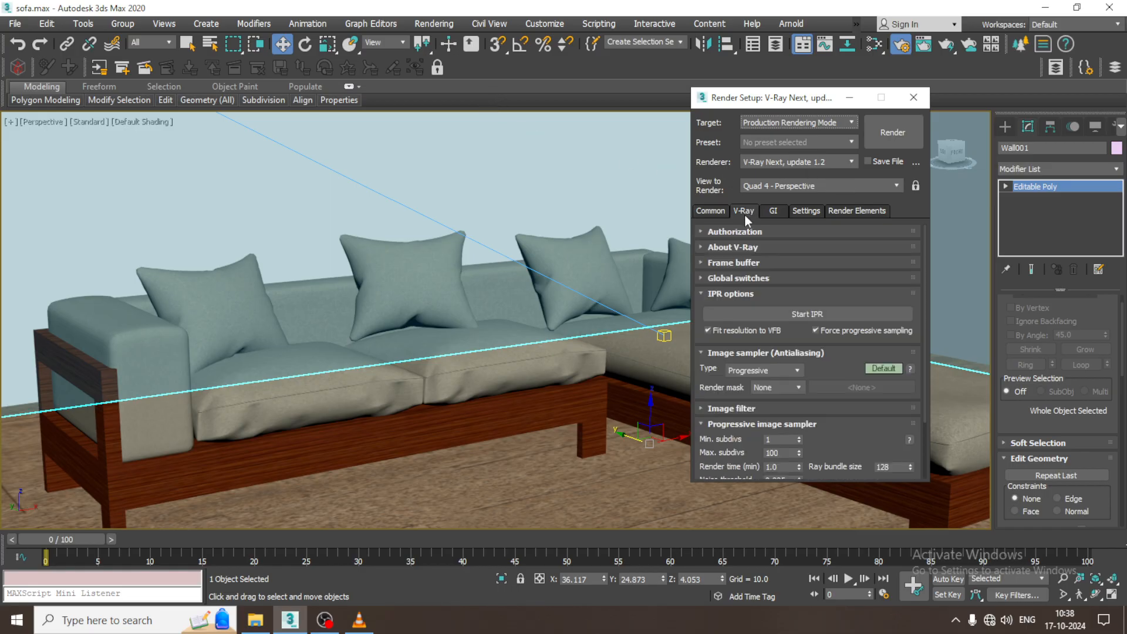
click(780, 368)
click(783, 384)
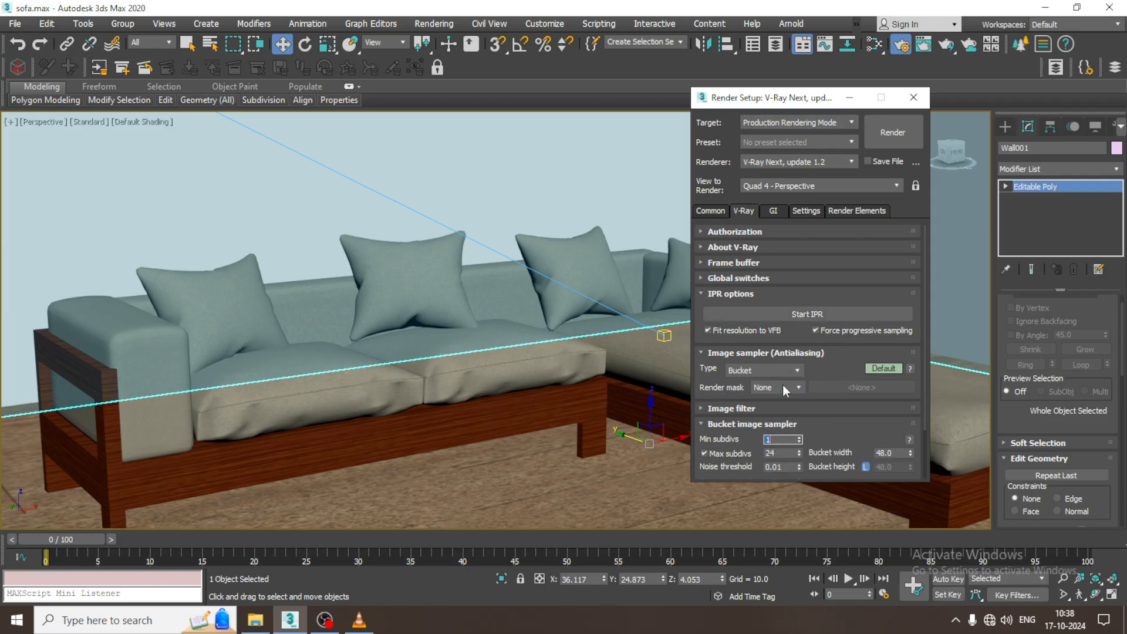
Step: Set the V-Ray image filter to Catmull-Rom
click(791, 406)
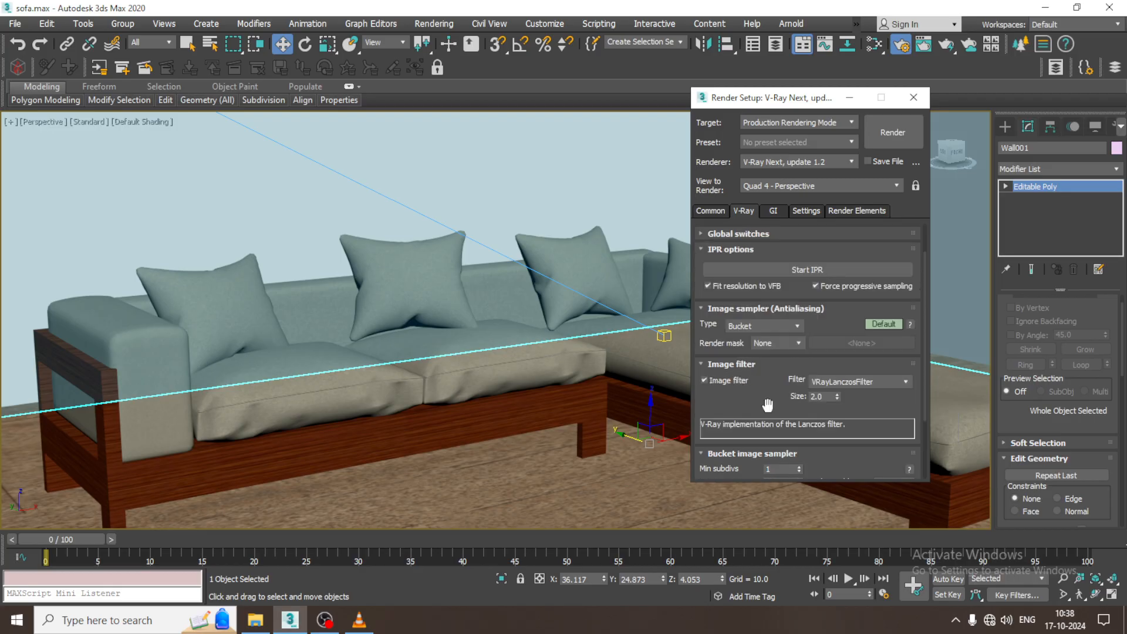
click(883, 382)
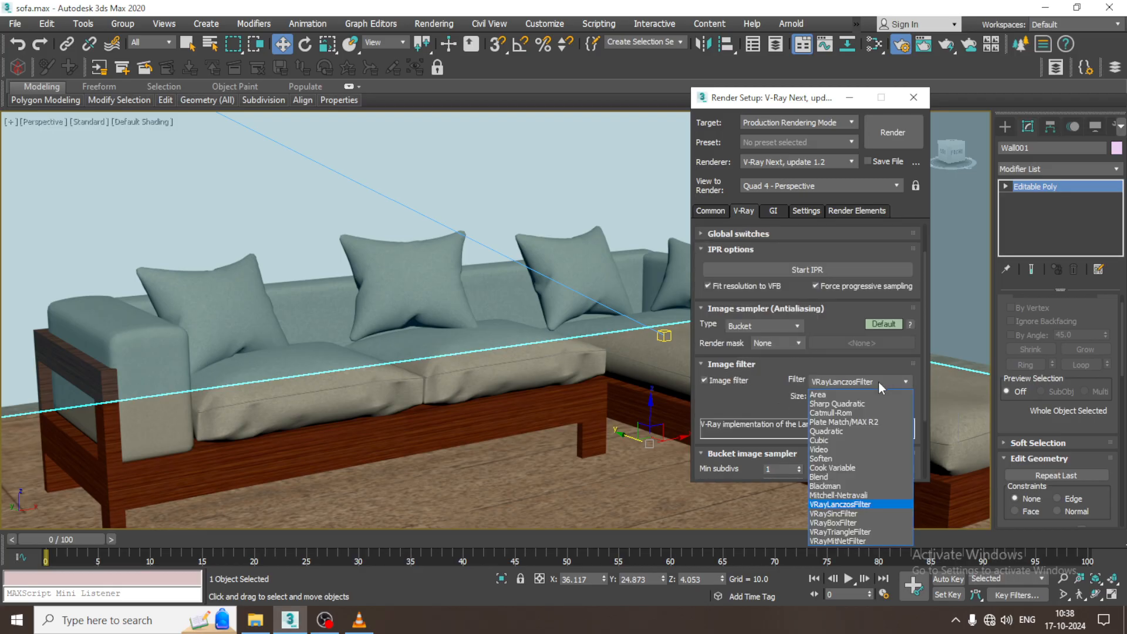
click(867, 412)
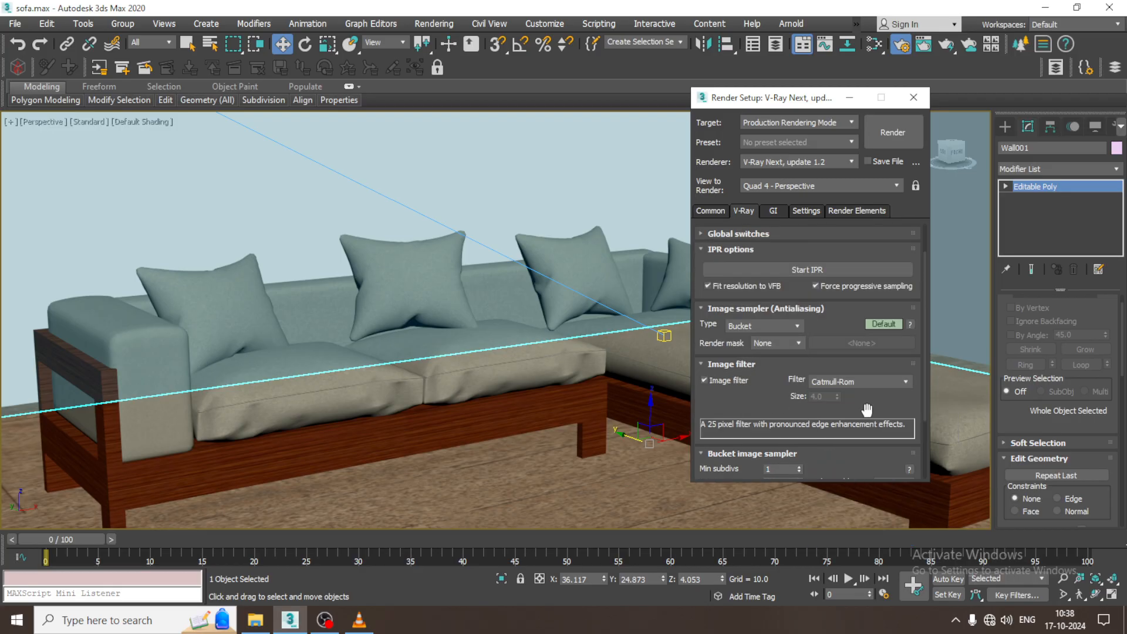
Step: Show the advanced image sampler and Global DMC options and set the Global DMC noise threshold to 0.001
click(884, 324)
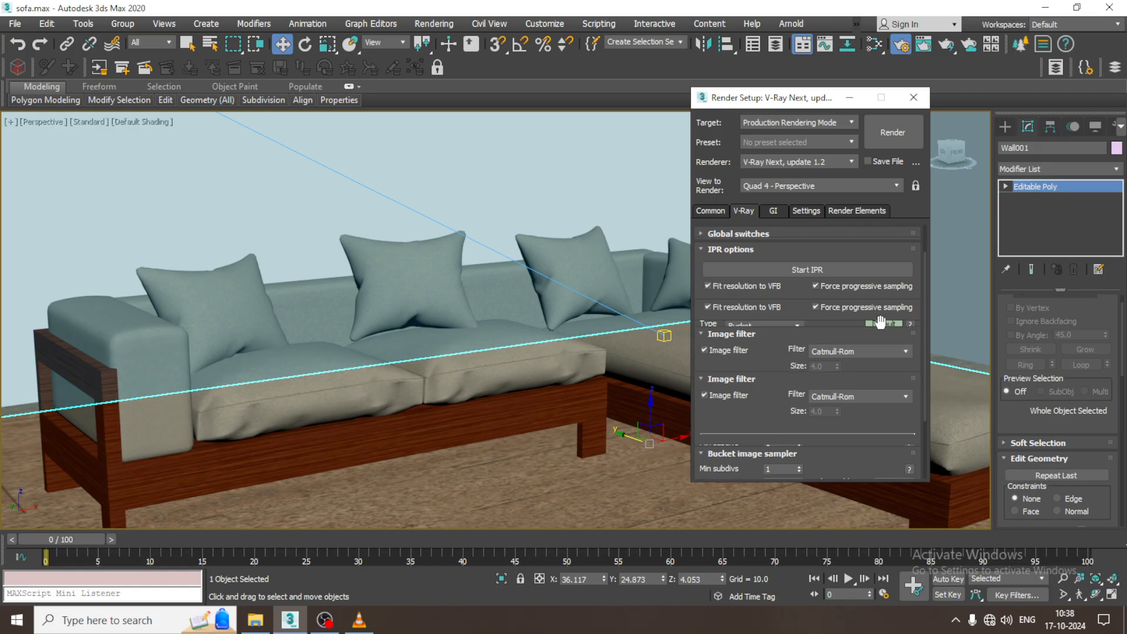
drag(773, 395, 756, 232)
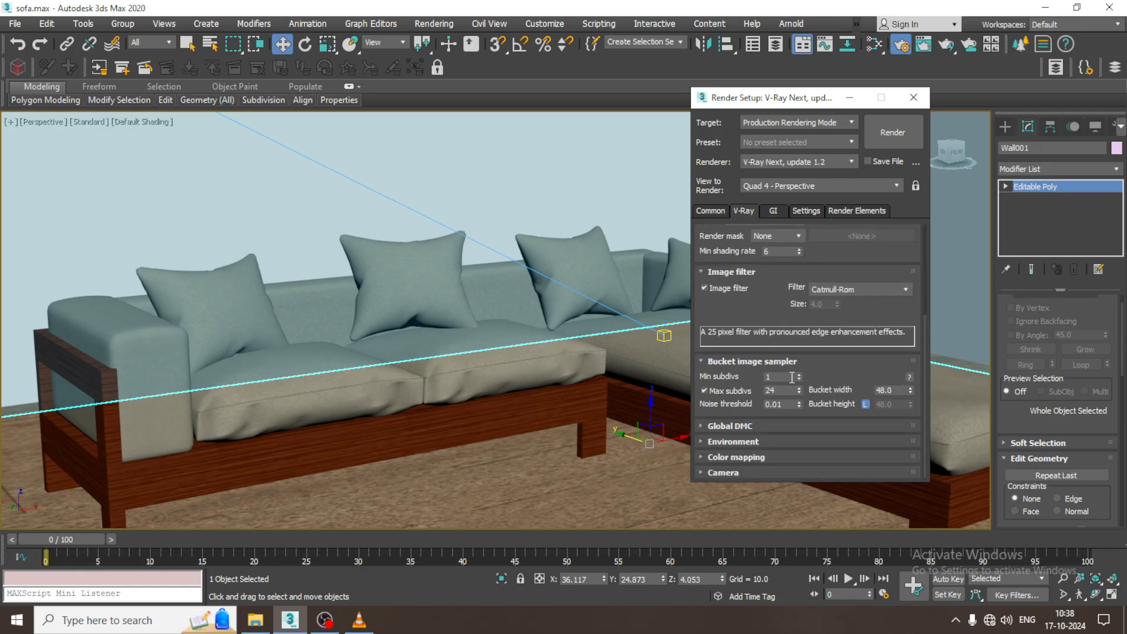
click(749, 425)
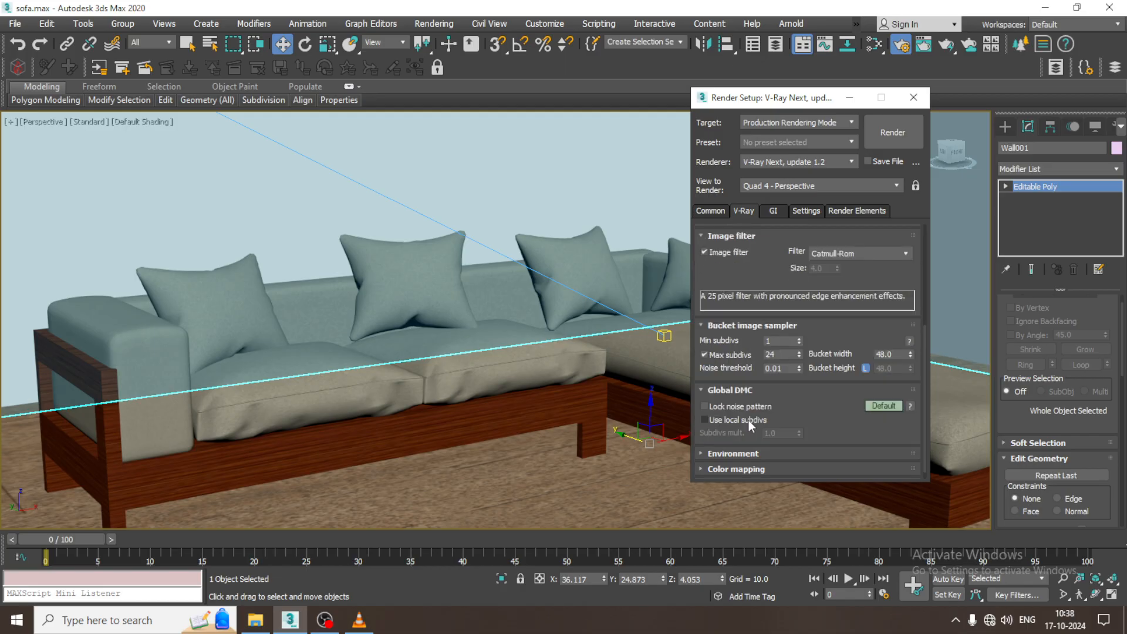
click(877, 404)
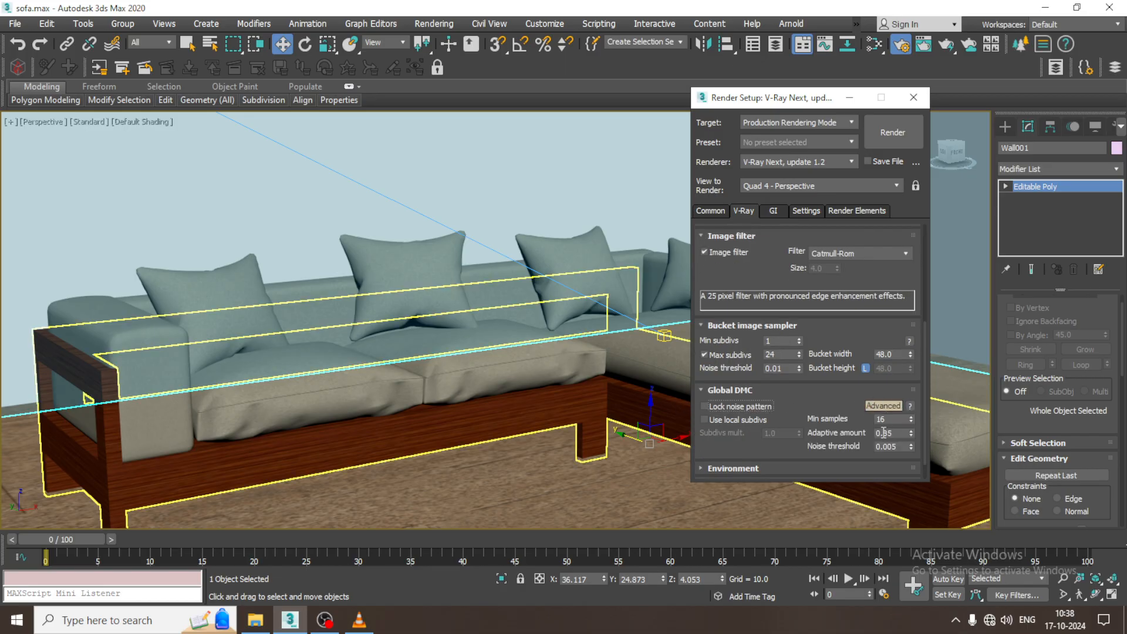
text(0.0)
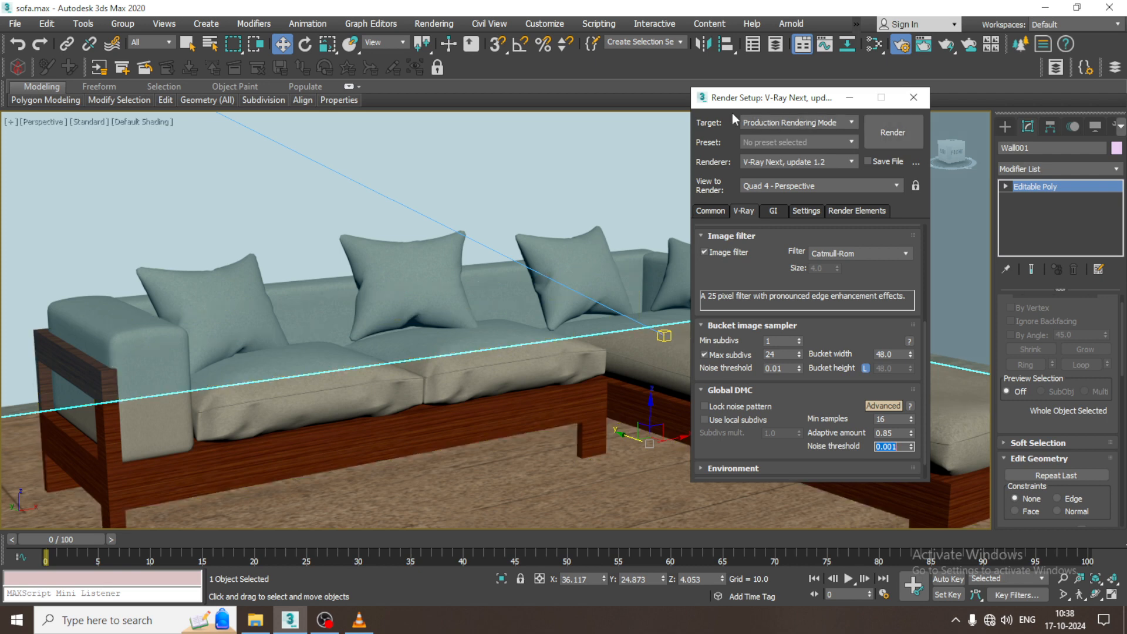
Step: Run a test render of the perspective view and close the frame buffer
click(889, 132)
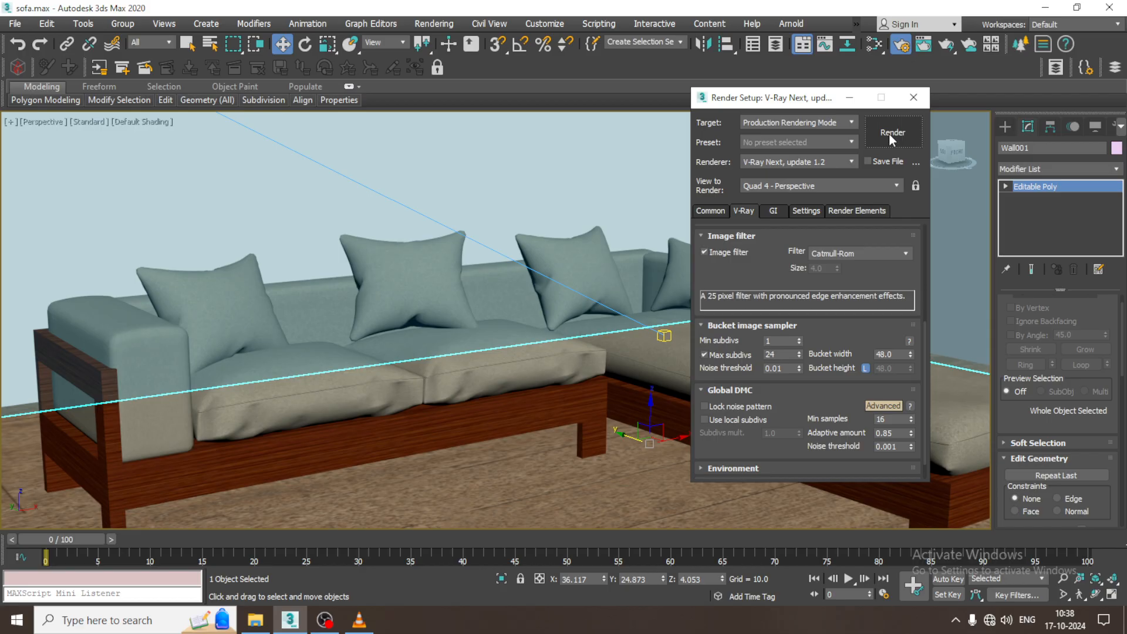
click(889, 132)
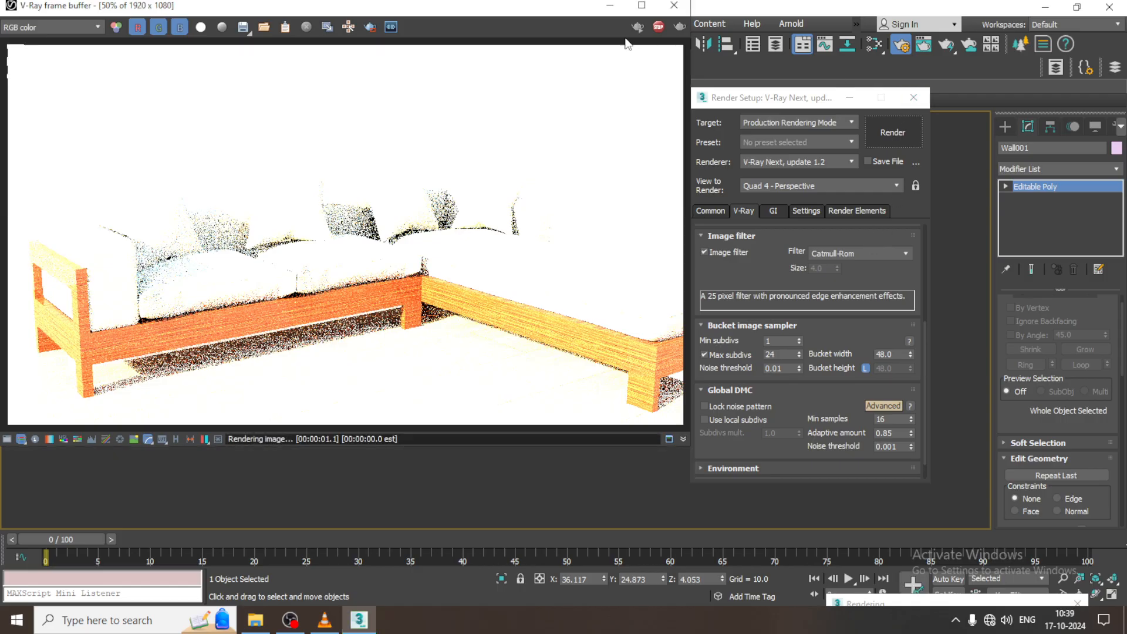
click(674, 5)
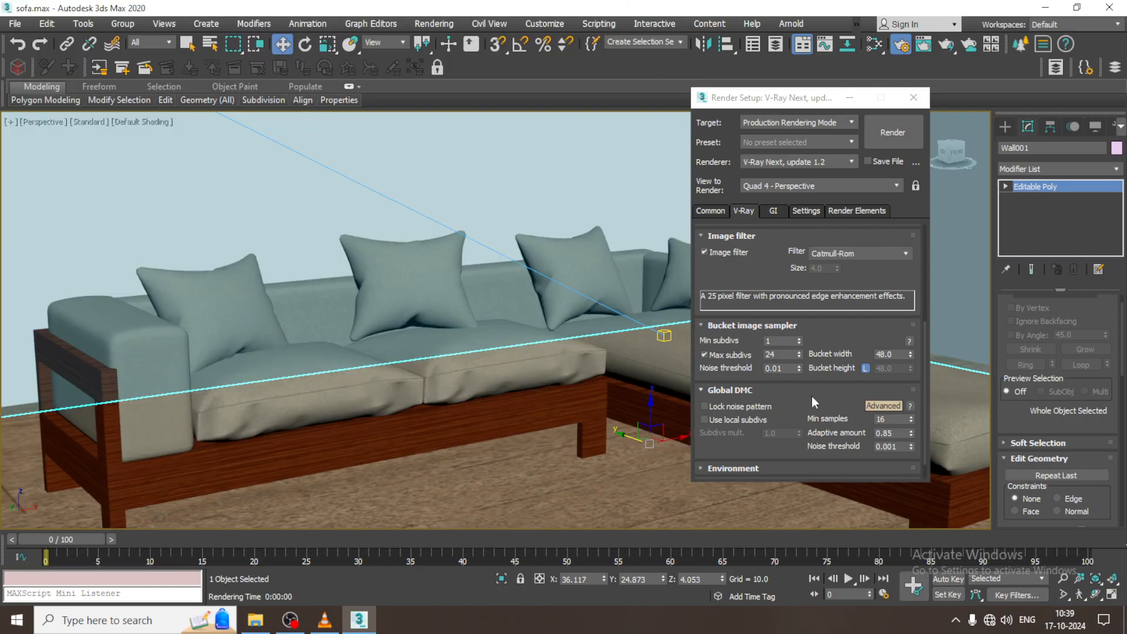
Step: Enable the GI environment in the V-Ray environment settings and minimize the render setup
scroll(781, 423, down, 1)
click(739, 439)
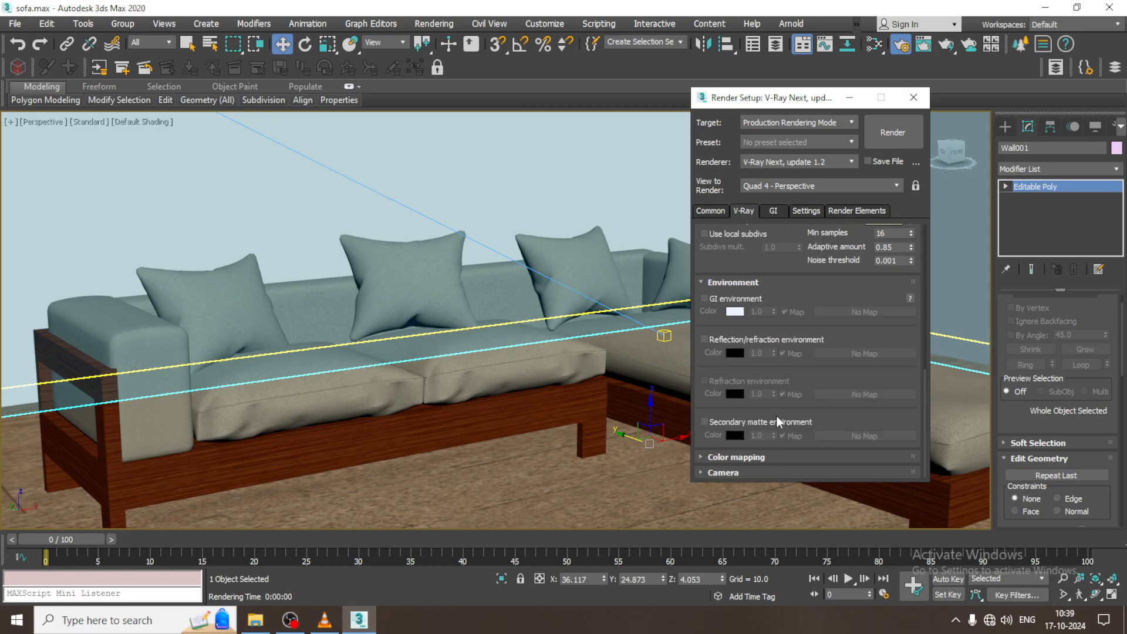
click(720, 301)
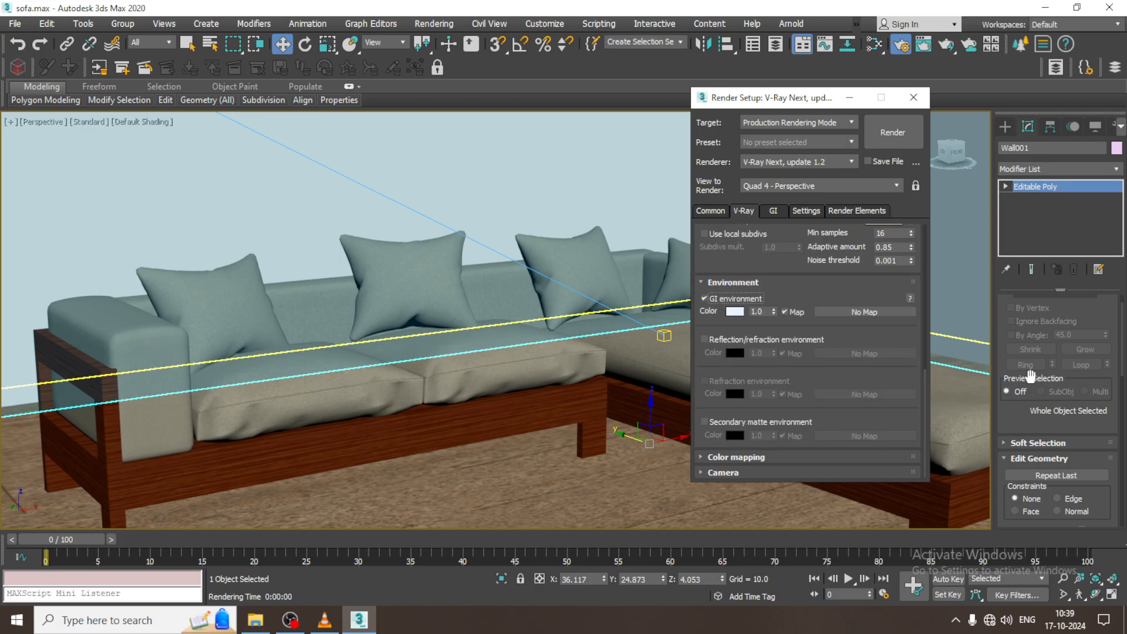
click(849, 98)
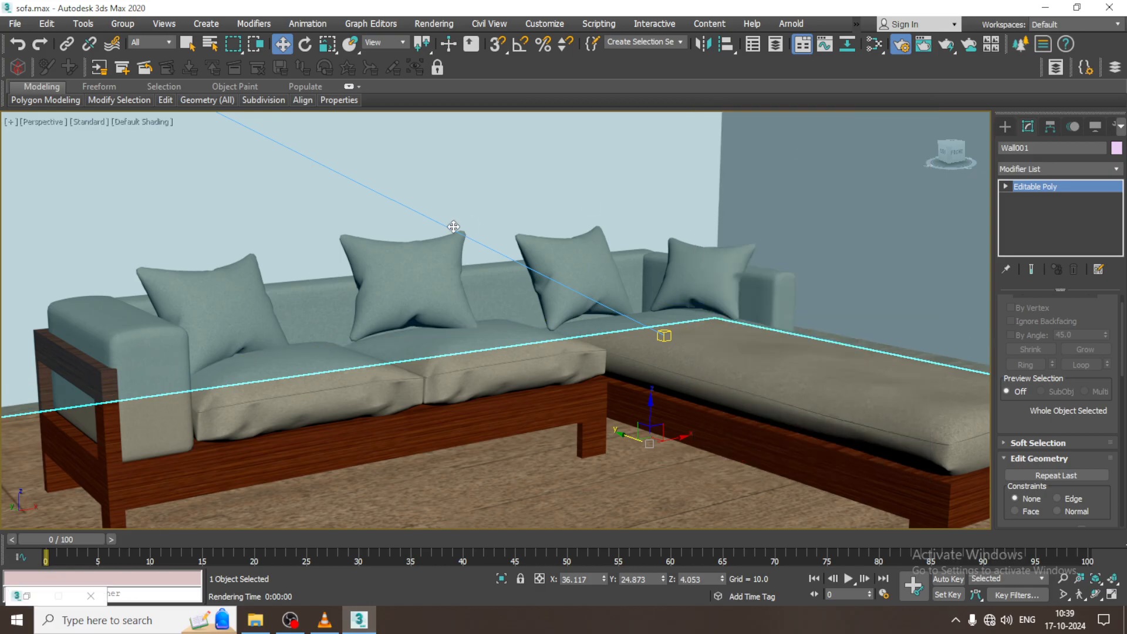
Step: Select the V-Ray sun, set its intensity multiplier to 0.2 and render the view
click(414, 209)
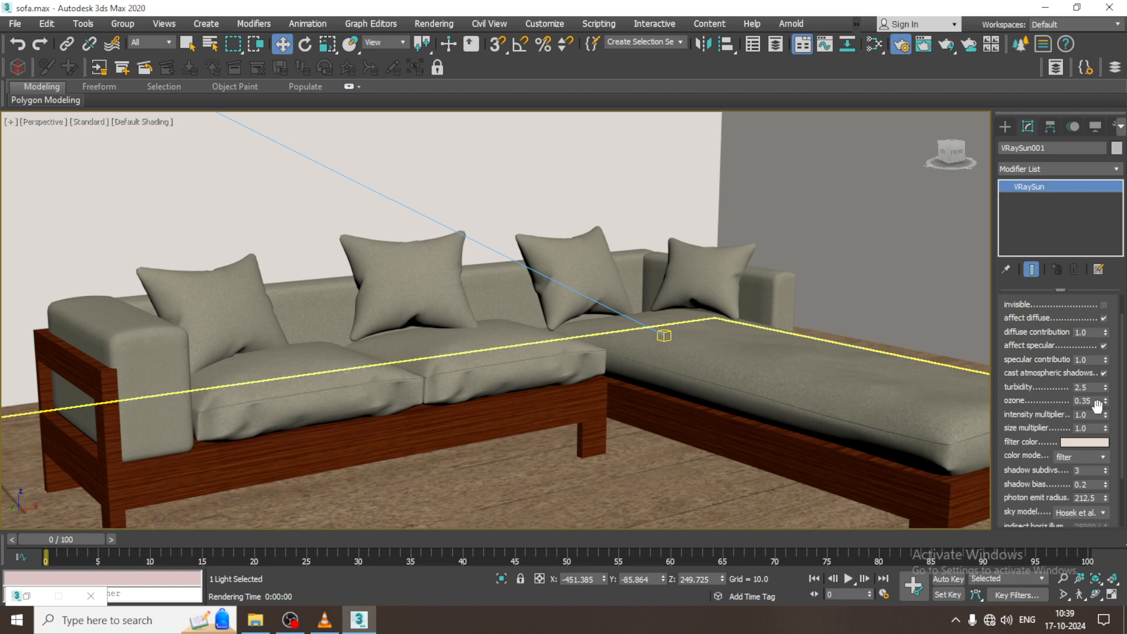
click(1096, 415)
text(0.2)
click(434, 23)
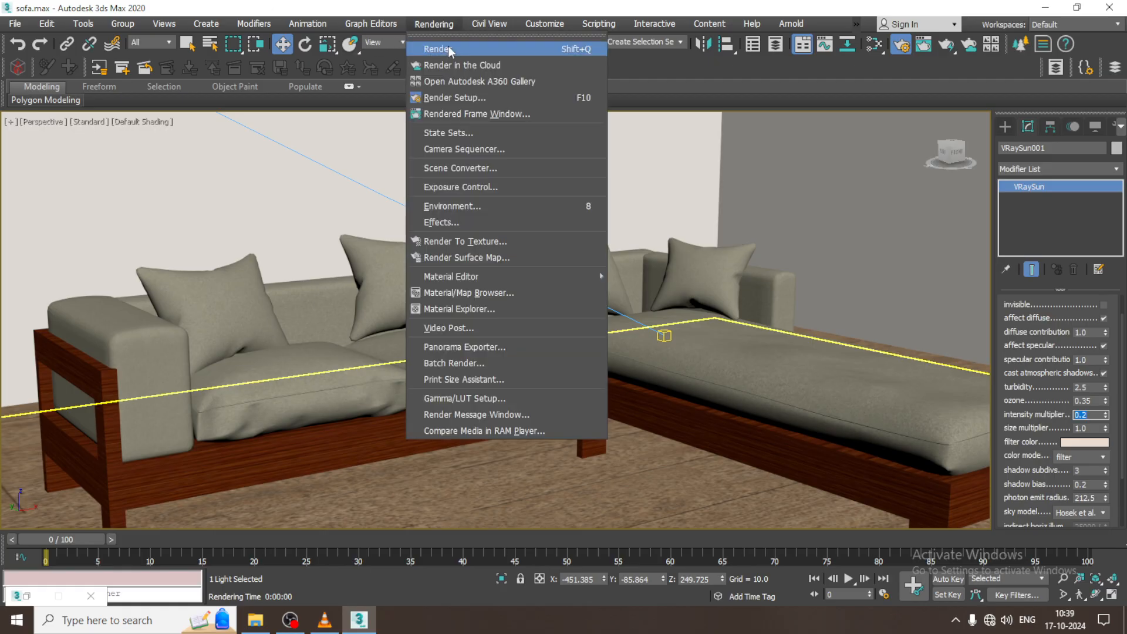
click(448, 45)
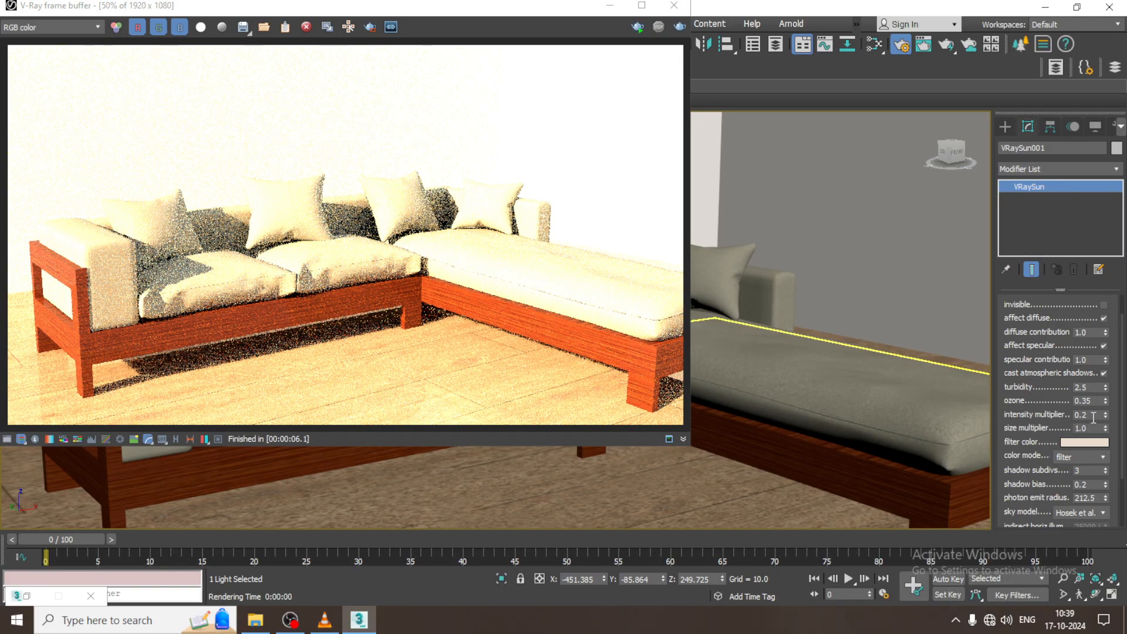
Step: Lower the sun's intensity multiplier to 0.05, render again and close the frame buffer
double_click(1093, 417)
text(0.05)
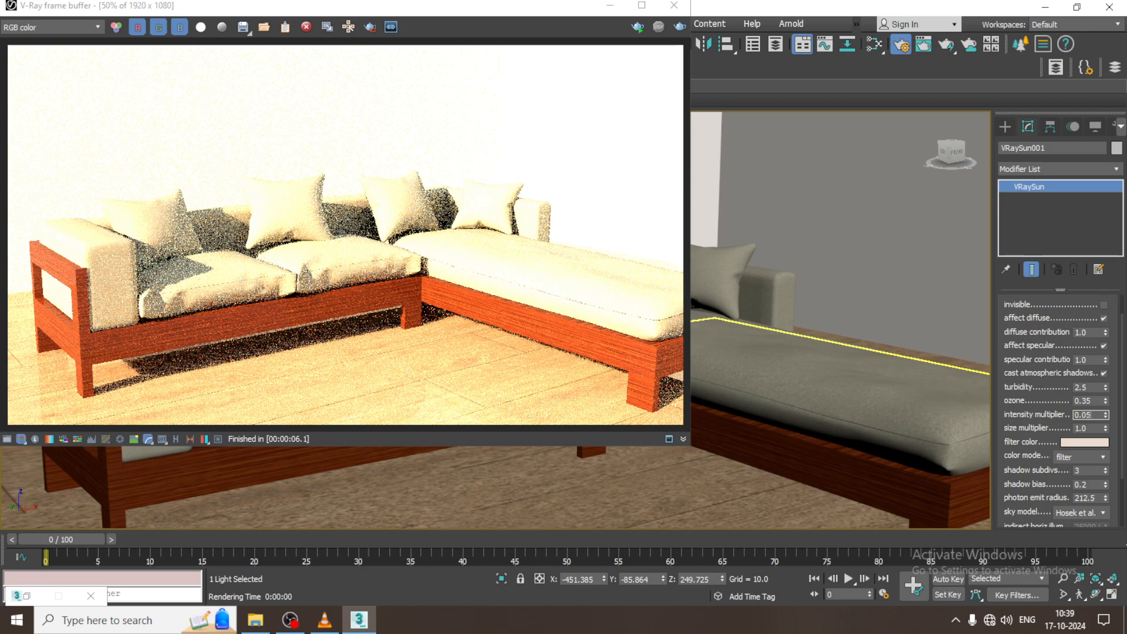
click(680, 27)
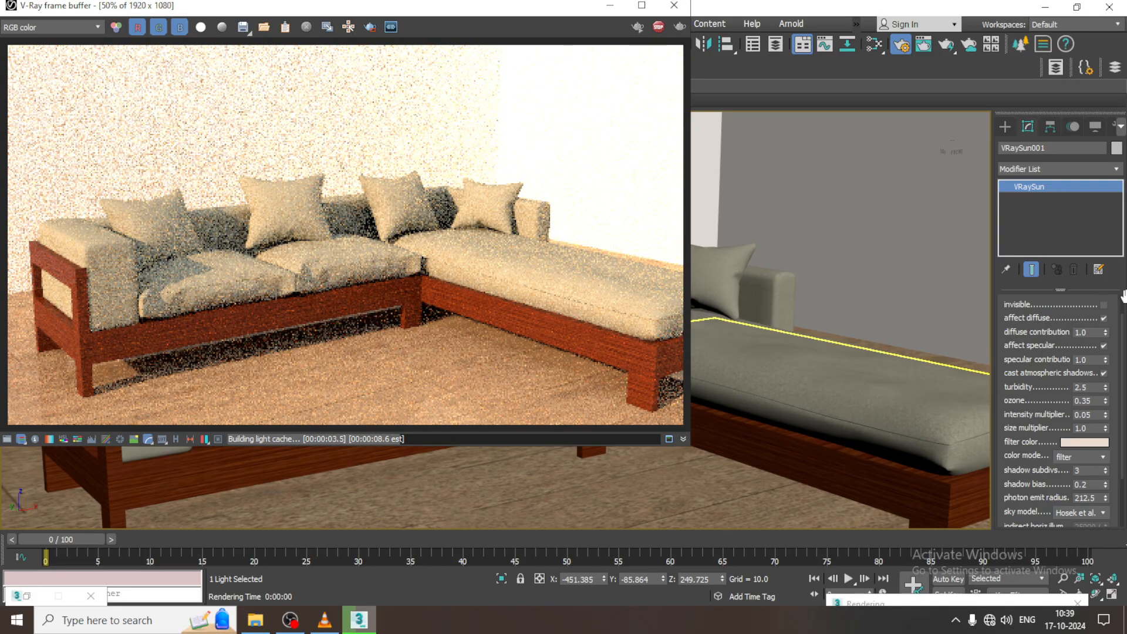
click(687, 9)
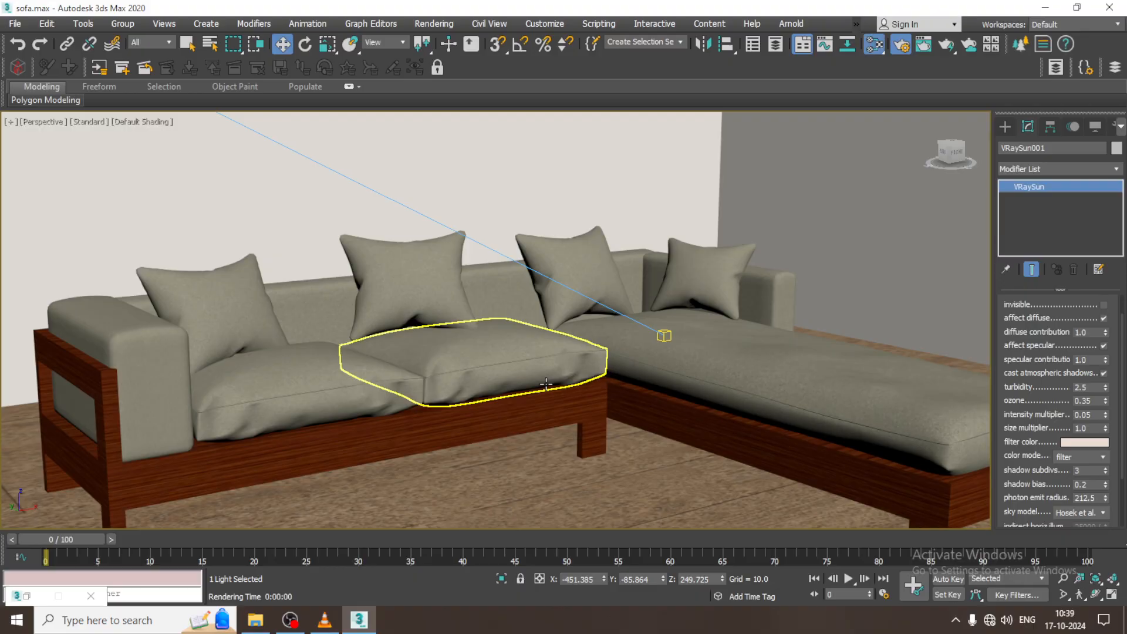
Step: Open the material editor and switch it to the compact mode
key(m)
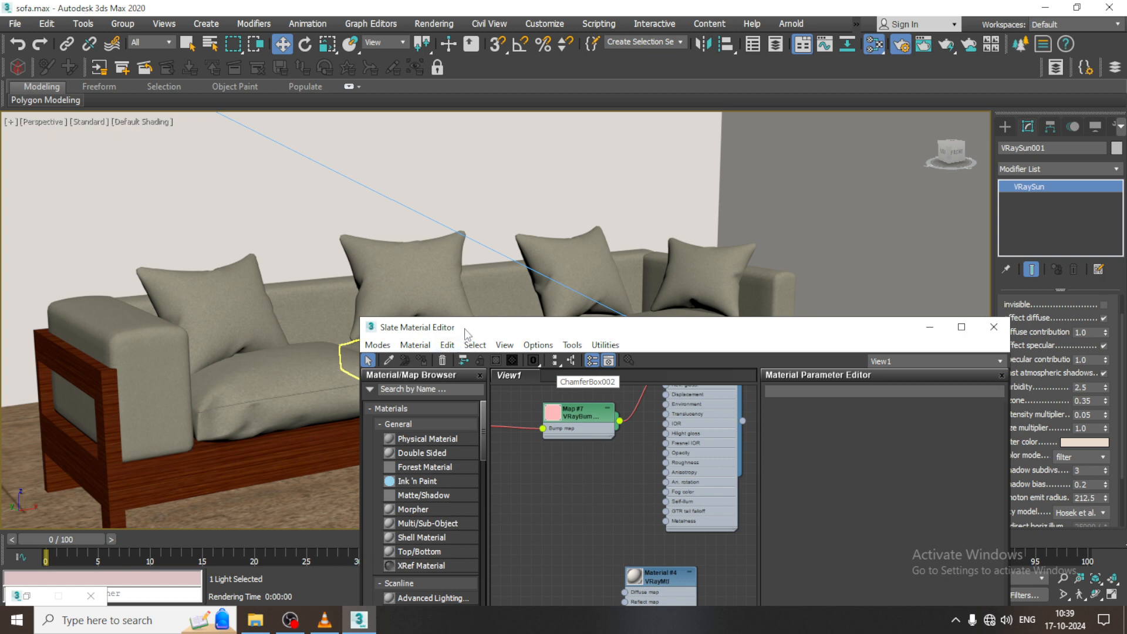
drag(421, 327, 414, 100)
click(369, 119)
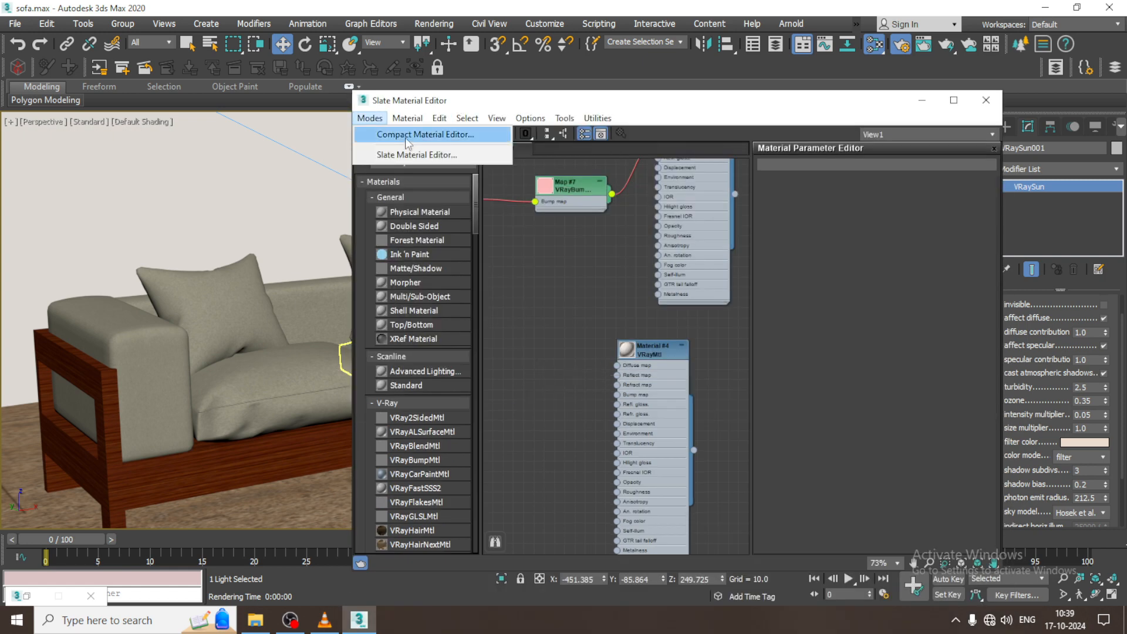
click(405, 137)
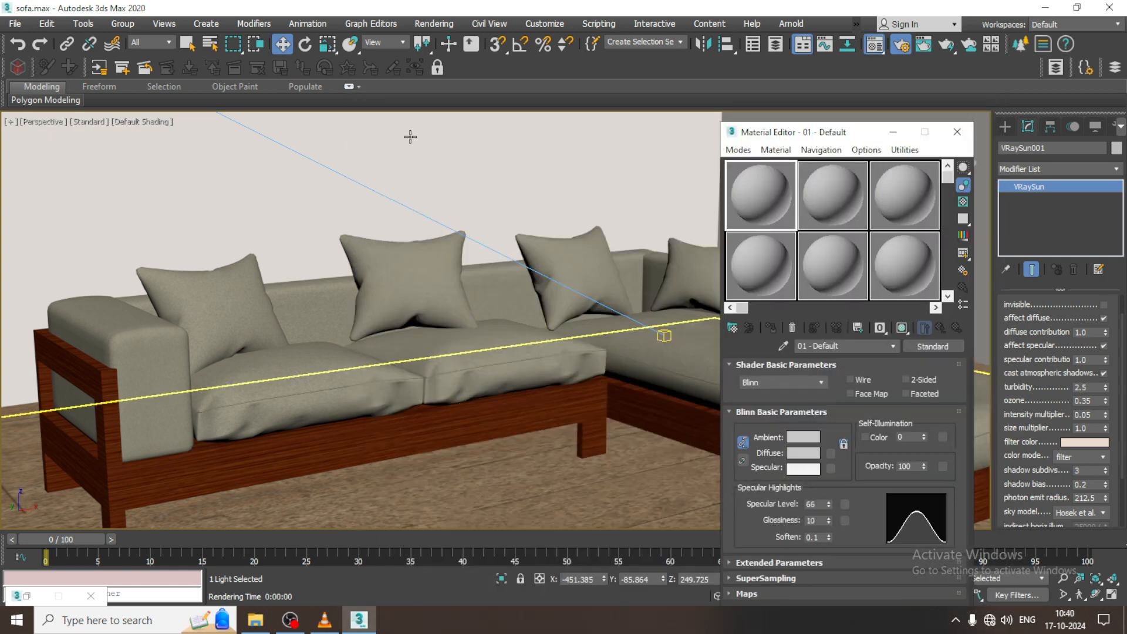
Step: Search the material and map browser for "vrayh" and load a VRayHDRI map into the first sample slot
click(733, 328)
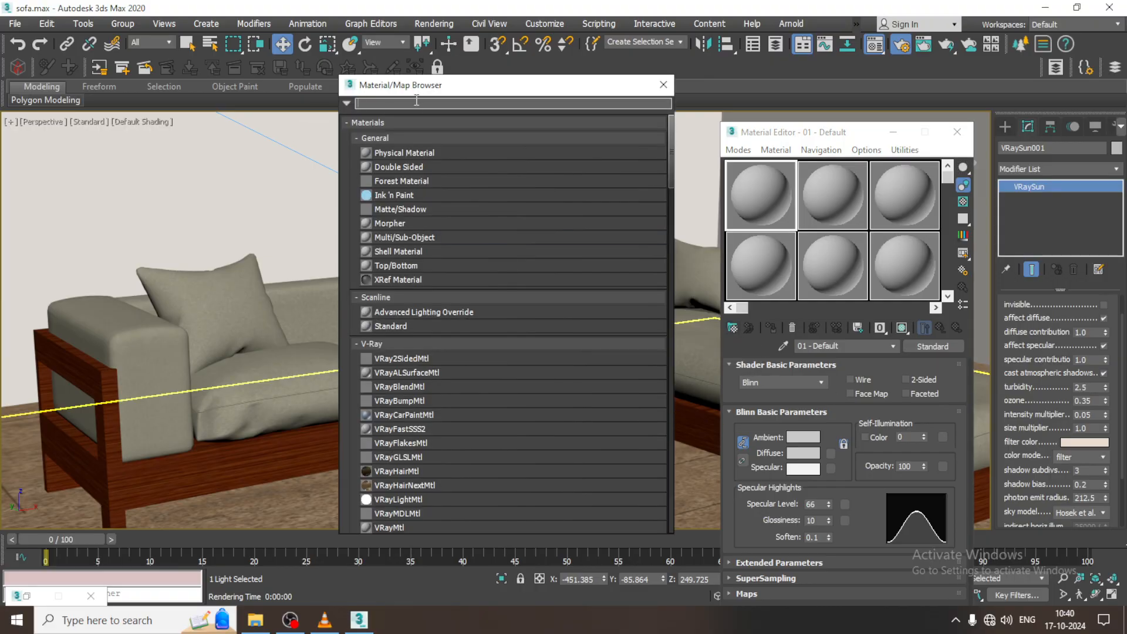
text(hd)
text(vray)
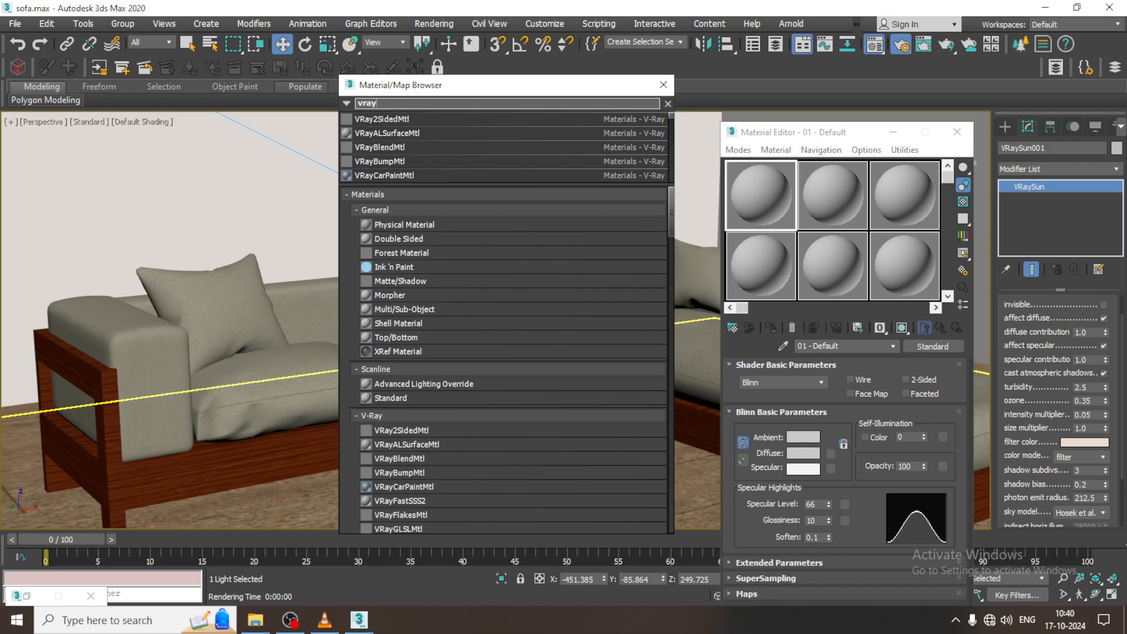
text(h)
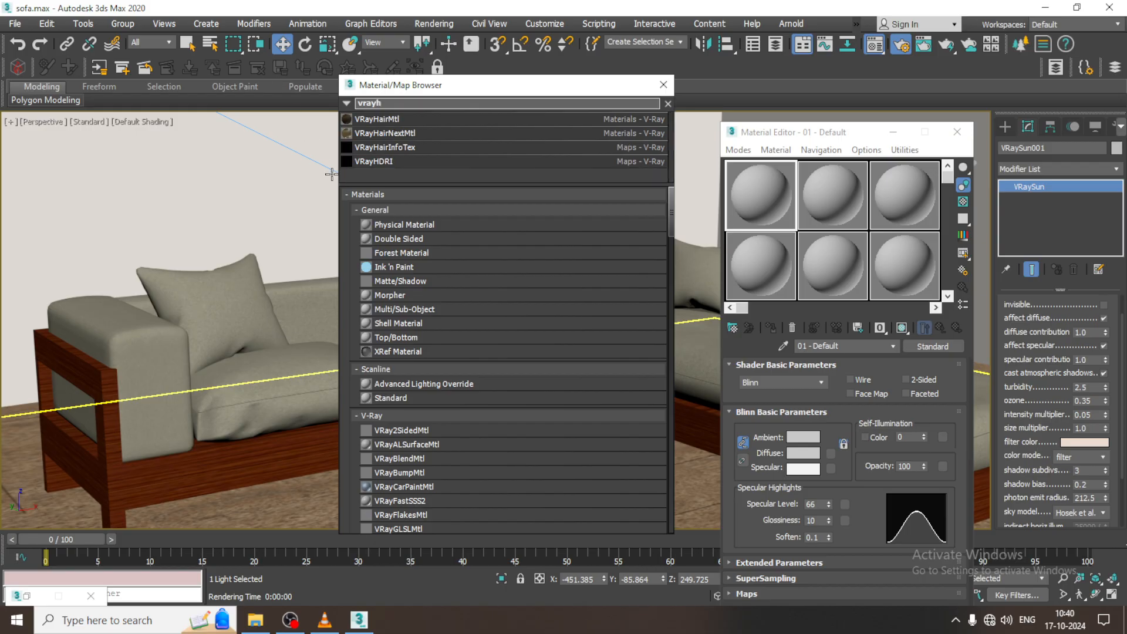
double_click(398, 160)
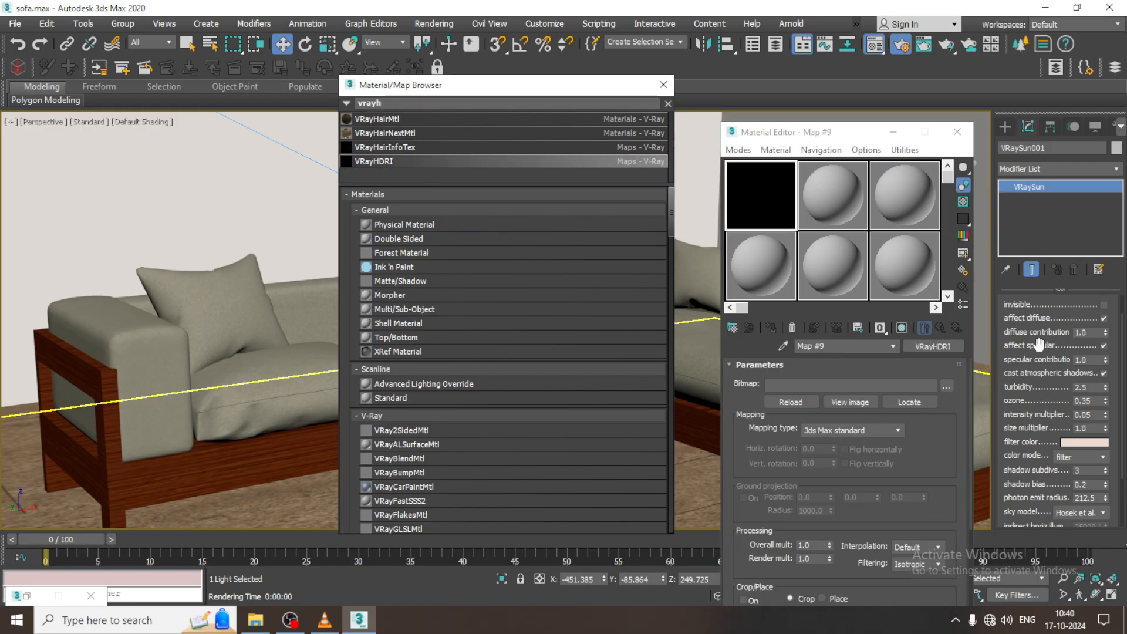
click(663, 84)
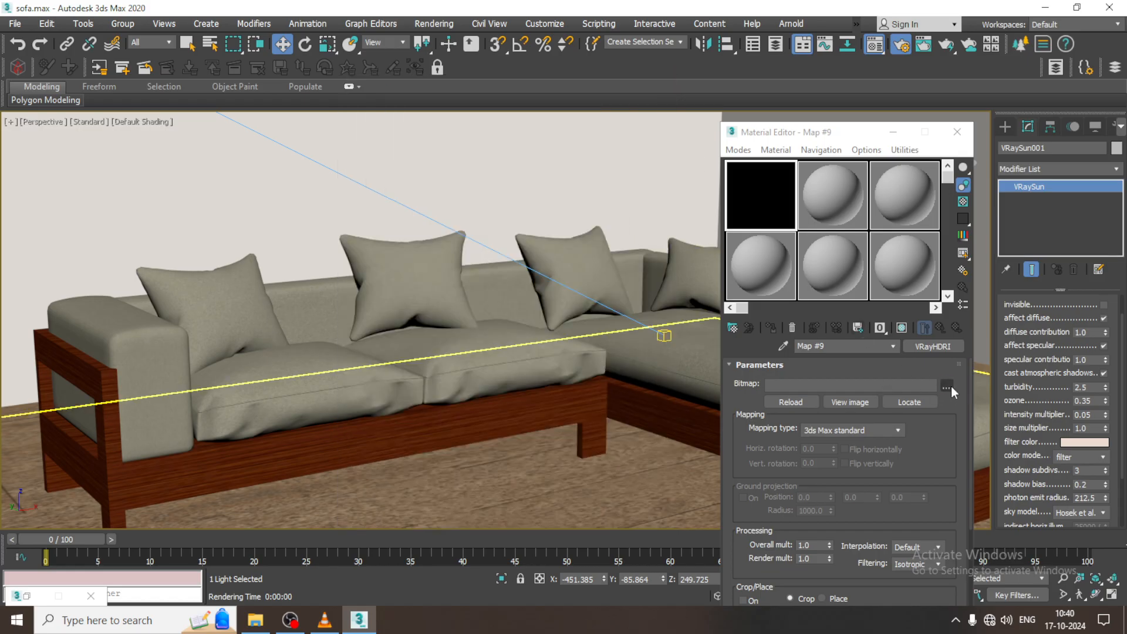
Step: Load harvest_4k.exr from the Downloads folder as the VRayHDRI map's bitmap
click(947, 385)
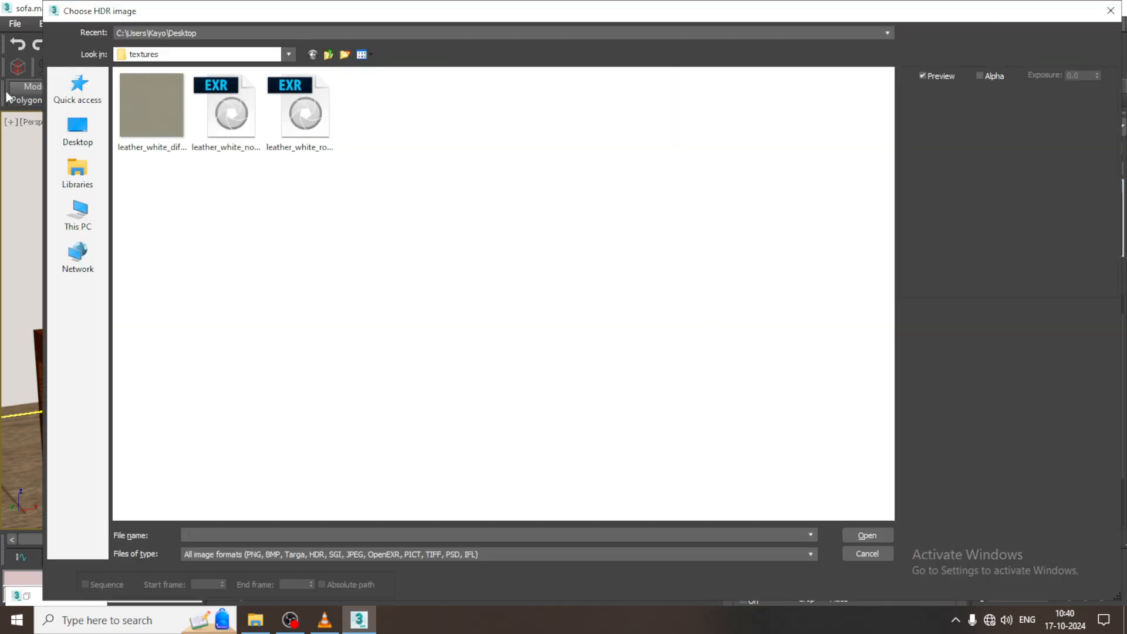
click(78, 217)
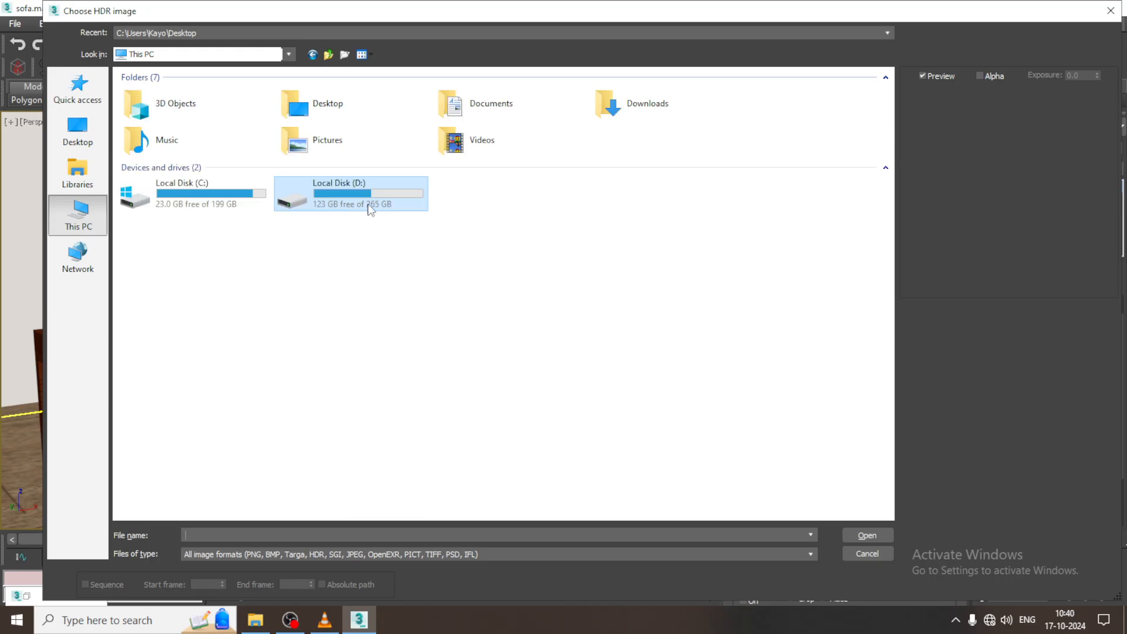
double_click(622, 104)
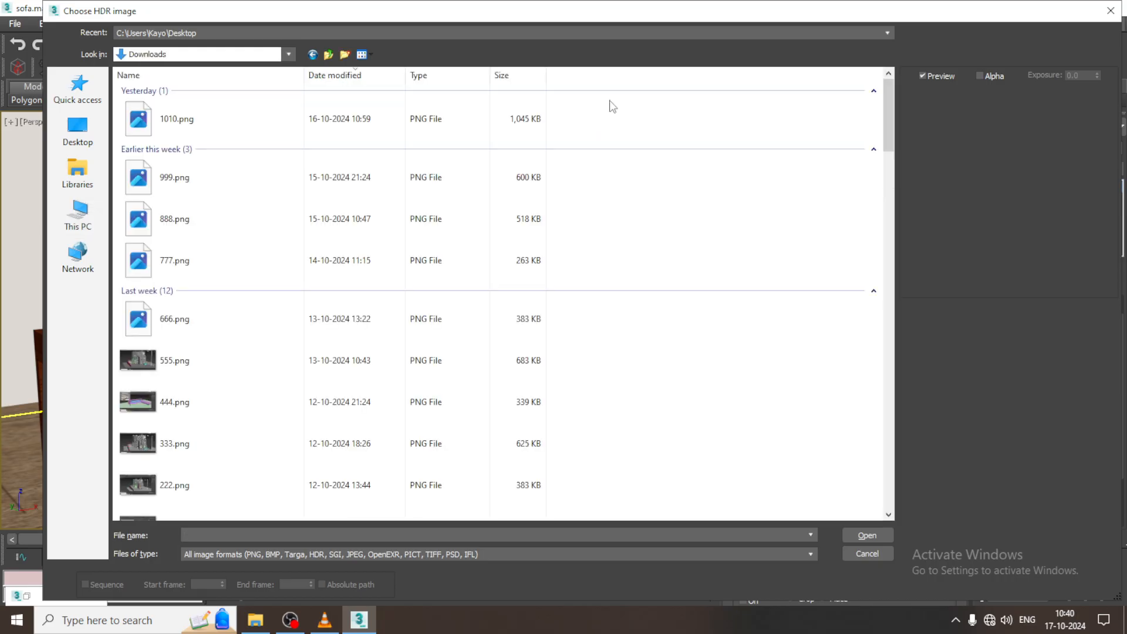
scroll(376, 358, down, 5)
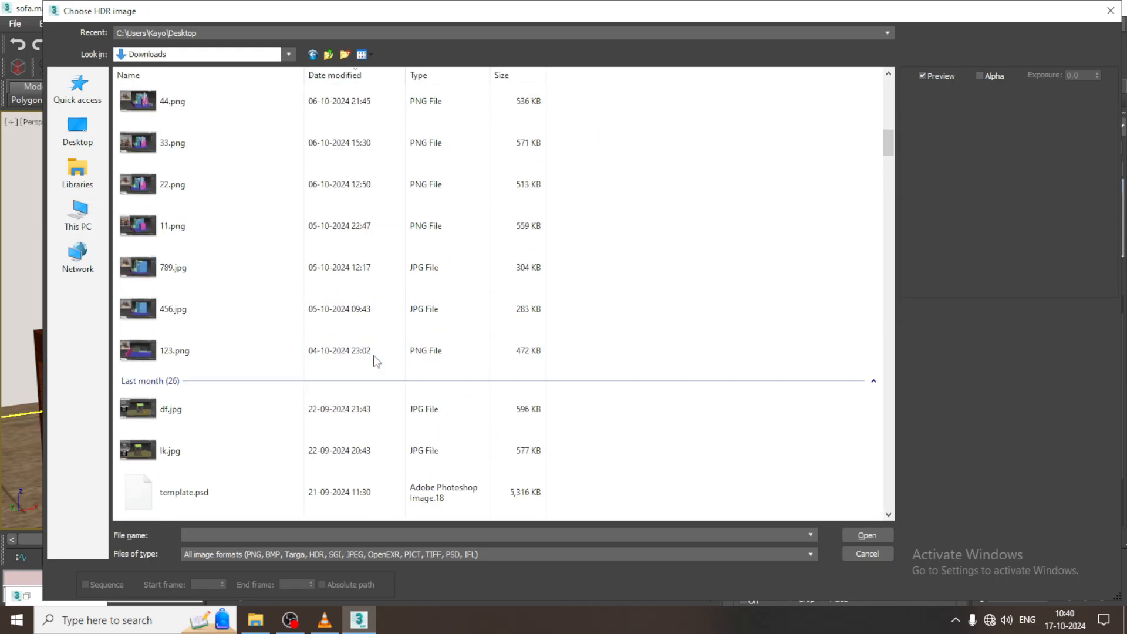
scroll(376, 360, down, 7)
scroll(376, 359, down, 3)
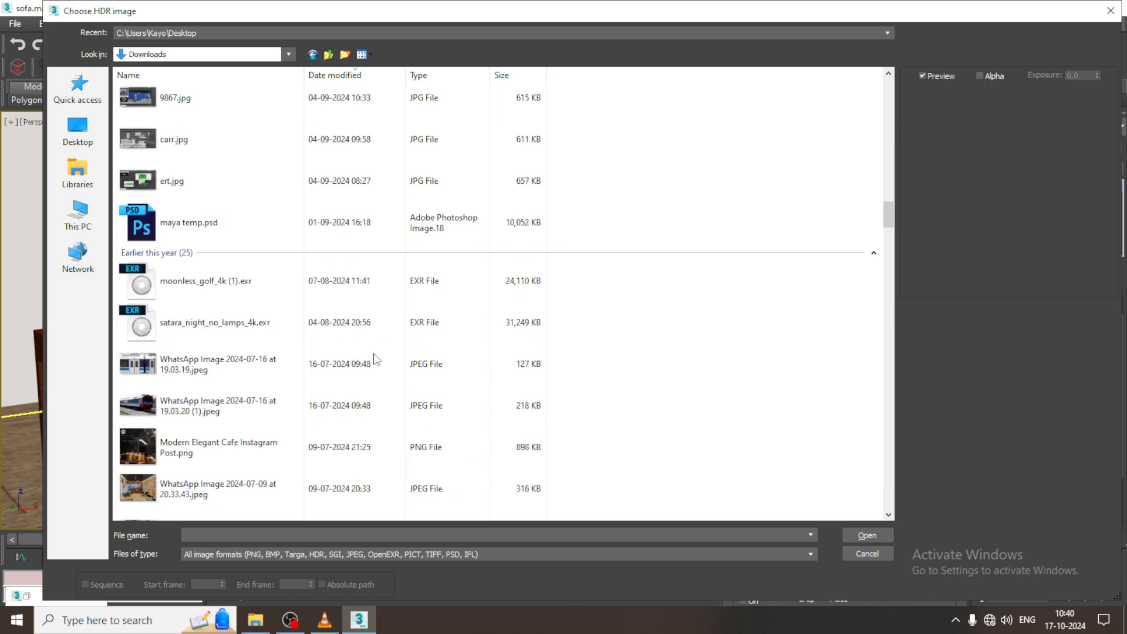
scroll(295, 372, down, 3)
scroll(294, 372, down, 1)
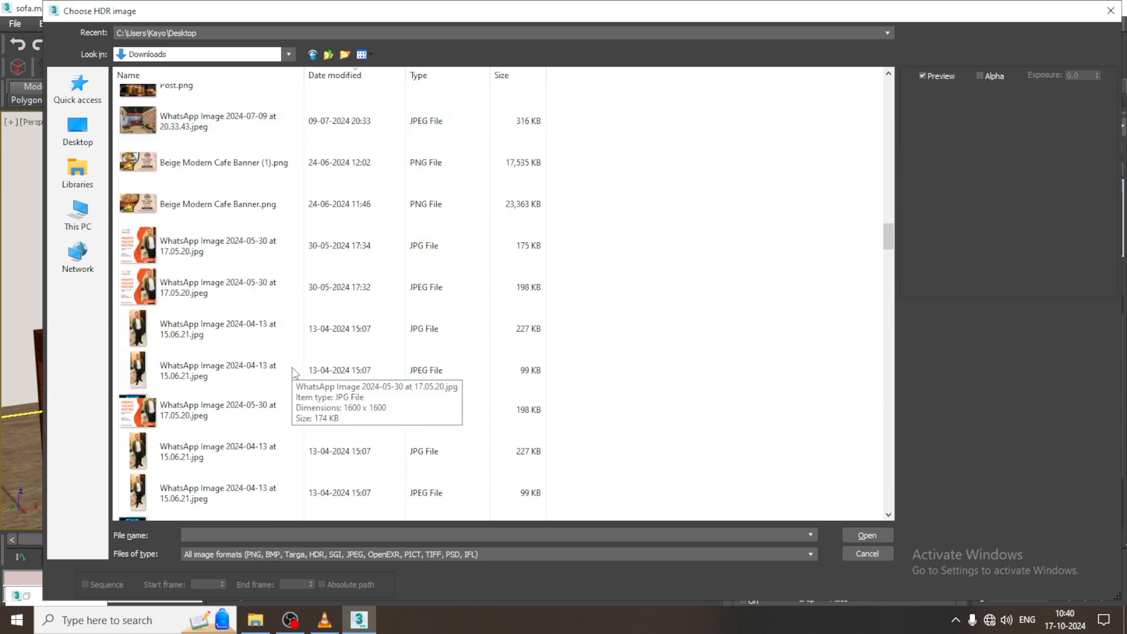
scroll(295, 373, up, 3)
scroll(291, 366, down, 5)
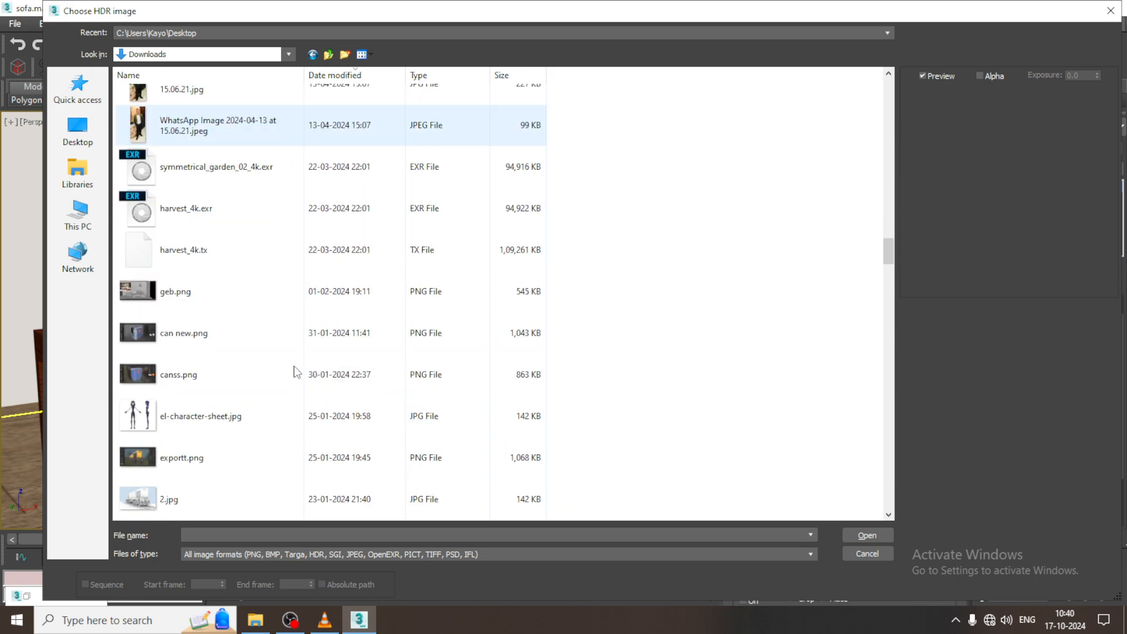
double_click(243, 217)
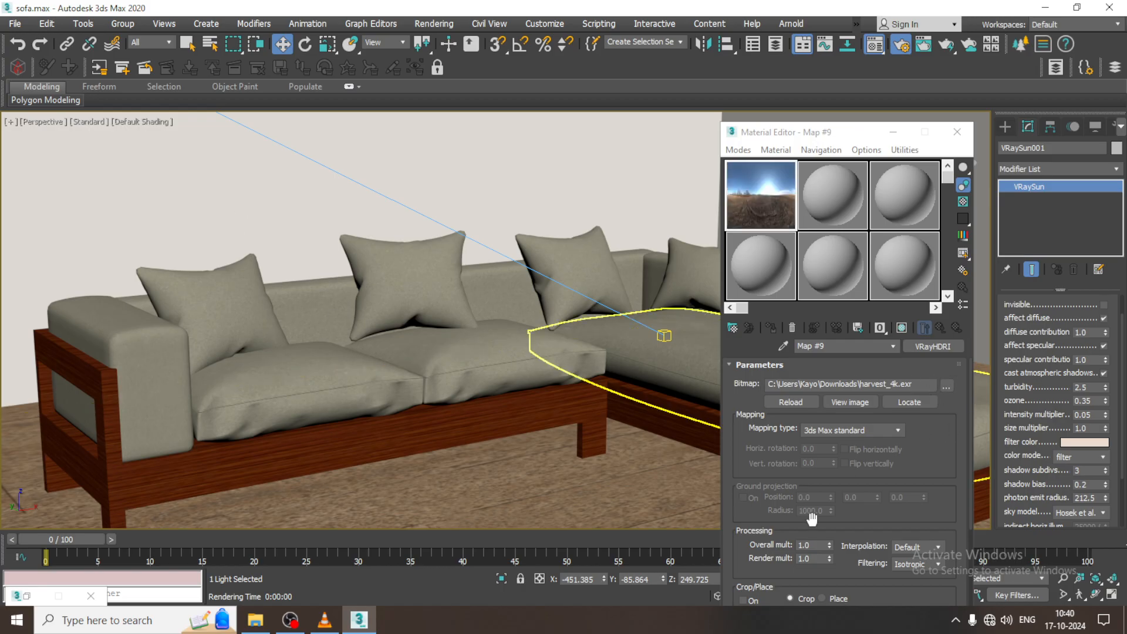
Step: Set the HDRI map's mapping type to Spherical and minimize the material editor
click(855, 430)
click(853, 463)
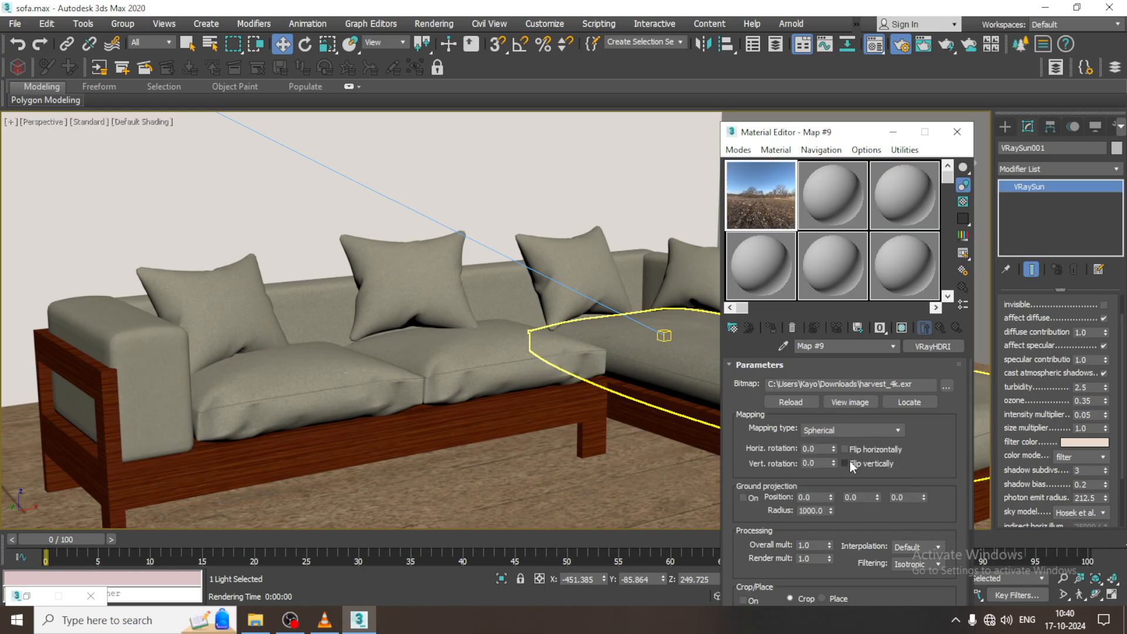
click(898, 134)
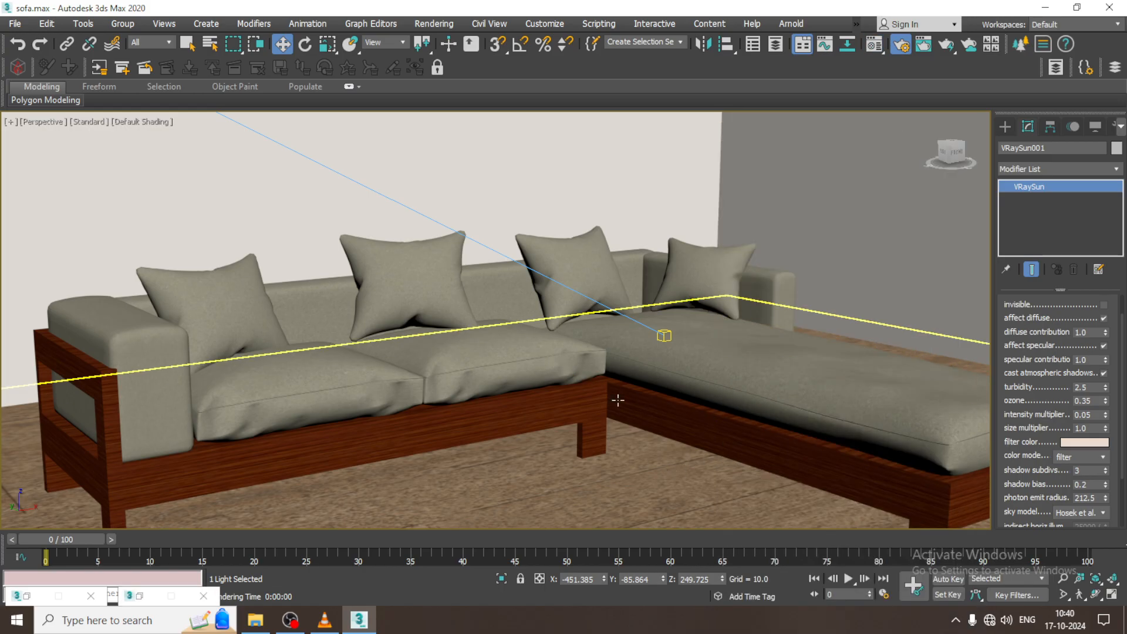
Step: Render a test image of the perspective view and close the frame buffer
click(425, 24)
click(437, 43)
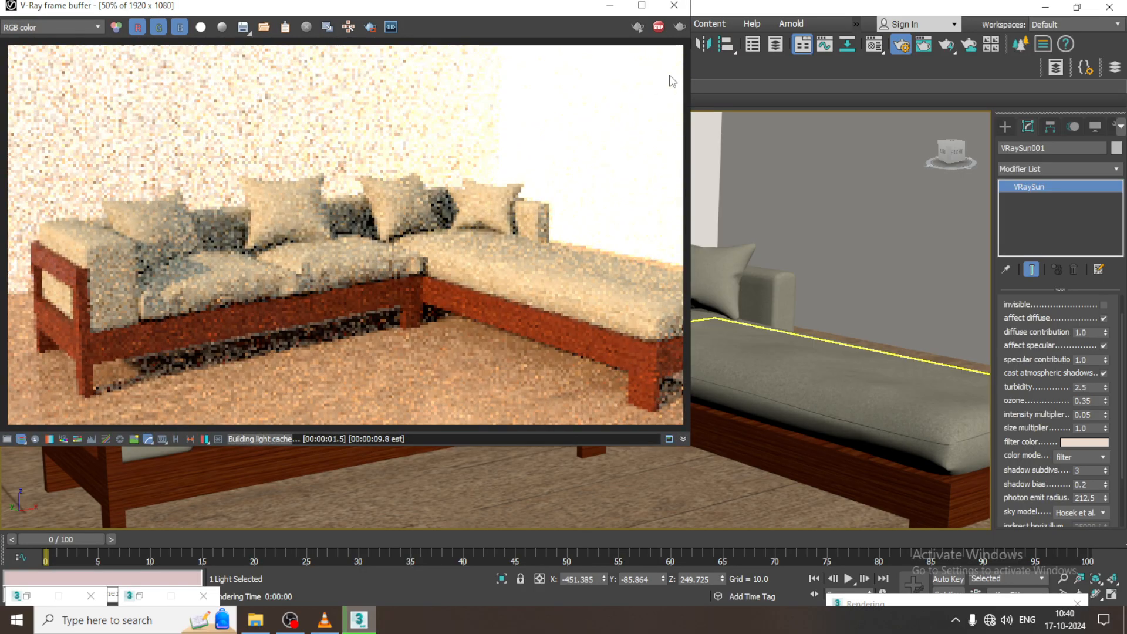
click(674, 7)
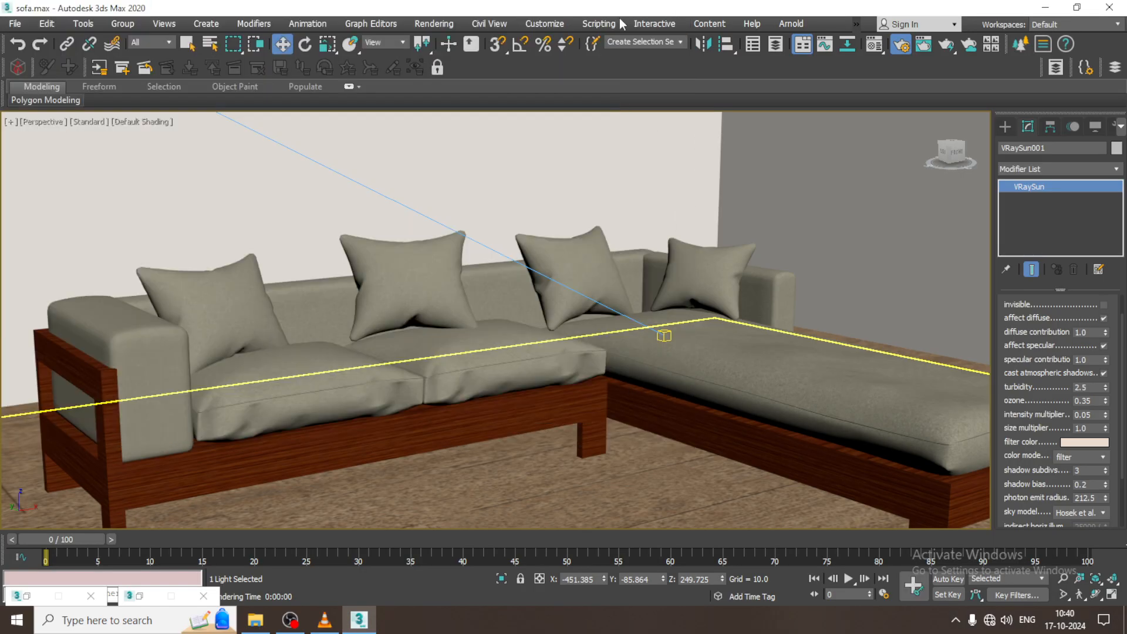
Step: Open the environment settings and clear the DefaultVRaySky map from the background's environment map slot
click(427, 23)
click(487, 201)
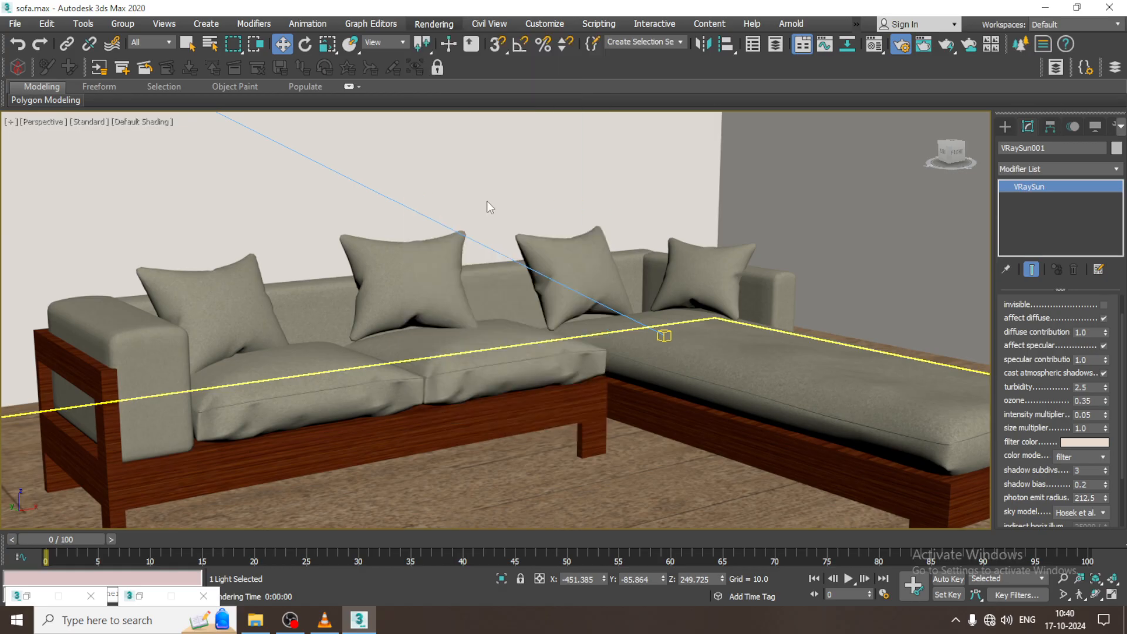
right_click(751, 276)
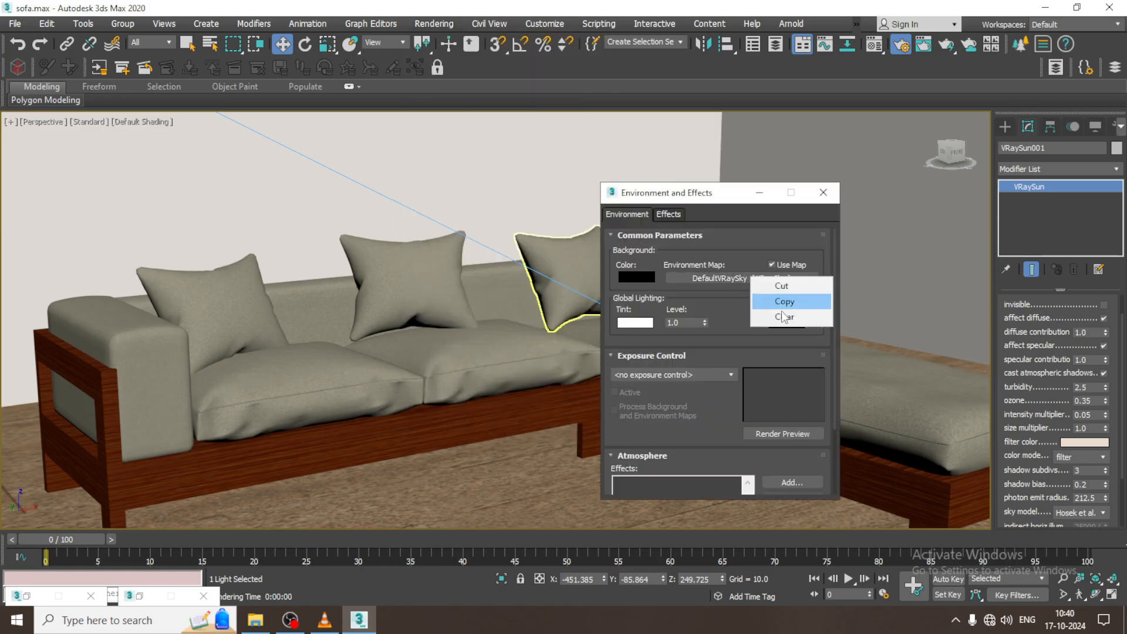
click(784, 314)
Step: Assign the VRayHDRI map from the material editor to the background's environment map slot as an instance
key(m)
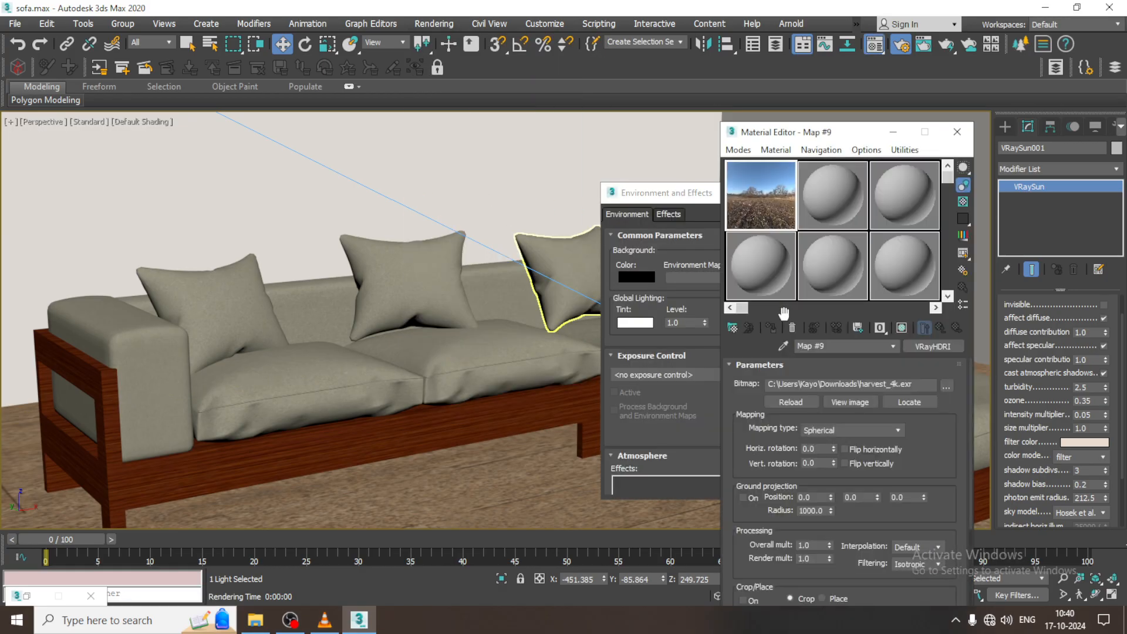
drag(763, 132, 923, 123)
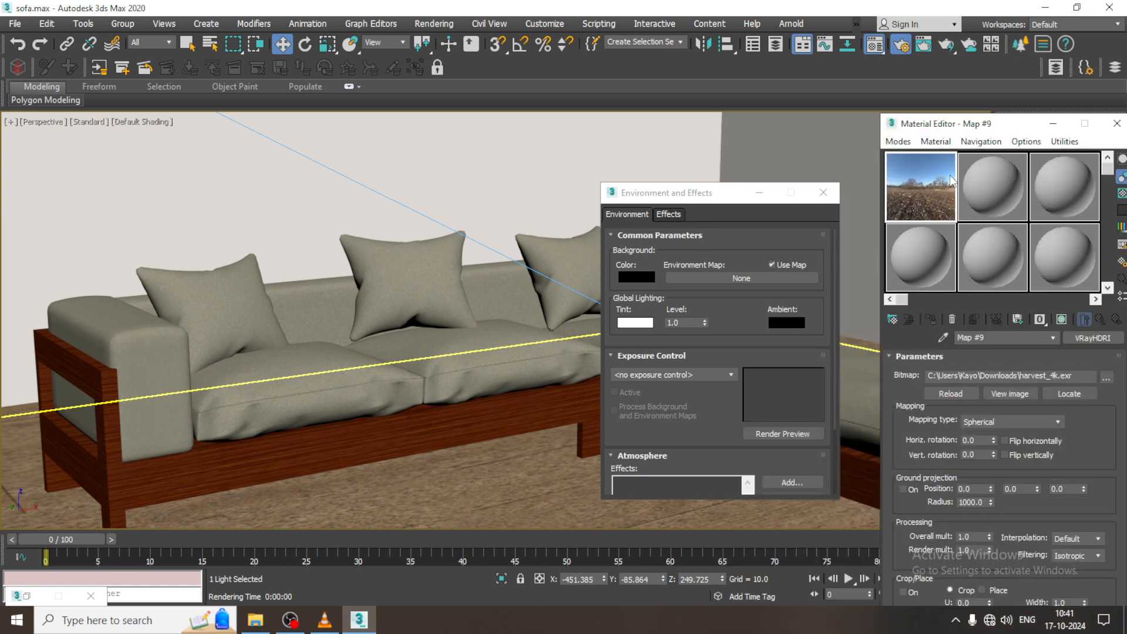
drag(736, 279, 738, 278)
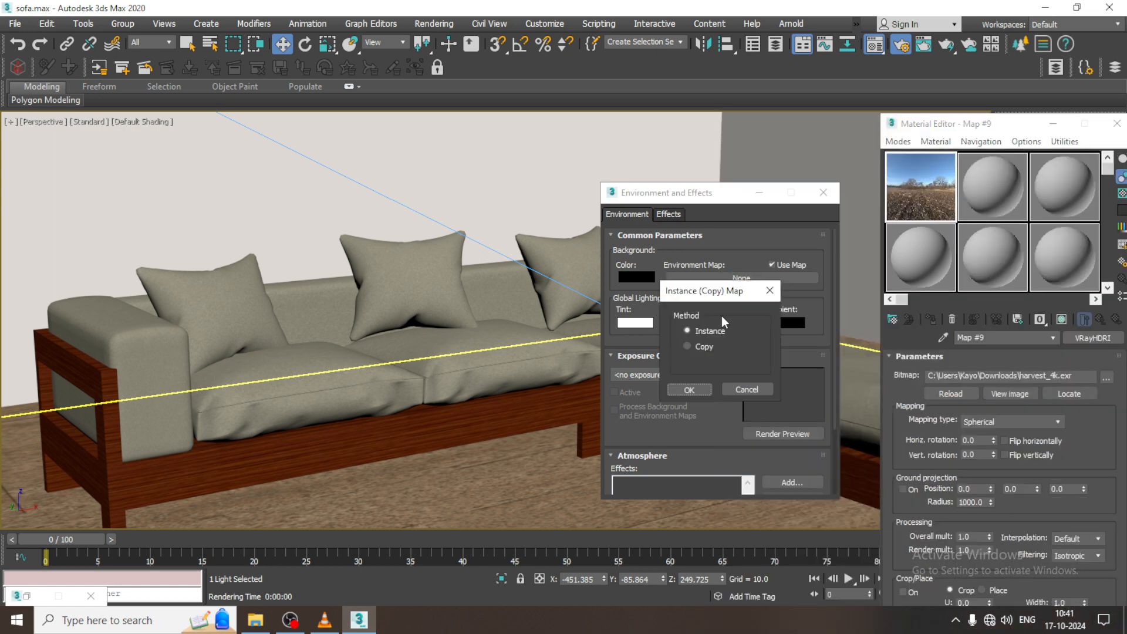
click(686, 390)
Step: Render a test with the HDRI environment, close the material editor and move the frame buffer aside
click(436, 23)
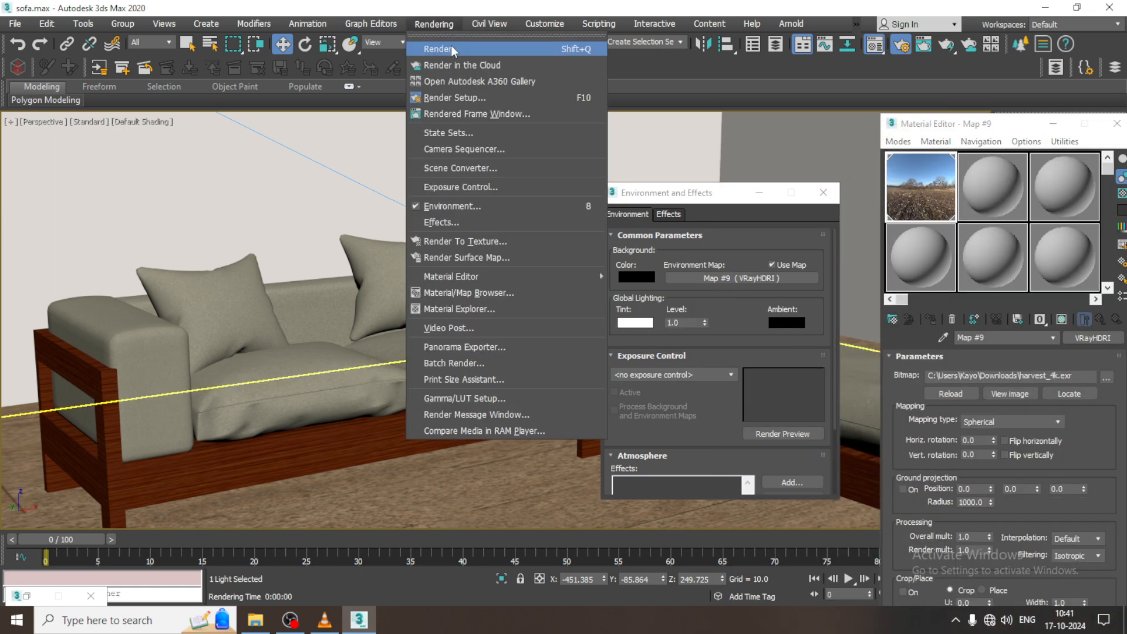
click(449, 47)
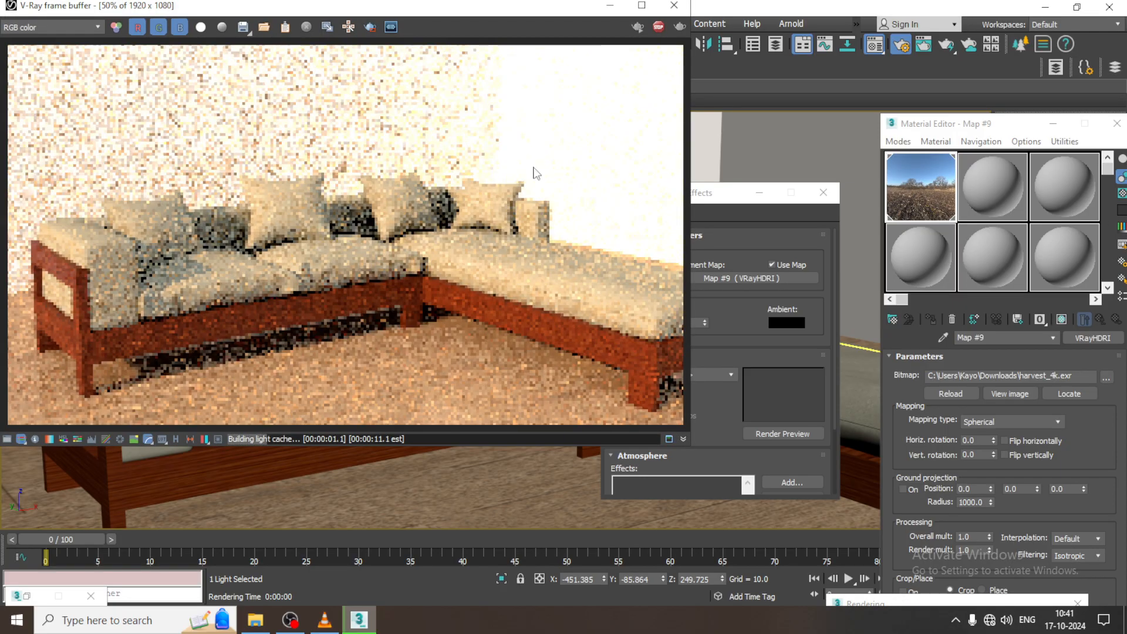
click(1117, 125)
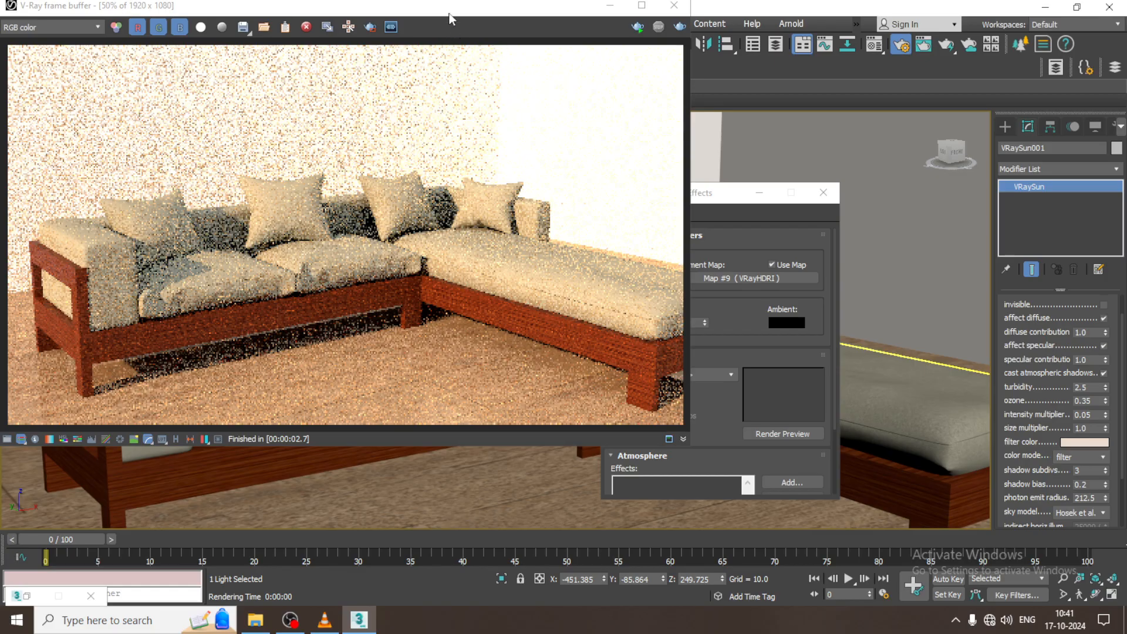
drag(450, 18, 371, 129)
Step: Open the render setup and copy the VRayHDRI environment map as an instance into V-Ray's GI environment map slot
click(437, 24)
click(460, 98)
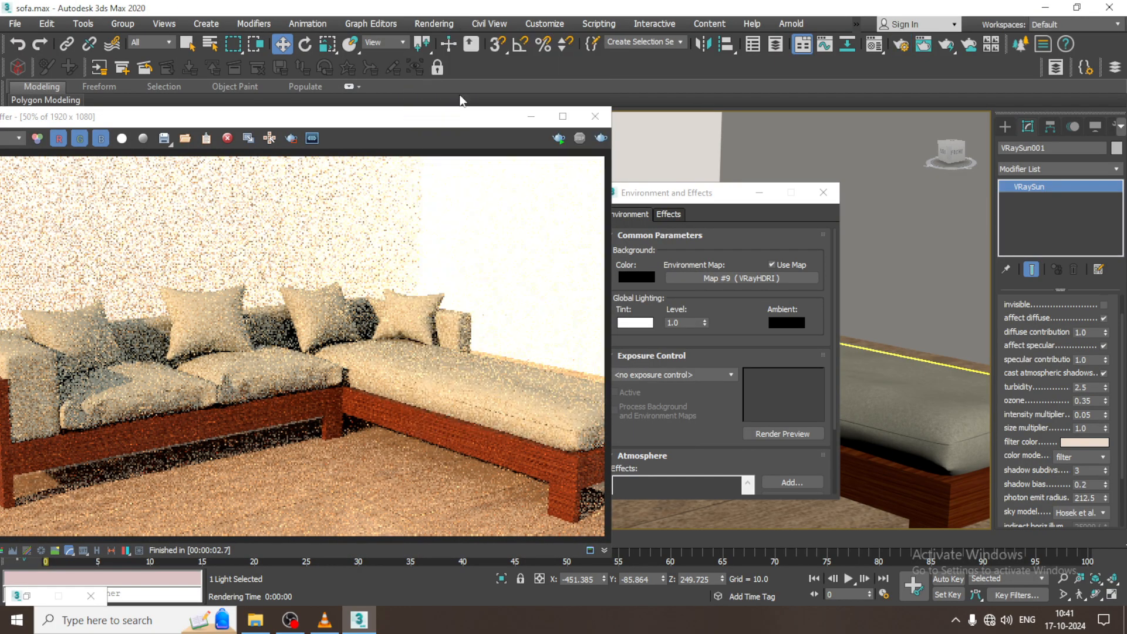
click(432, 22)
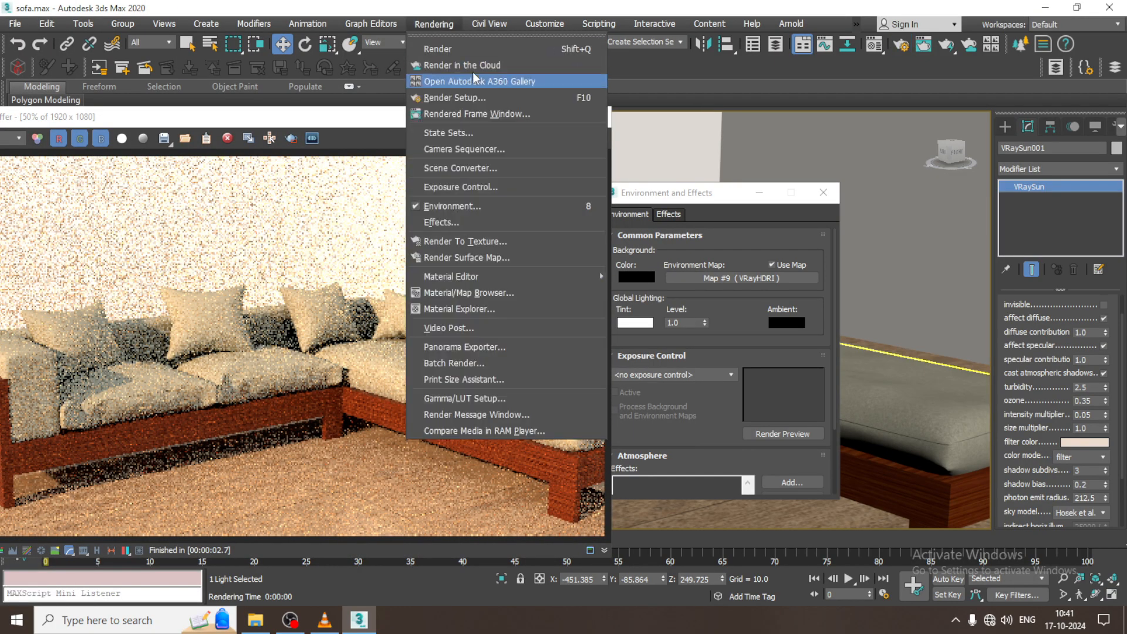
click(480, 103)
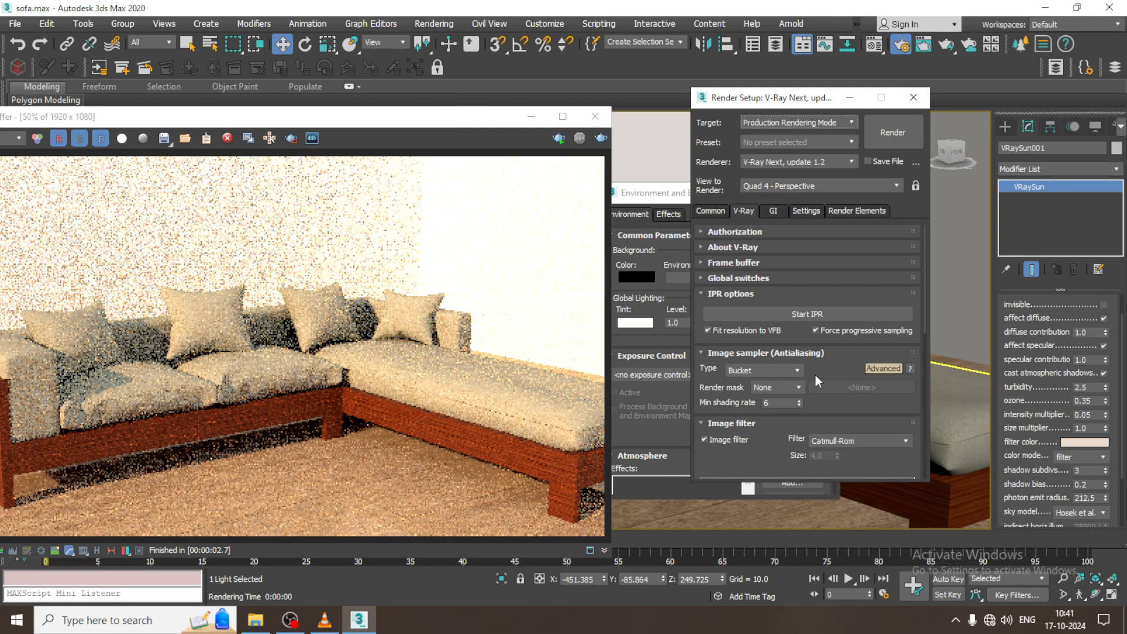
scroll(771, 449, down, 5)
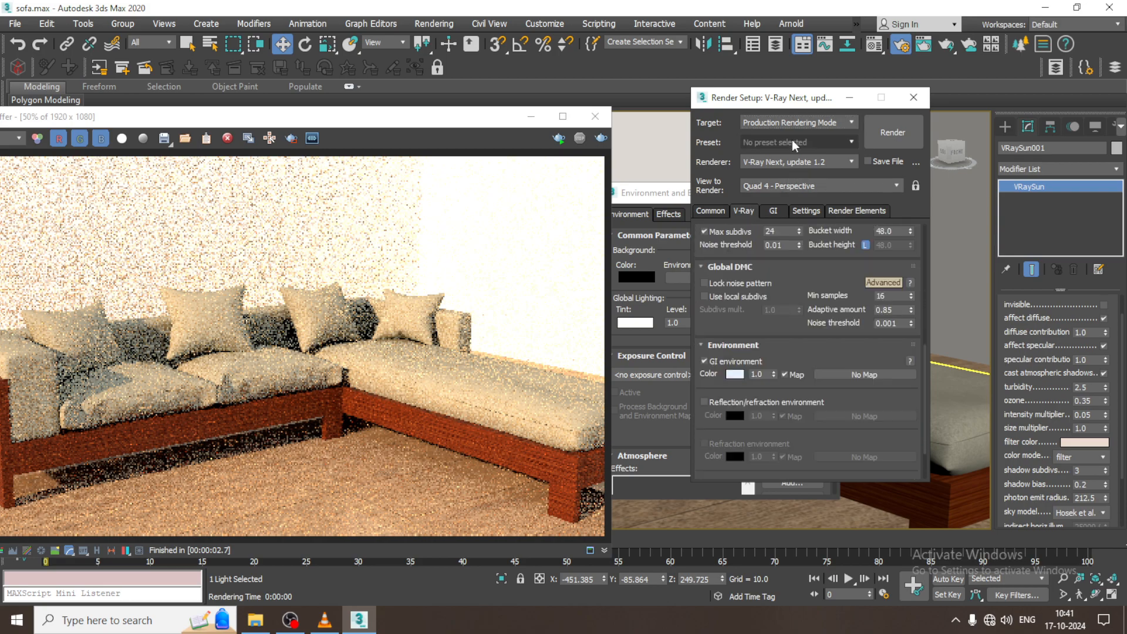
drag(644, 202, 501, 209)
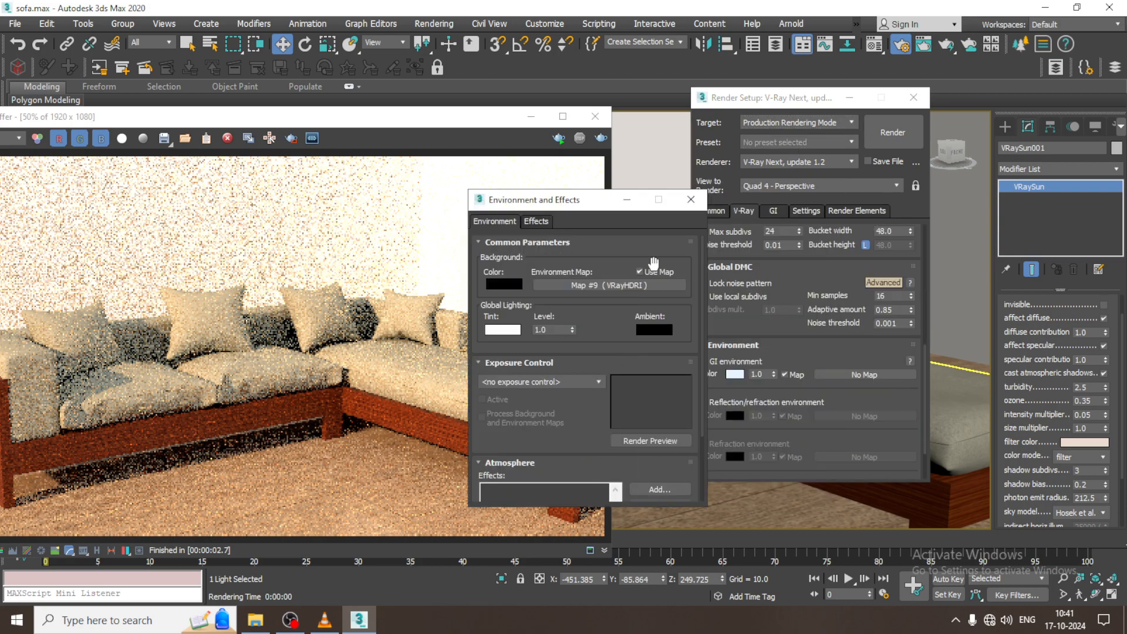
drag(865, 378, 864, 376)
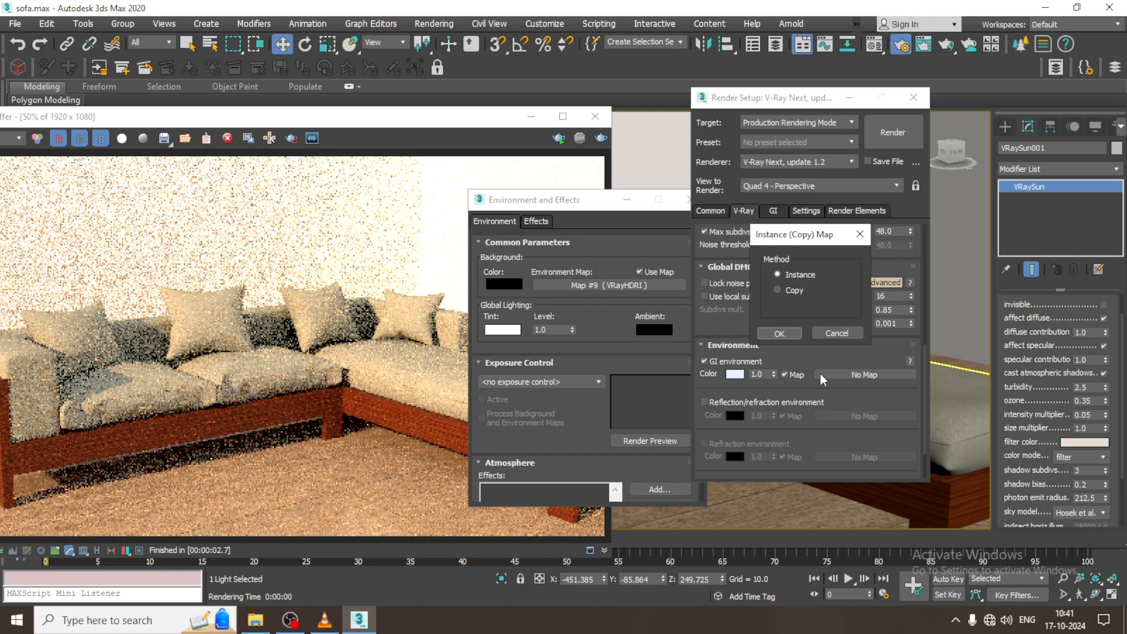
click(781, 334)
Step: Render a test with the HDRI-based GI environment, close the frame buffer and minimize the render setup
click(892, 131)
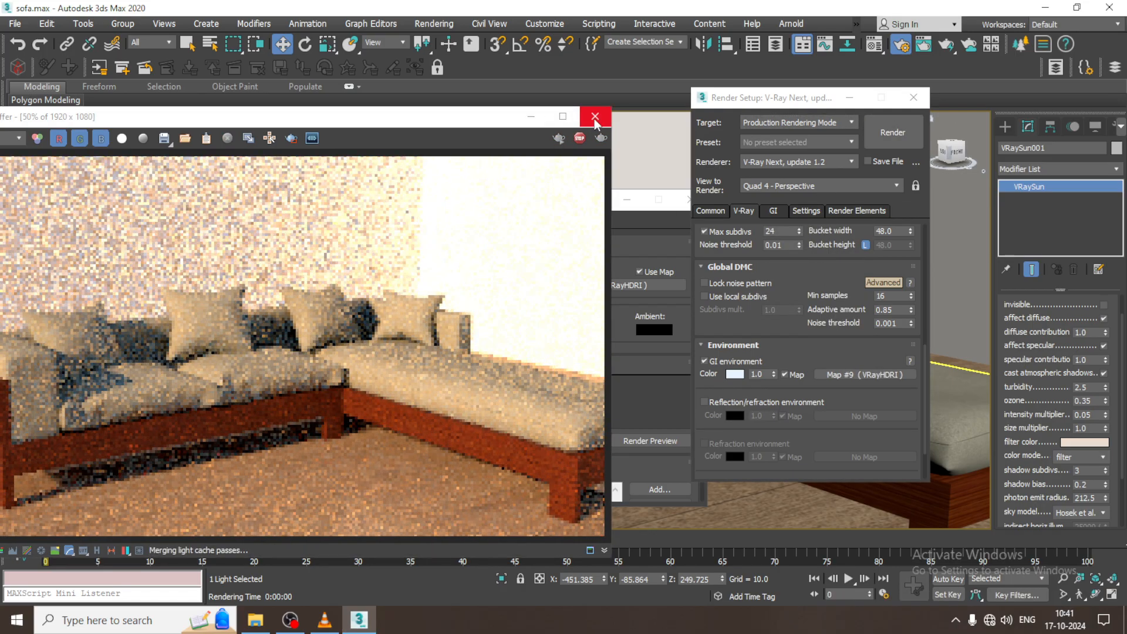
click(595, 120)
click(849, 97)
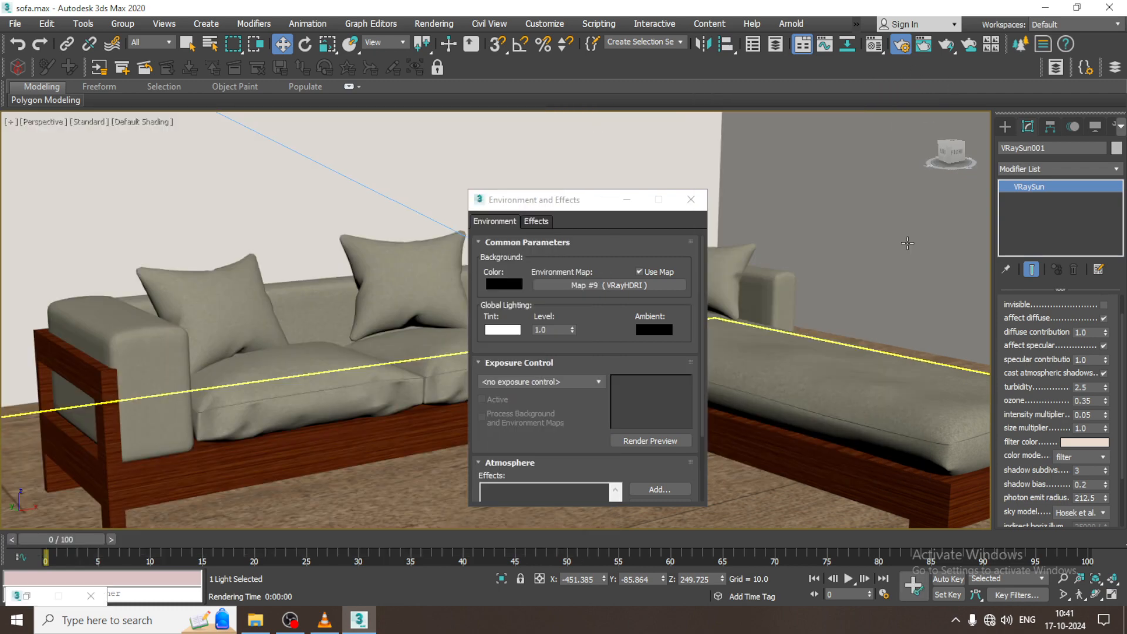
Step: Select the room's wall object and open the material editor in Slate mode
click(877, 221)
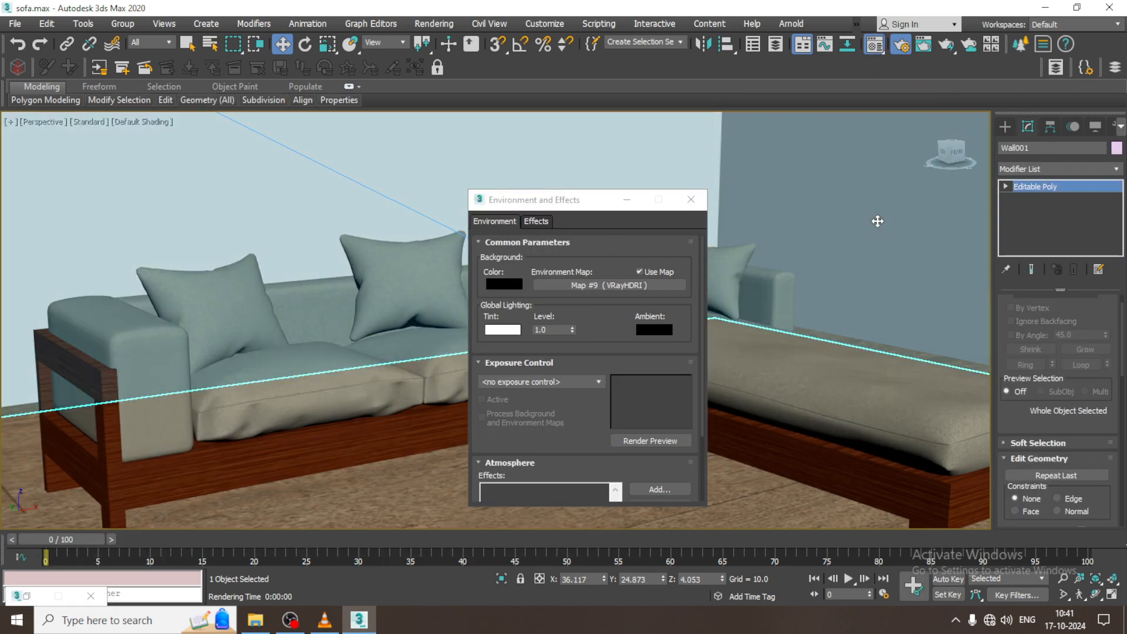
key(m)
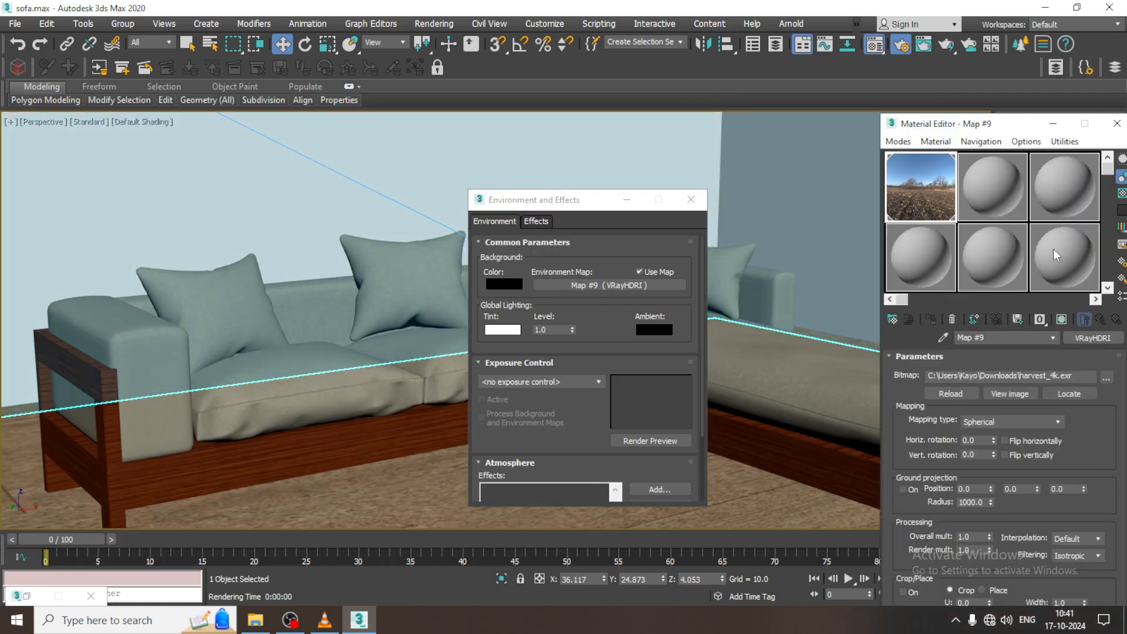
click(897, 141)
click(922, 176)
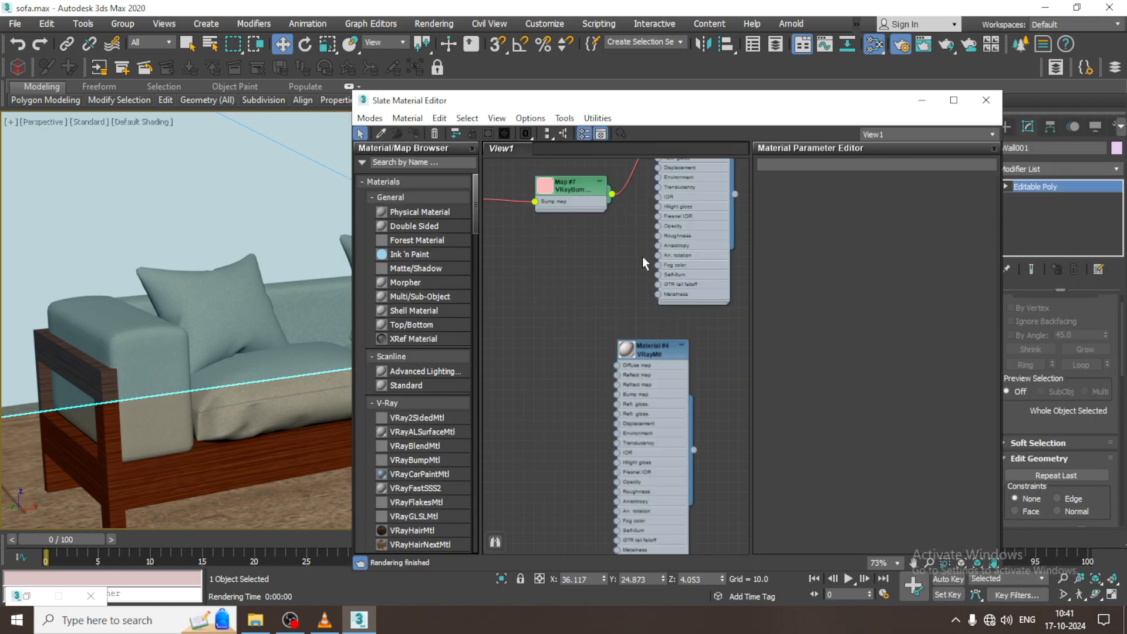
Step: Locate the wall's plain VRayMtl node, Material #4, among the material nodes and open its parameters
middle_drag(673, 249, 645, 433)
middle_drag(687, 269, 725, 510)
middle_drag(685, 332, 722, 549)
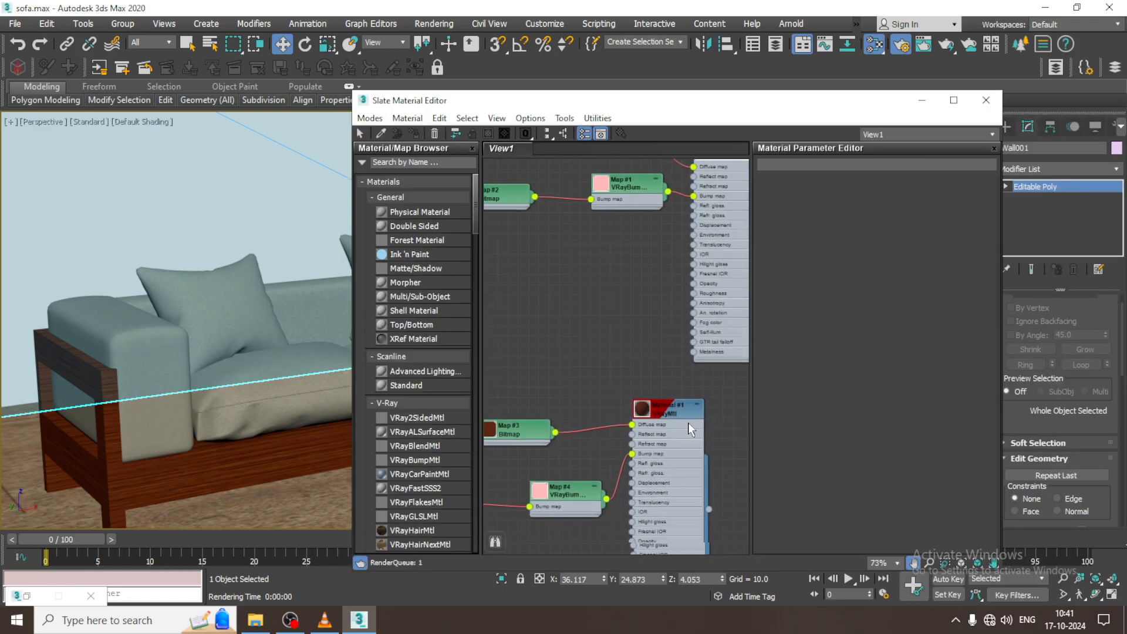
middle_drag(679, 297, 644, 531)
middle_drag(663, 493, 658, 102)
middle_drag(636, 317, 635, 82)
middle_drag(656, 317, 656, 81)
click(663, 381)
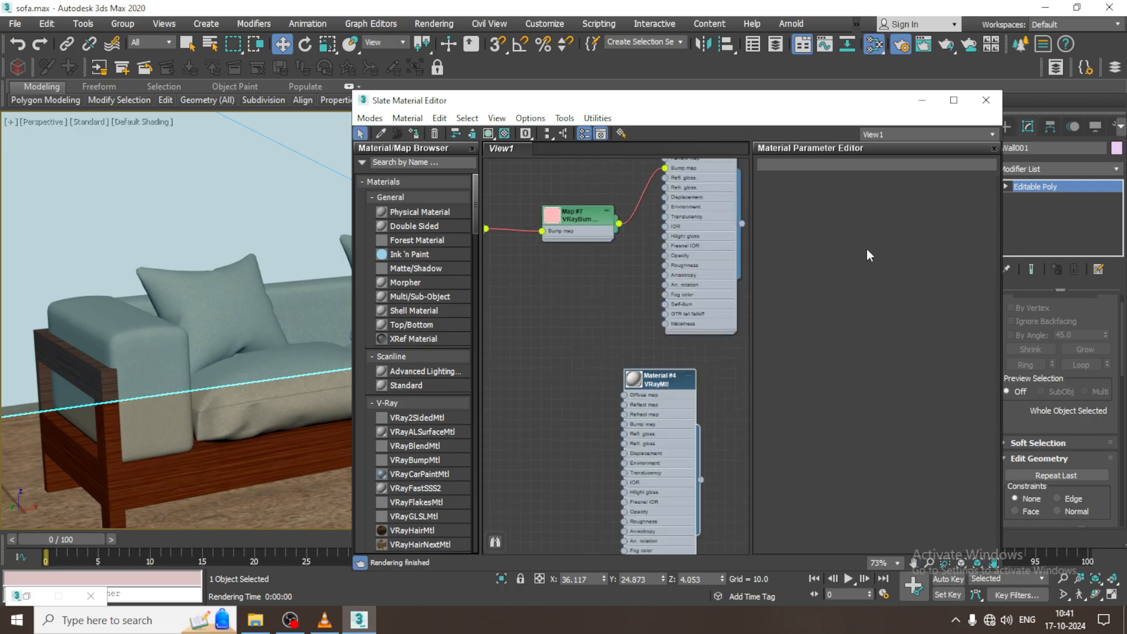
double_click(646, 430)
middle_drag(646, 429, 632, 402)
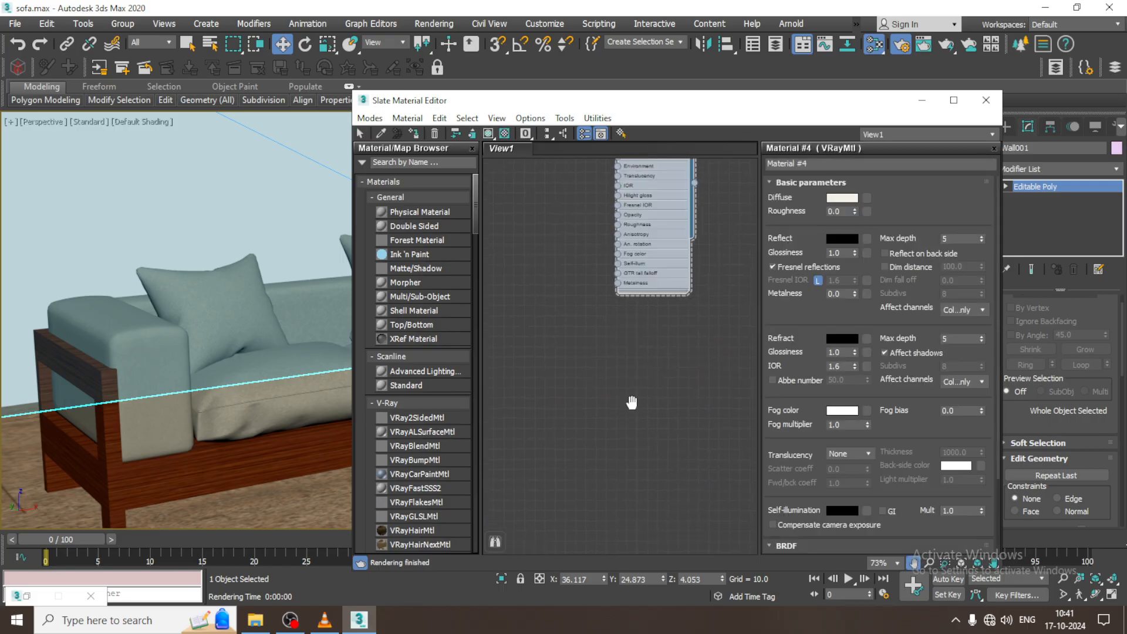
Step: Set the wall material's diffuse color to a pale blue, RGB 180, 201, 220
click(842, 198)
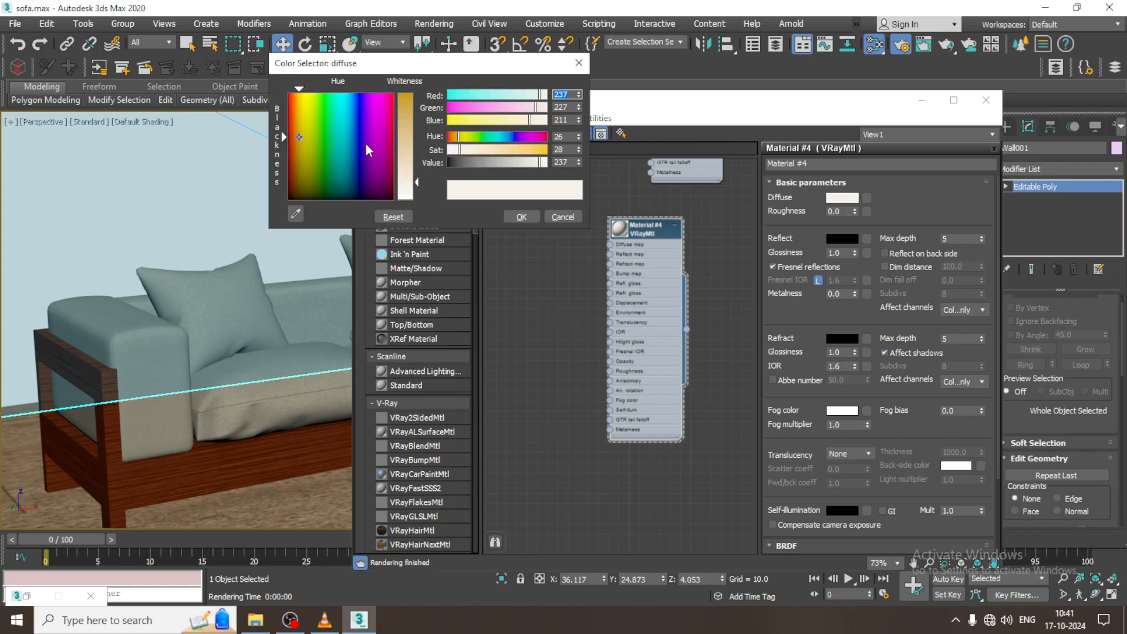
click(350, 143)
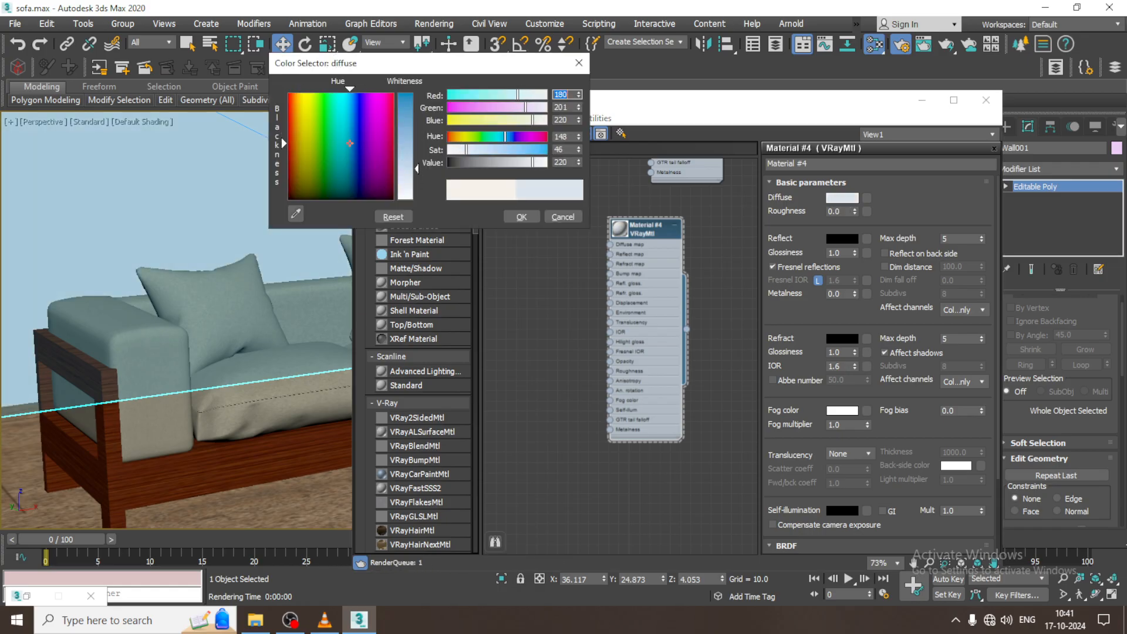
click(519, 217)
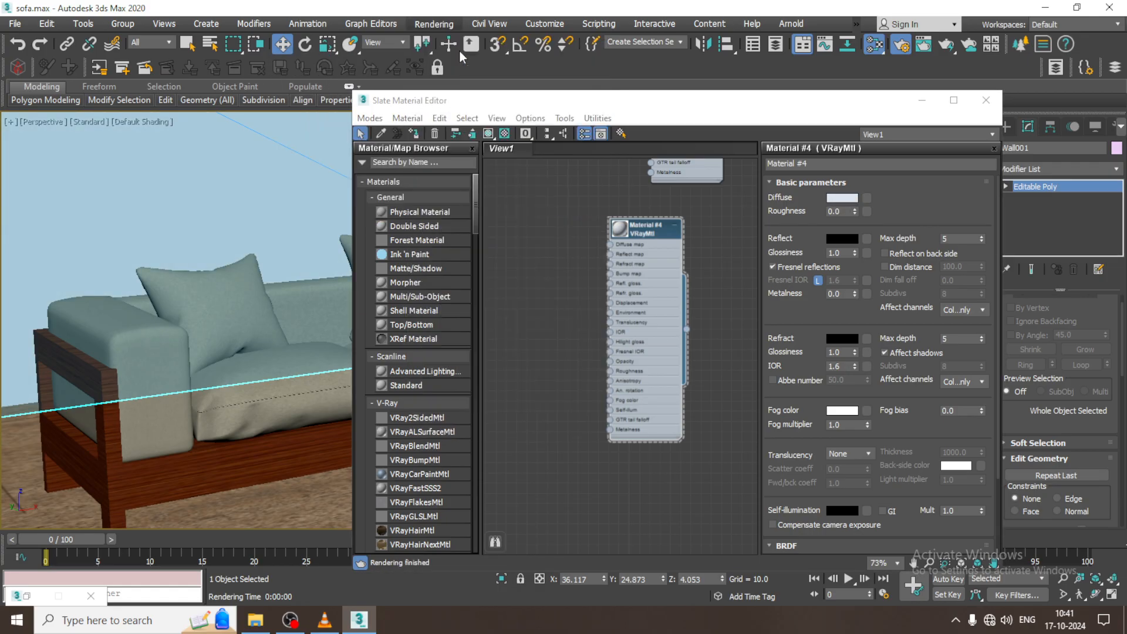
Step: Render a test of the recolored wall and close the material editor, environment settings and frame buffer
key(shift+q)
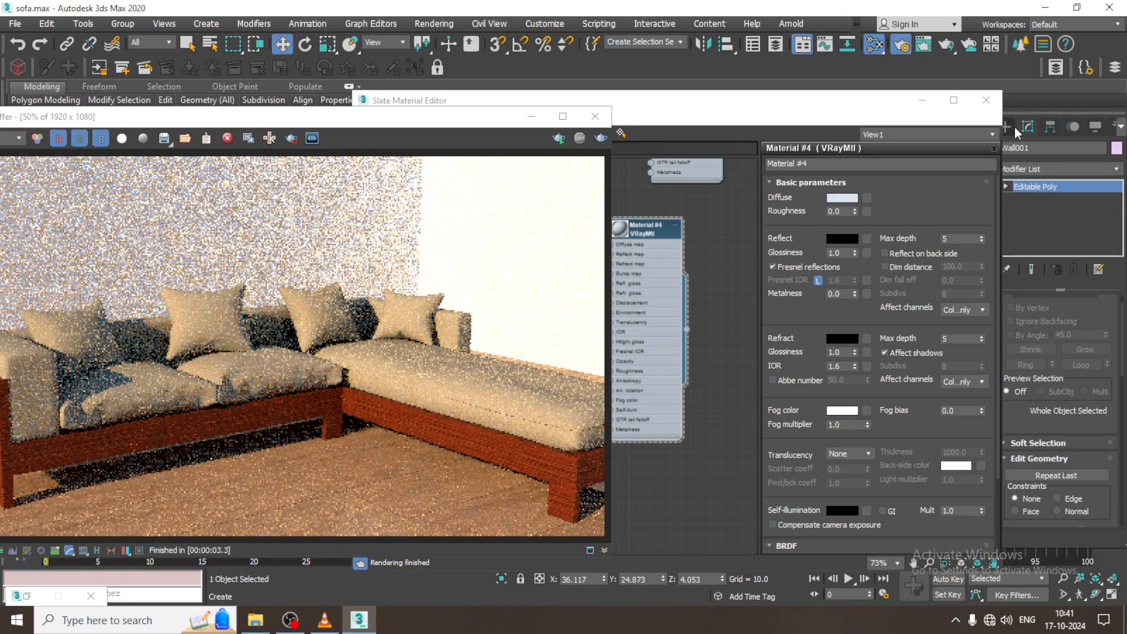
click(986, 107)
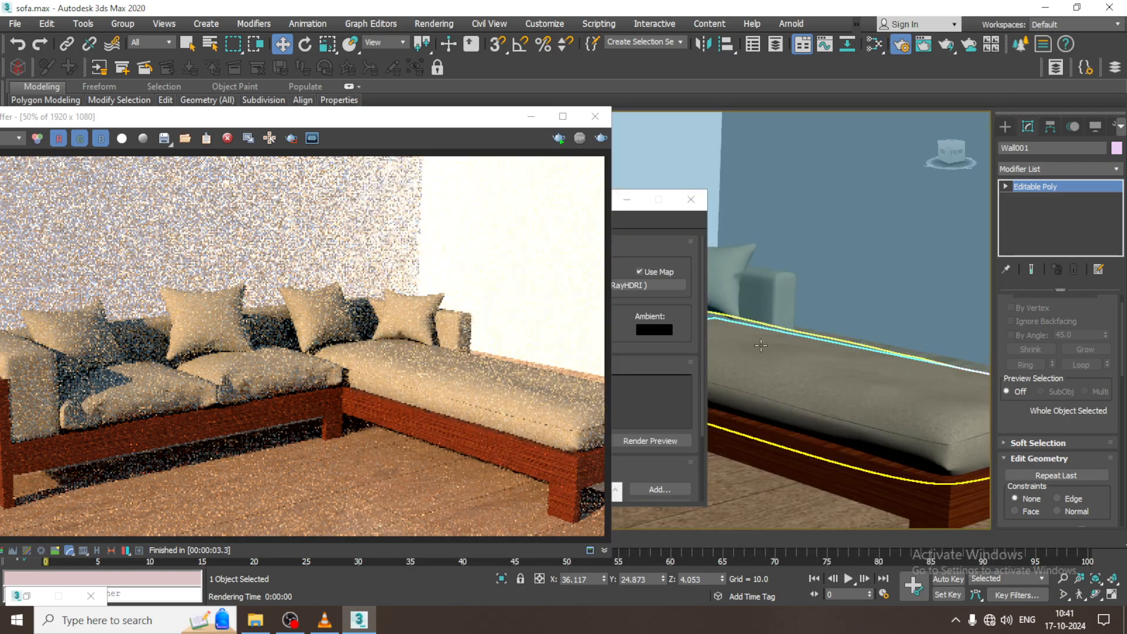
scroll(822, 312, down, 5)
click(691, 201)
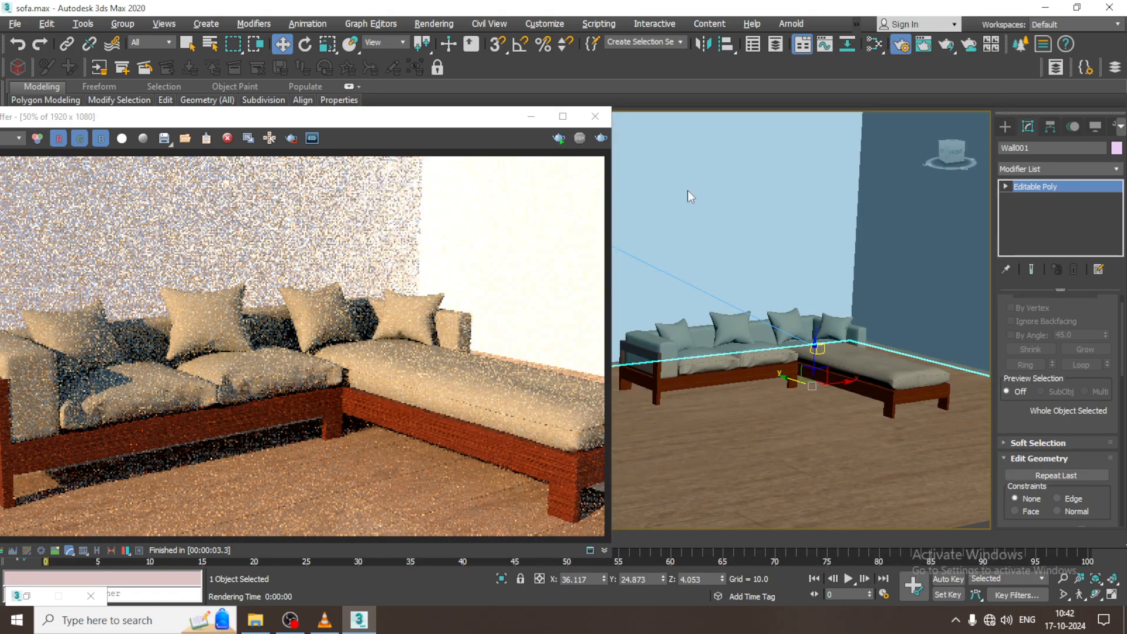
click(594, 116)
Step: Select the V-Ray sun and raise it vertically to a Z position of about 282
scroll(607, 143, down, 8)
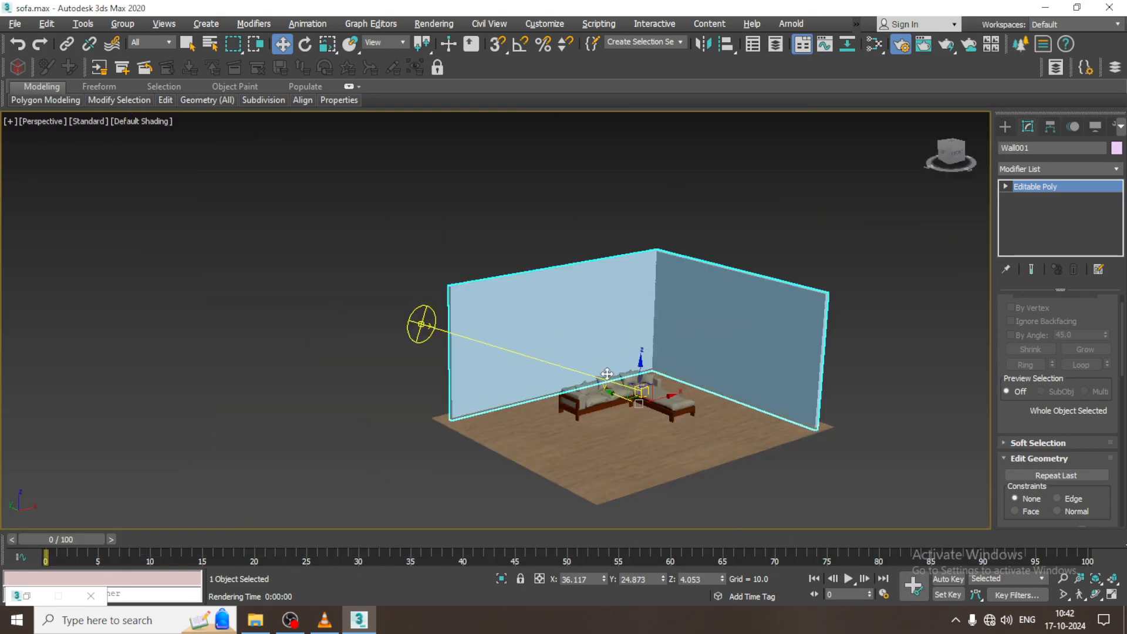
click(397, 305)
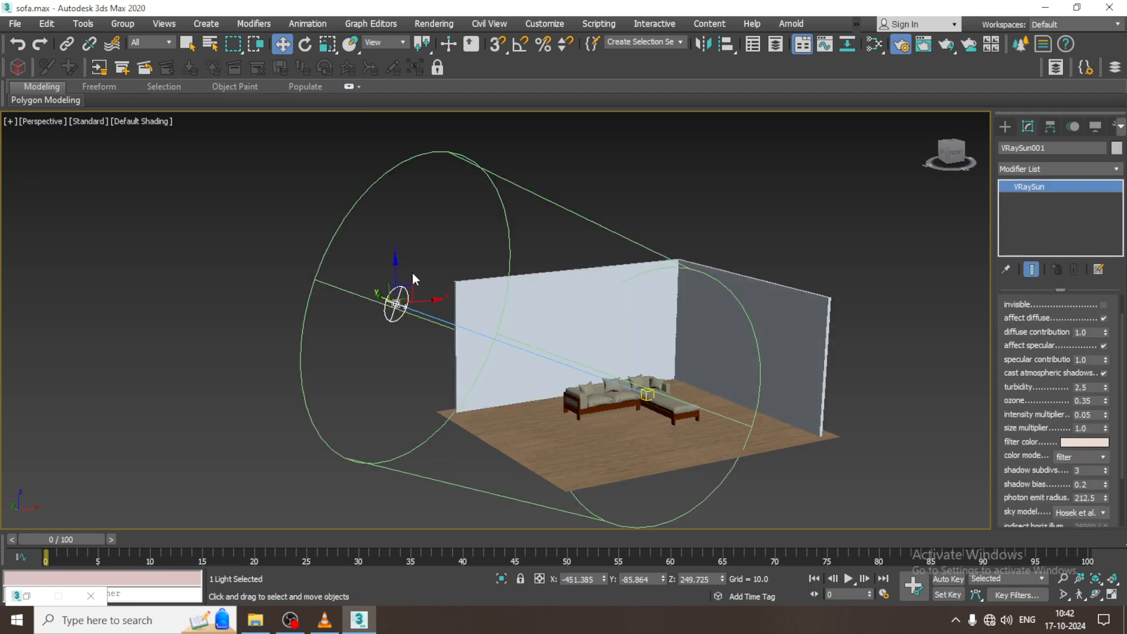
drag(395, 250, 396, 229)
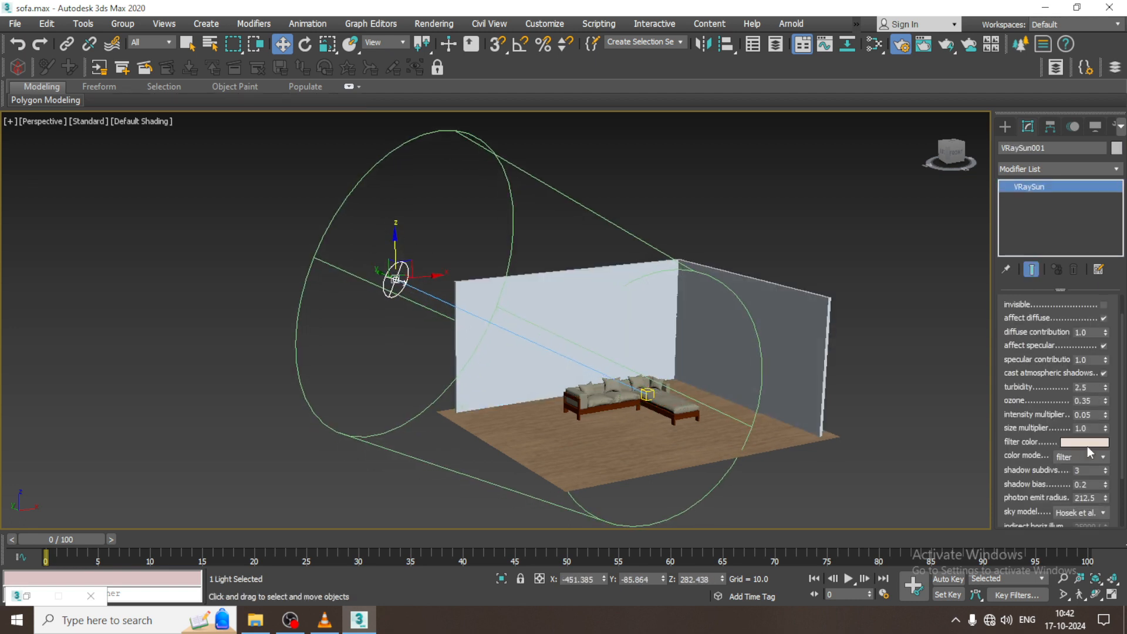
Step: Change the V-Ray sun's filter color to a pale yellow
click(1086, 444)
mouse_move(306, 163)
mouse_down()
mouse_move(285, 176)
mouse_move(315, 128)
mouse_move(306, 119)
mouse_up()
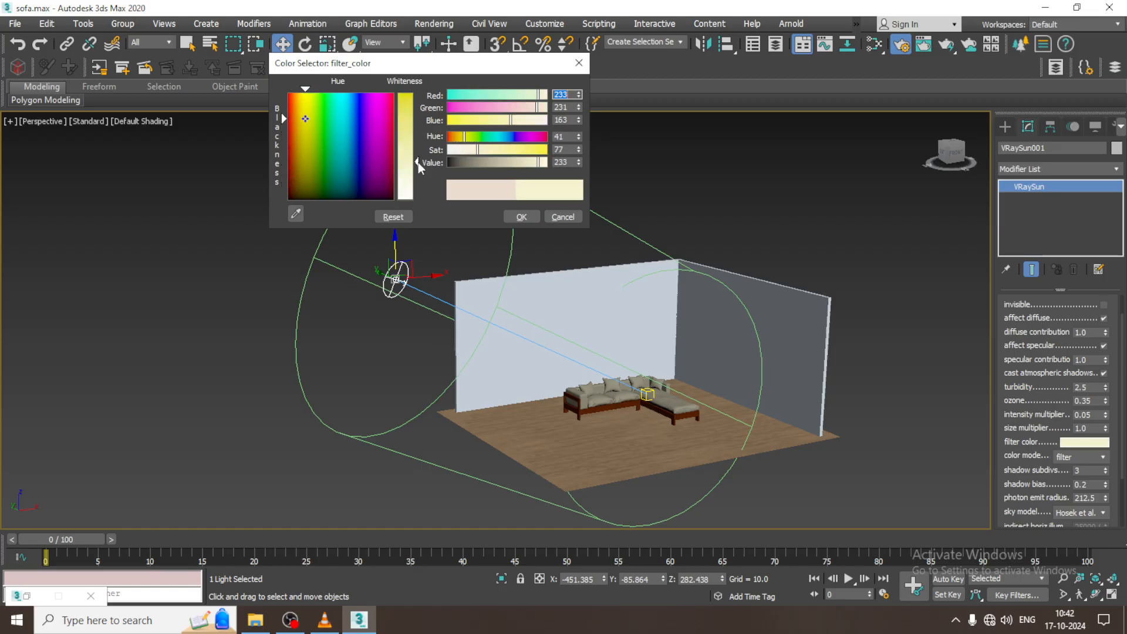
click(516, 217)
scroll(702, 347, up, 6)
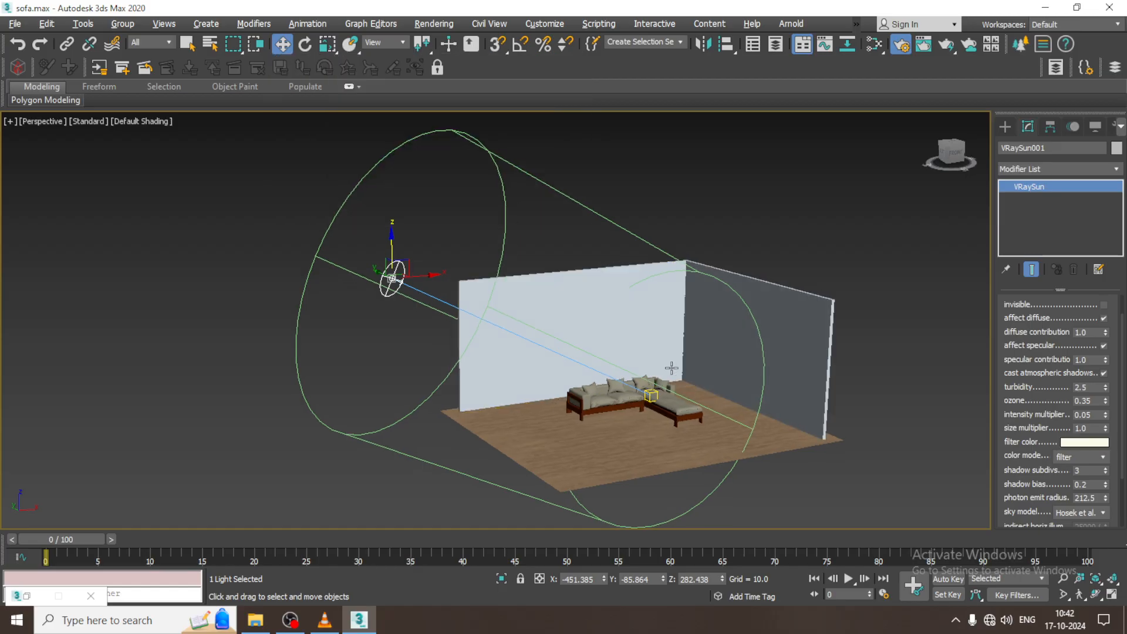
Step: Render a close-up test of the corner sofa and close the frame buffer
scroll(637, 387, down, 3)
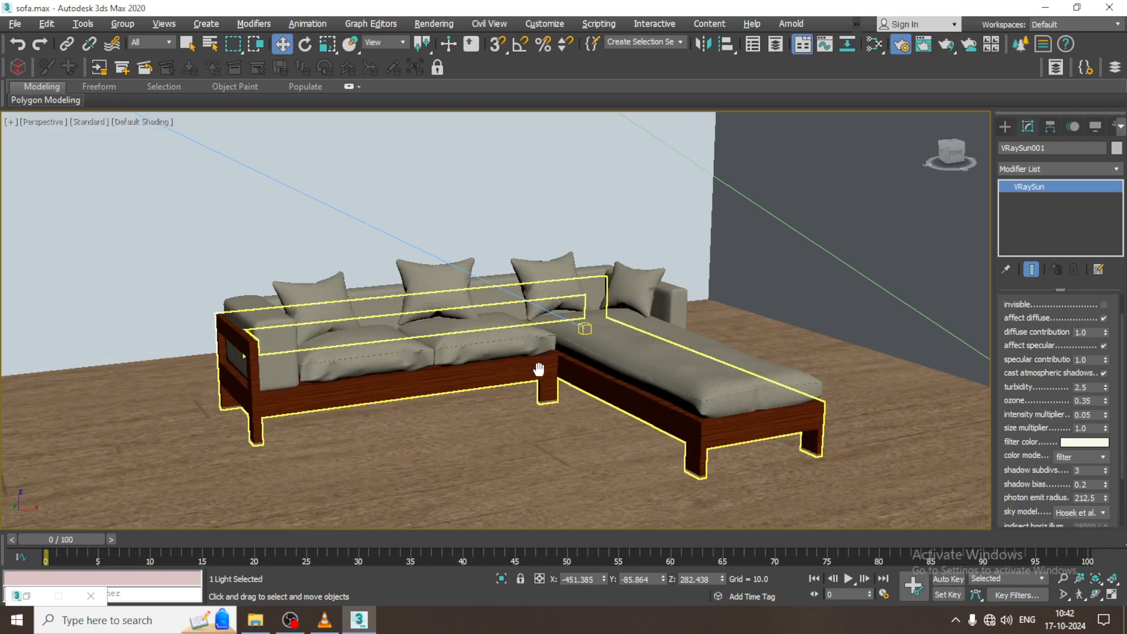
scroll(534, 373, up, 5)
click(434, 24)
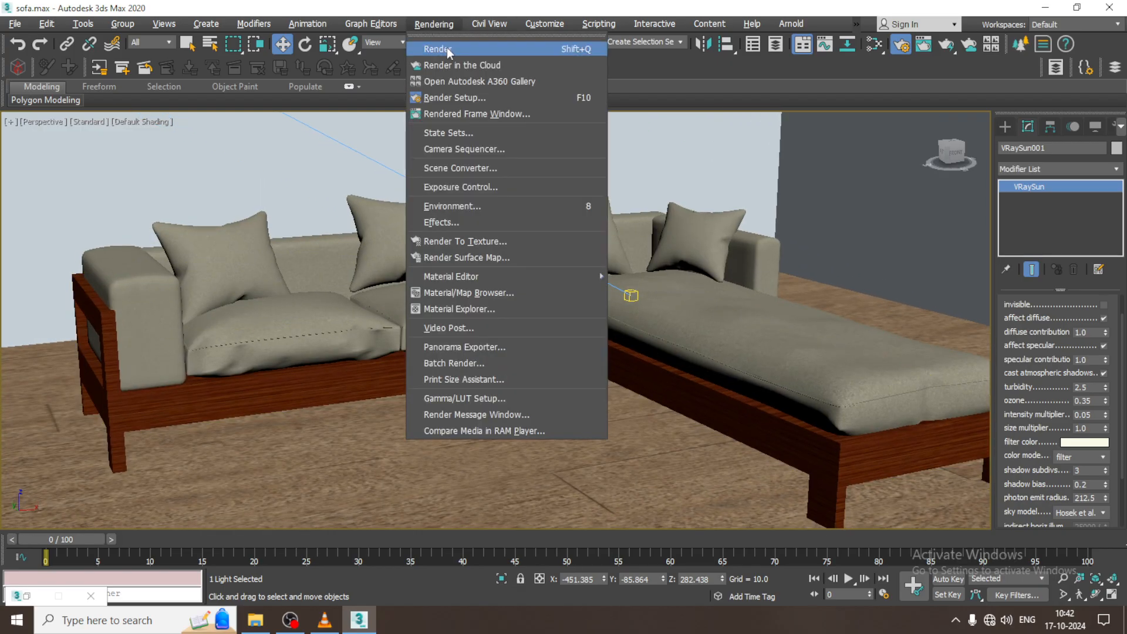
click(448, 42)
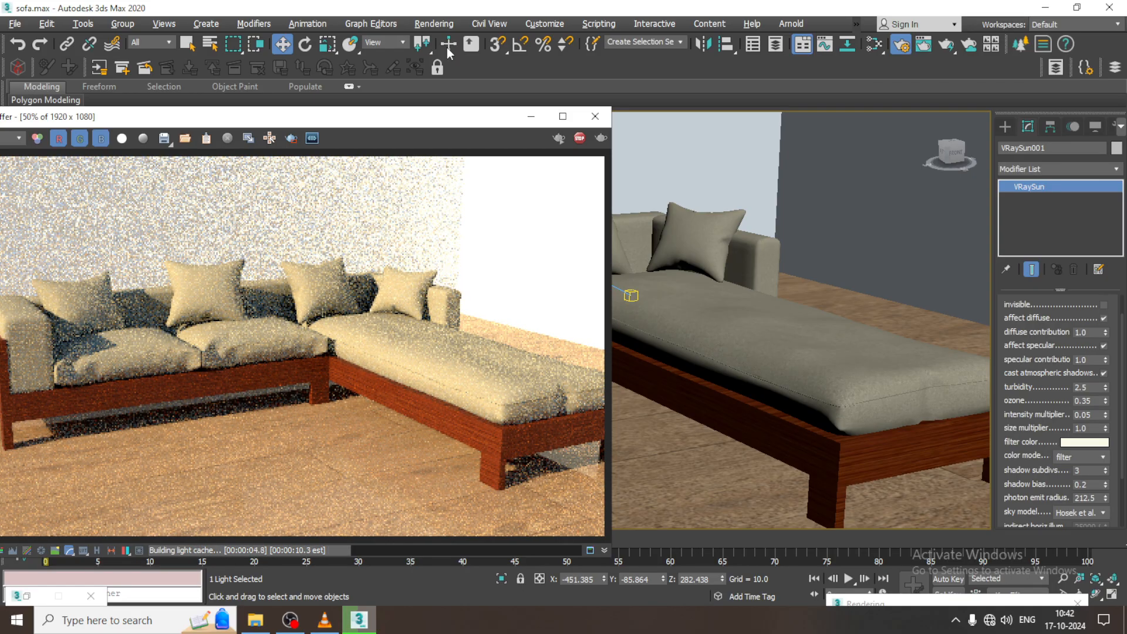
click(594, 118)
Step: Render a test of the whole room from farther out and close the frame buffer
scroll(720, 246, down, 10)
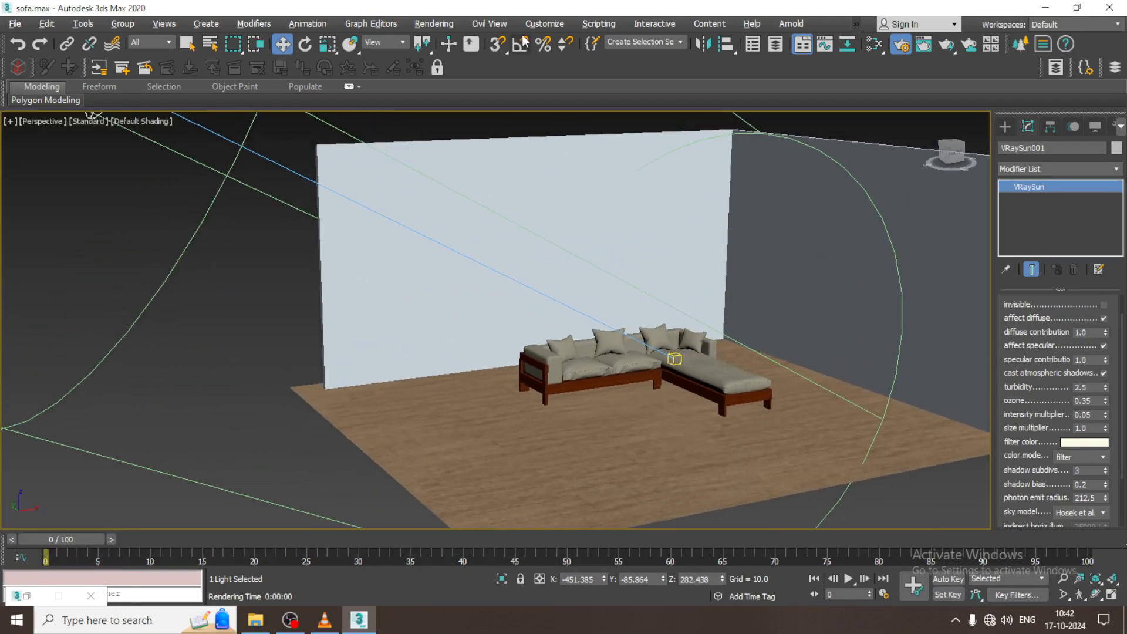
click(434, 24)
click(445, 51)
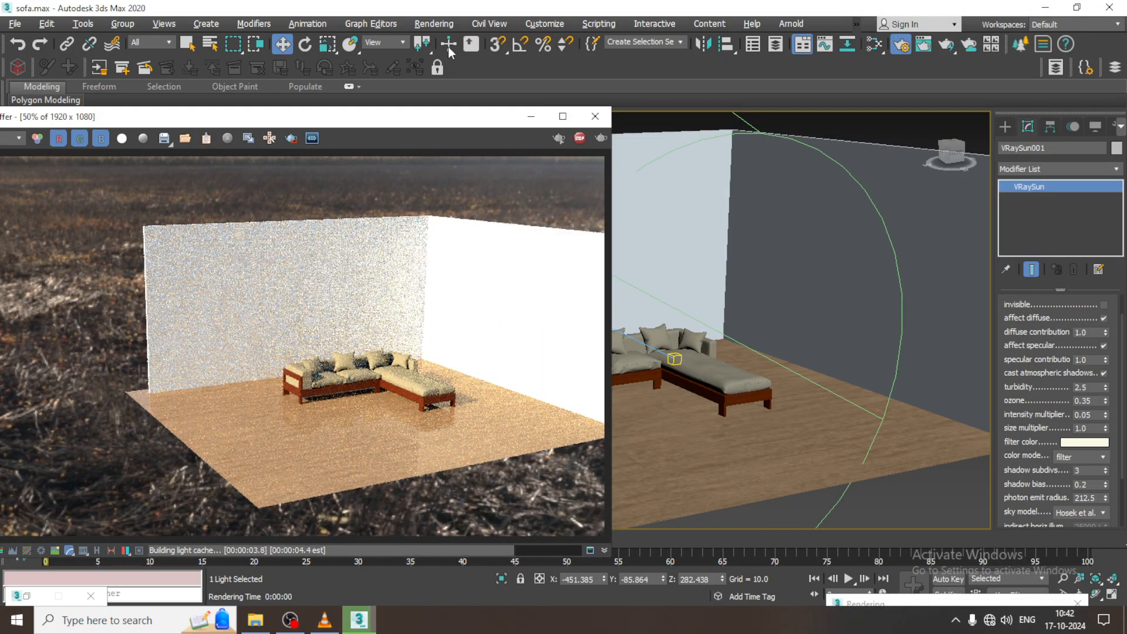
click(596, 116)
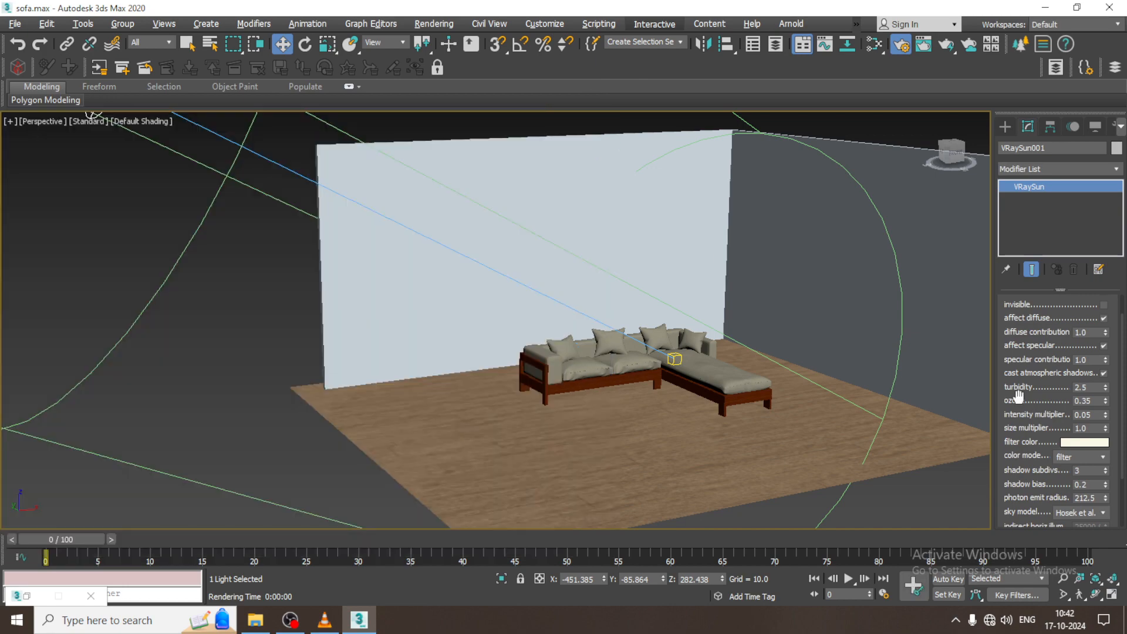
Step: Move the V-Ray sun to the opposite side of the room, to about X 567 and Z 445
click(705, 265)
scroll(714, 359, down, 5)
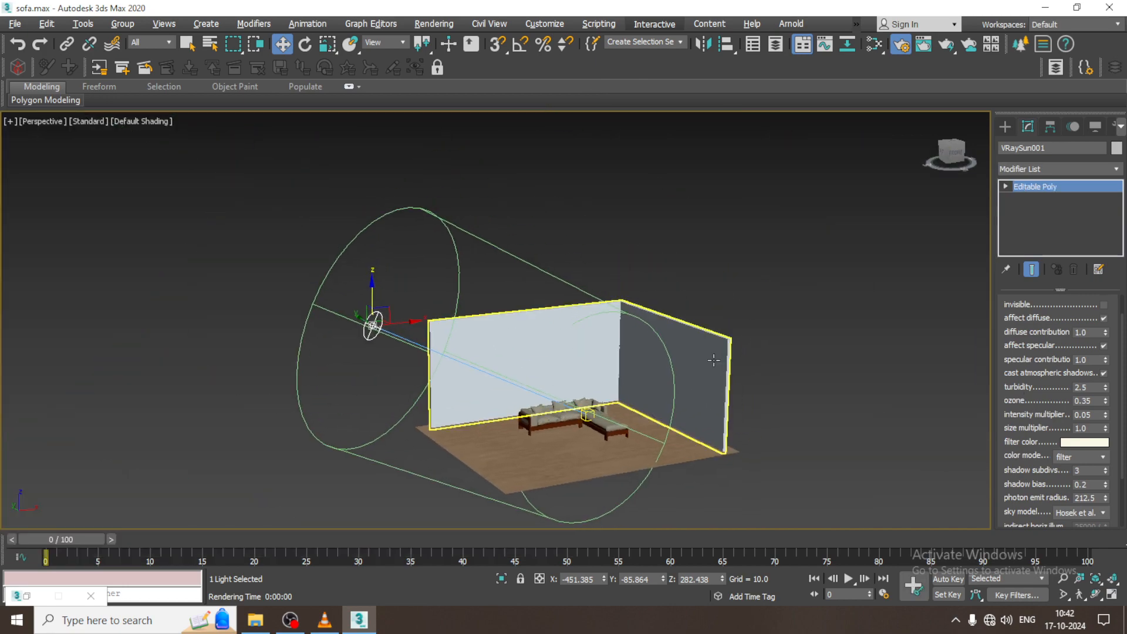
click(714, 359)
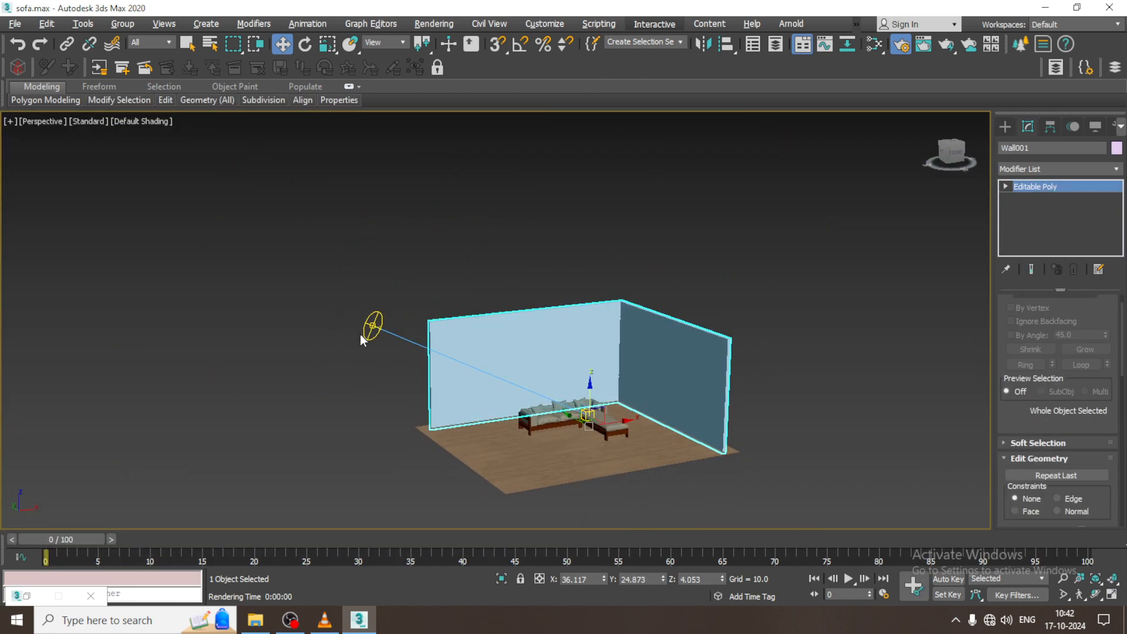
click(372, 323)
drag(404, 325, 851, 176)
Step: Render a close-up test of the sofa with the repositioned sun and close the frame buffer
scroll(609, 395, up, 6)
middle_drag(609, 420, 763, 233)
click(446, 23)
click(450, 45)
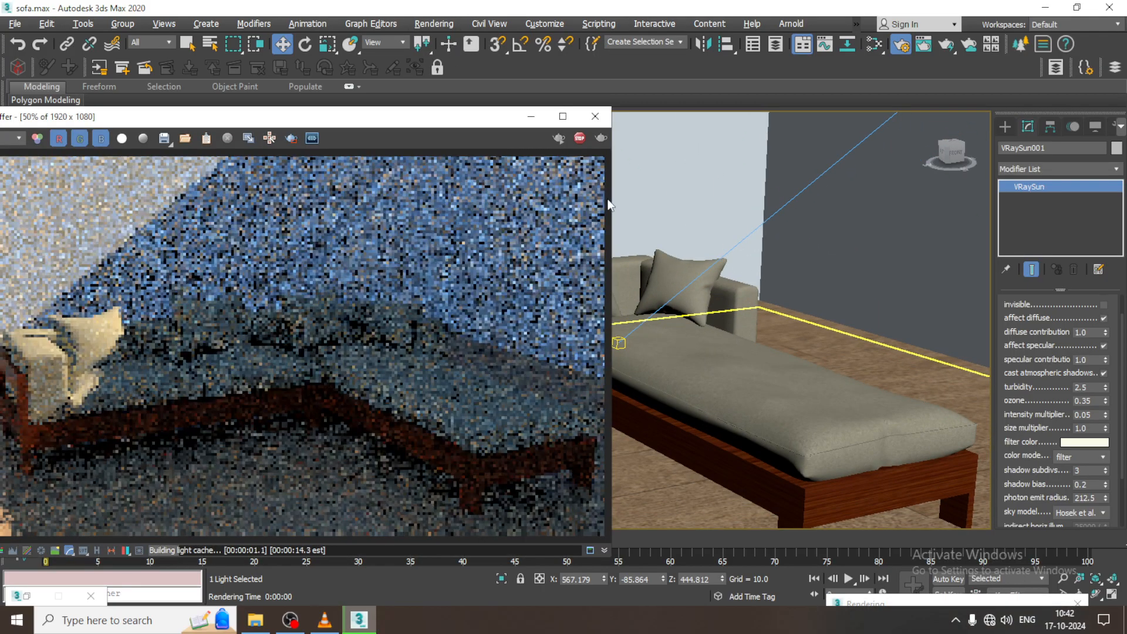
click(602, 120)
Step: Move the side wall's vertices outward along X to about 506, lengthening the back wall, and leave vertex editing
scroll(768, 327, down, 10)
alt+middle_drag(768, 327, 771, 282)
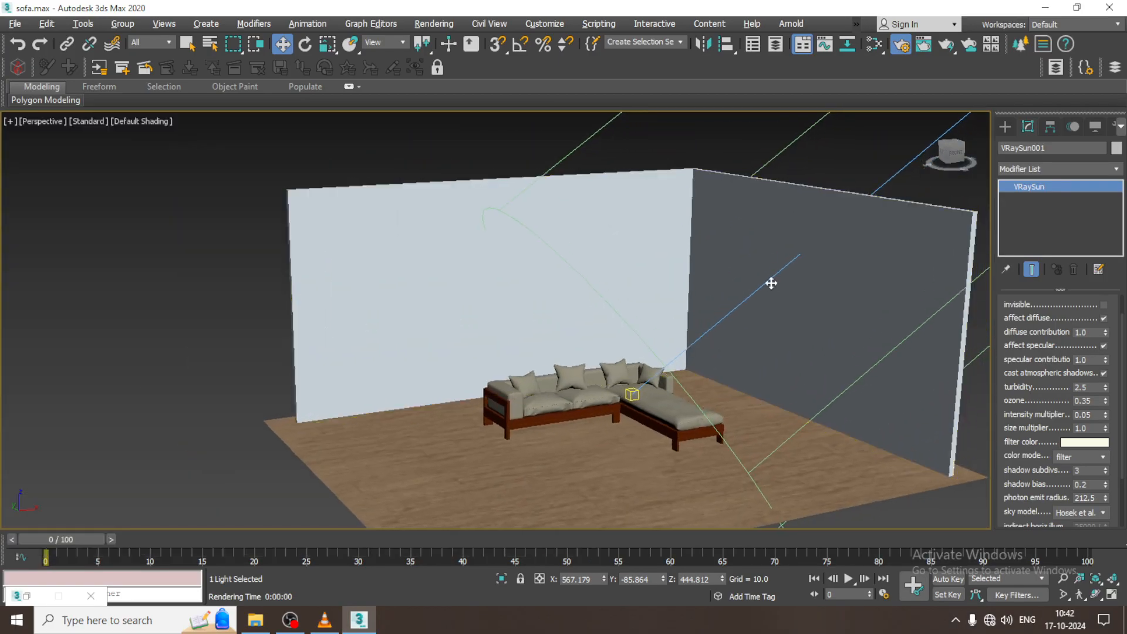
click(868, 317)
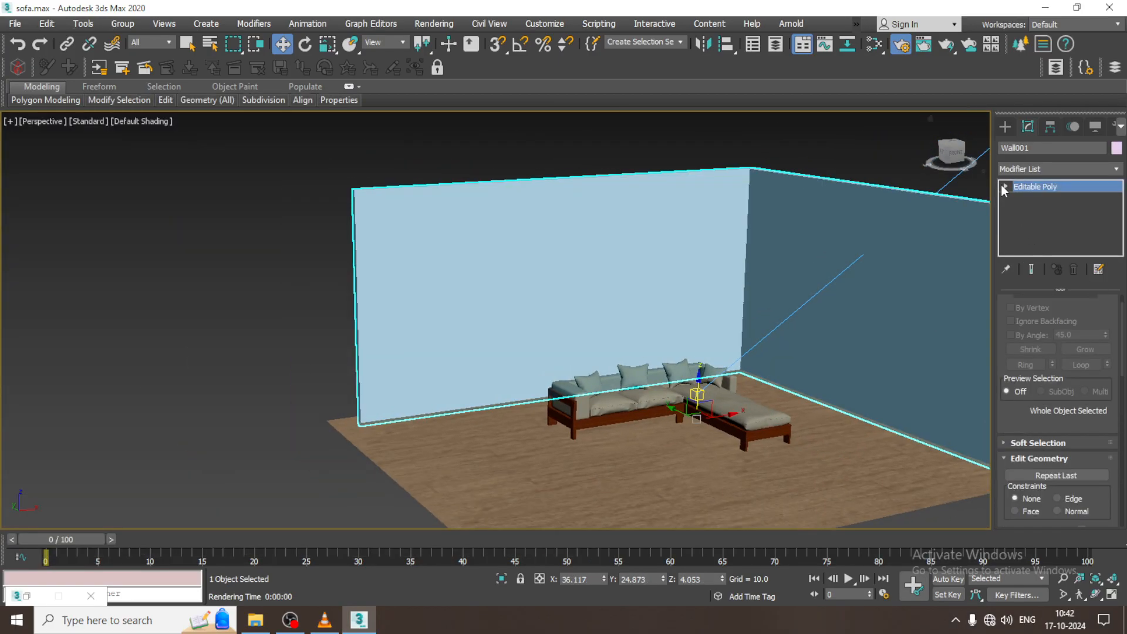
click(1005, 186)
click(1024, 198)
alt+middle_drag(1024, 199, 505, 227)
drag(625, 474, 623, 469)
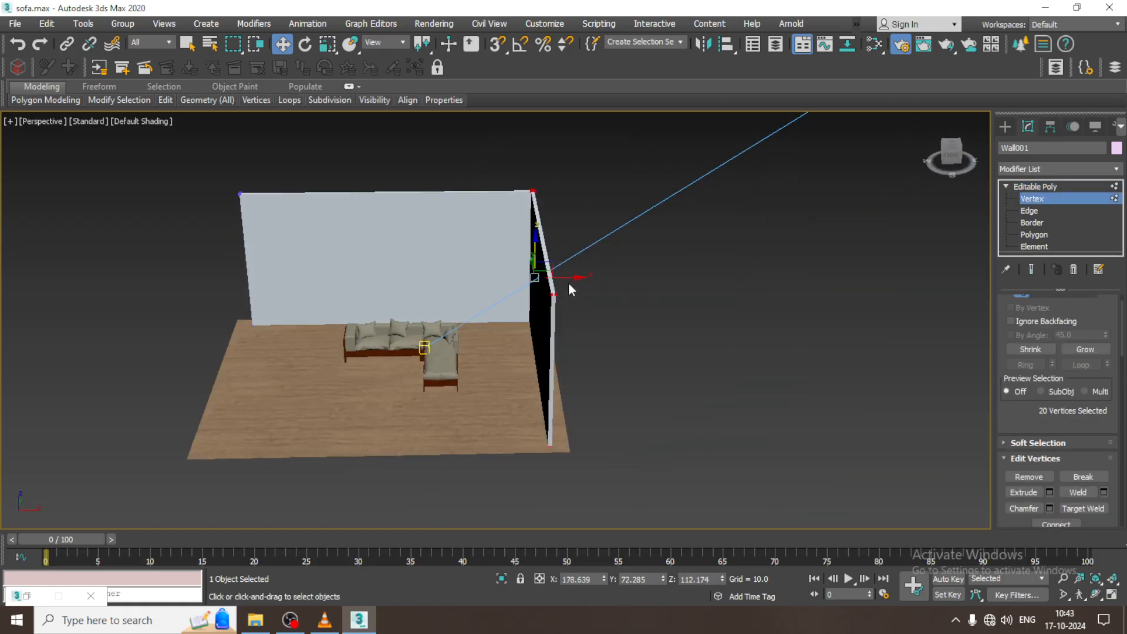
drag(569, 283, 822, 275)
alt+middle_drag(822, 276, 836, 304)
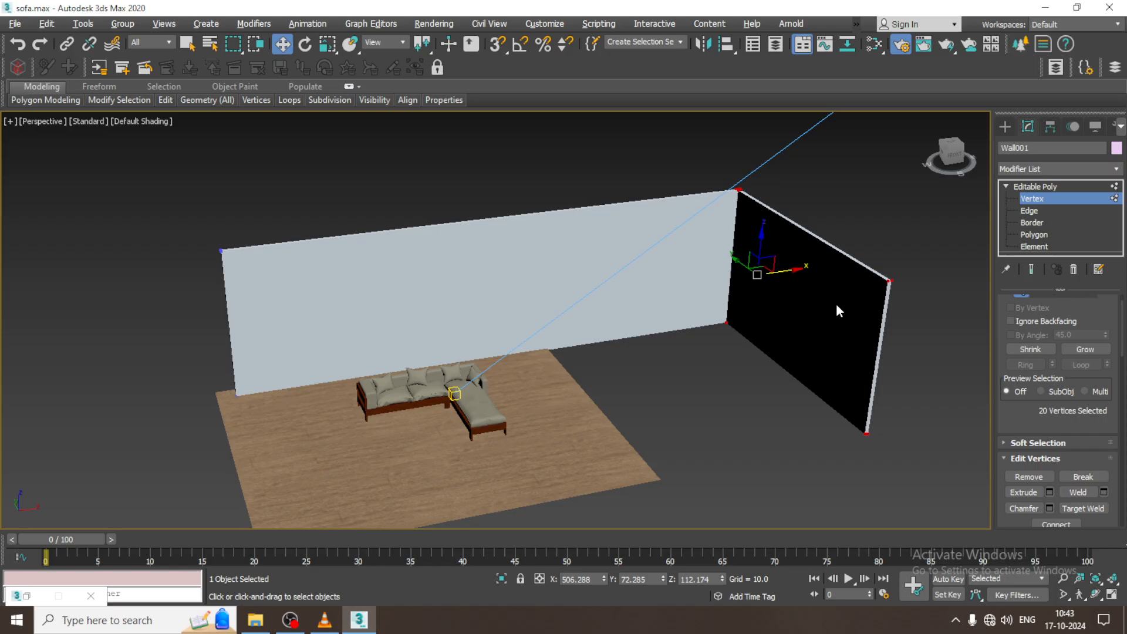
click(1055, 185)
Step: Select the floor plane and scale it up uniformly to about 99.9 percent
middle_drag(617, 373, 609, 424)
click(579, 386)
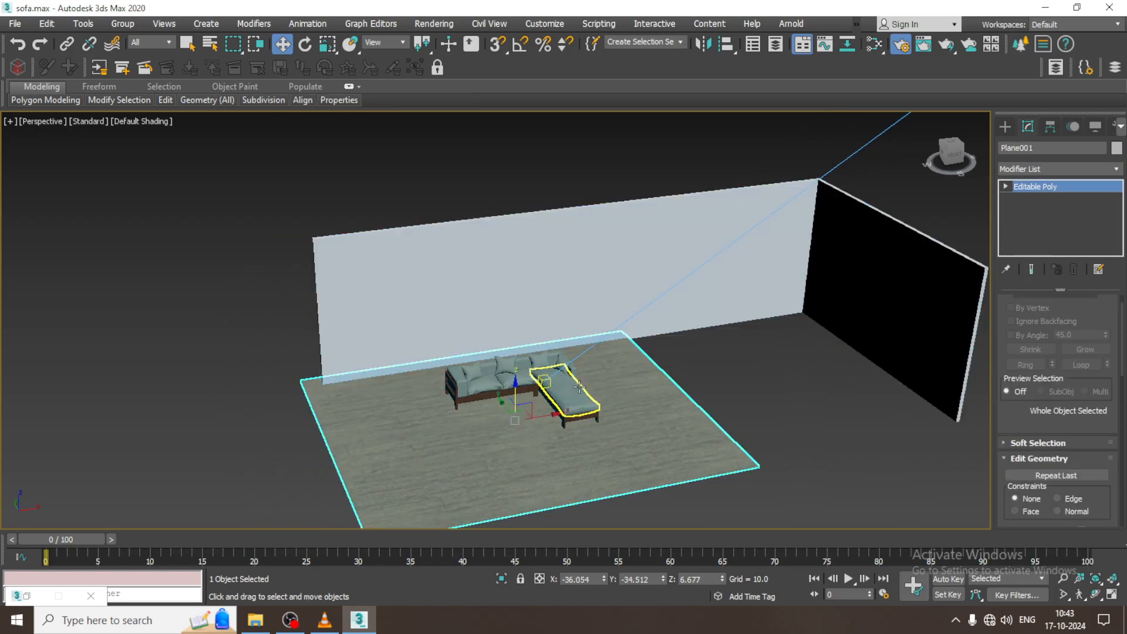
click(581, 399)
click(594, 389)
click(535, 409)
scroll(556, 440, up, 5)
key(r)
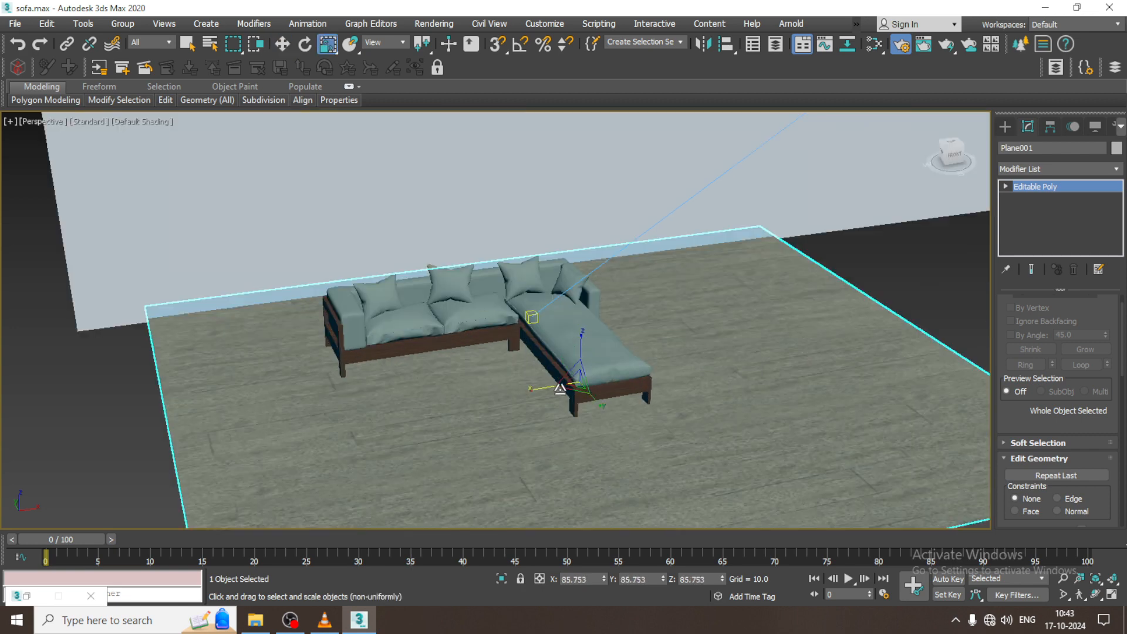
mouse_move(564, 375)
alt+middle_down()
mouse_move(561, 358)
mouse_move(591, 390)
mouse_move(554, 368)
alt+middle_up()
scroll(583, 376, up, 3)
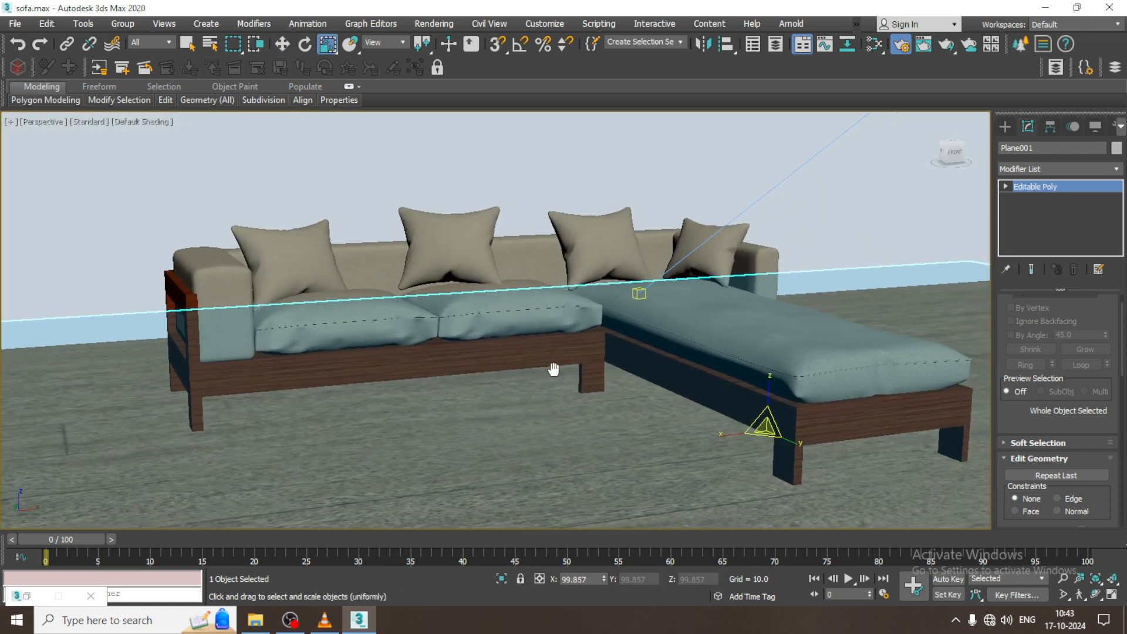
Step: Render a sofa test with the extended wall and enlarged floor, and close the frame buffer
scroll(553, 367, up, 2)
click(435, 24)
click(448, 45)
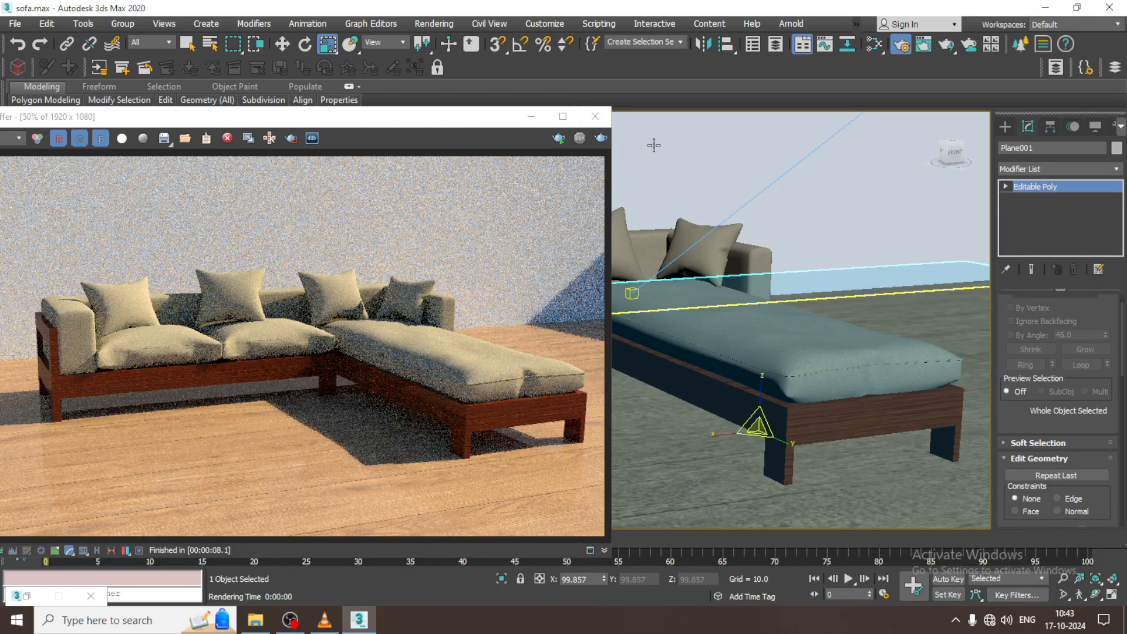
click(595, 116)
Step: Select the V-Ray sun and set its shadow subdivs to 5, turbidity to 2.0 and ozone to 0.7
click(762, 190)
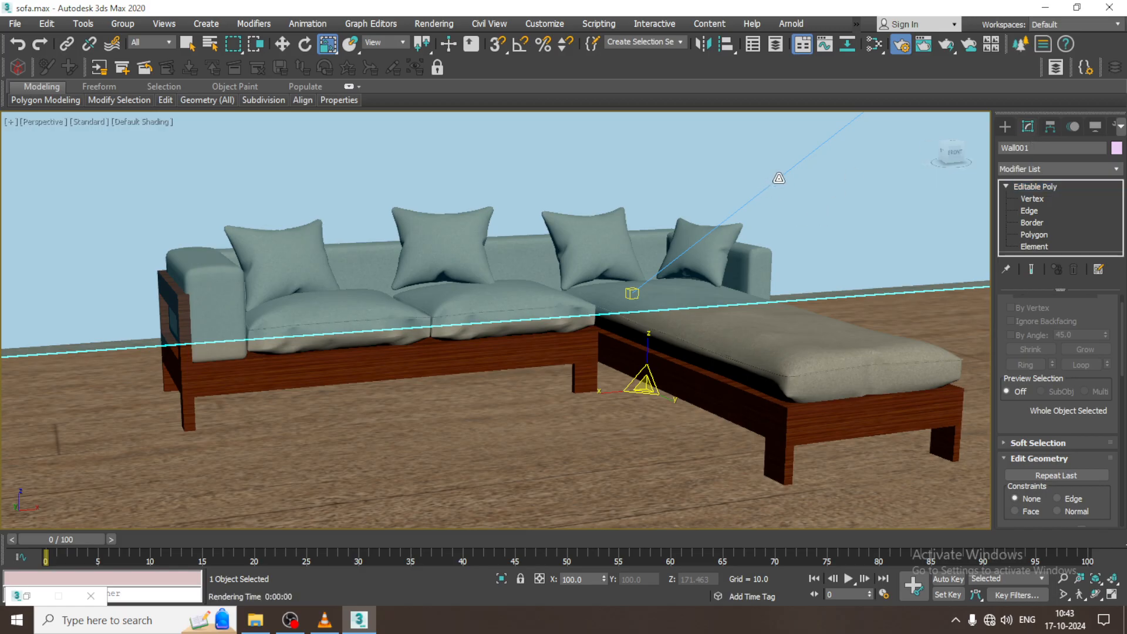
key(w)
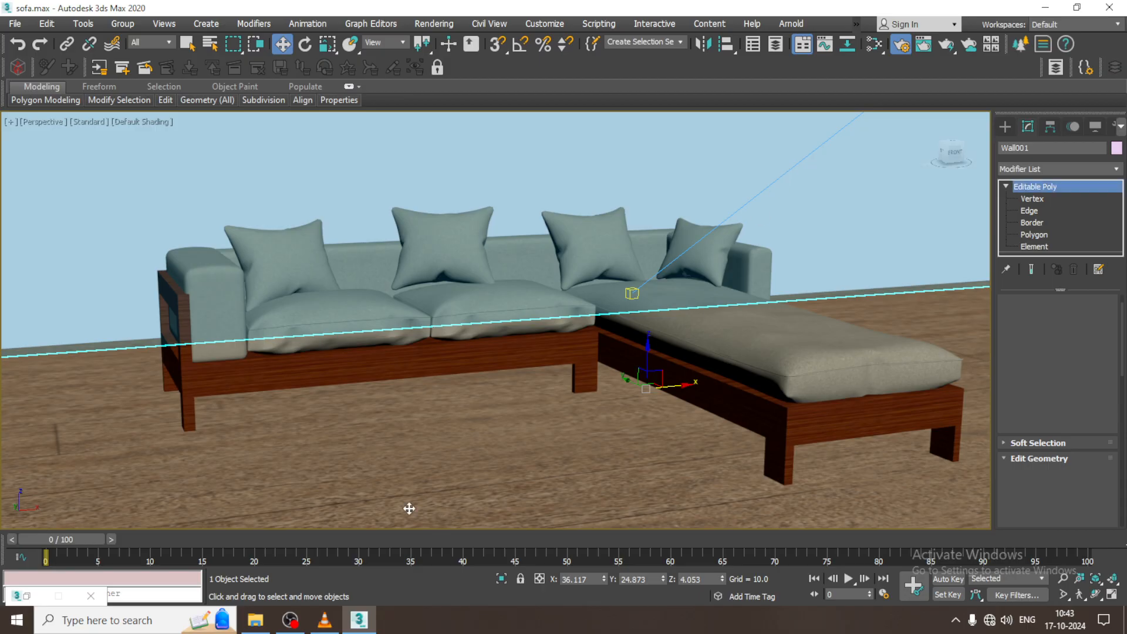
key(alt+w)
click(360, 436)
scroll(267, 451, down, 4)
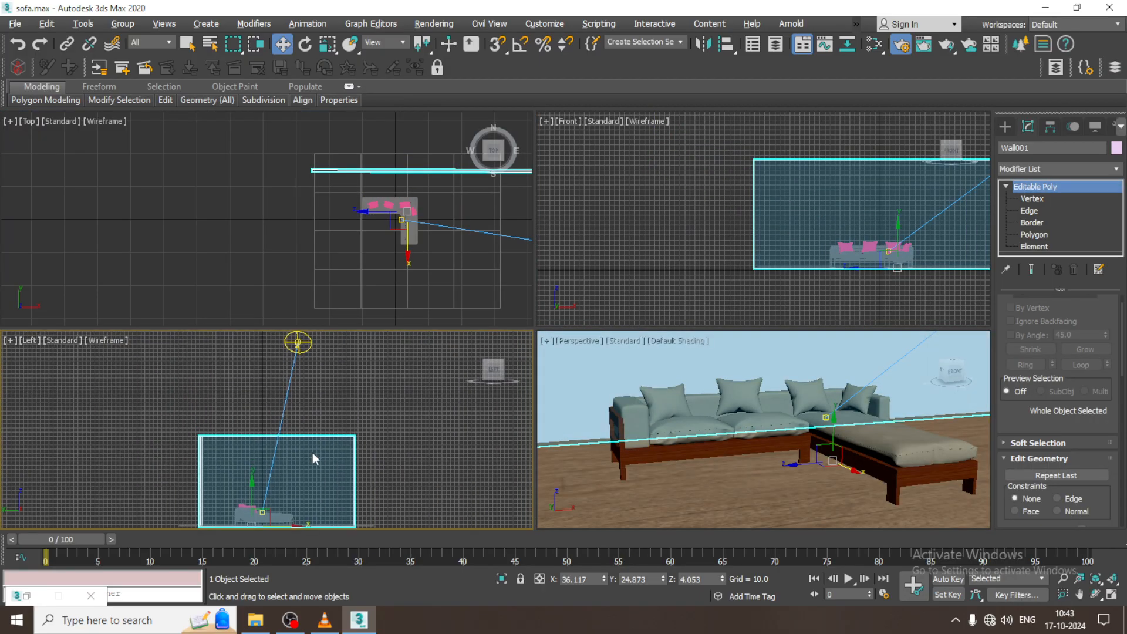
click(297, 342)
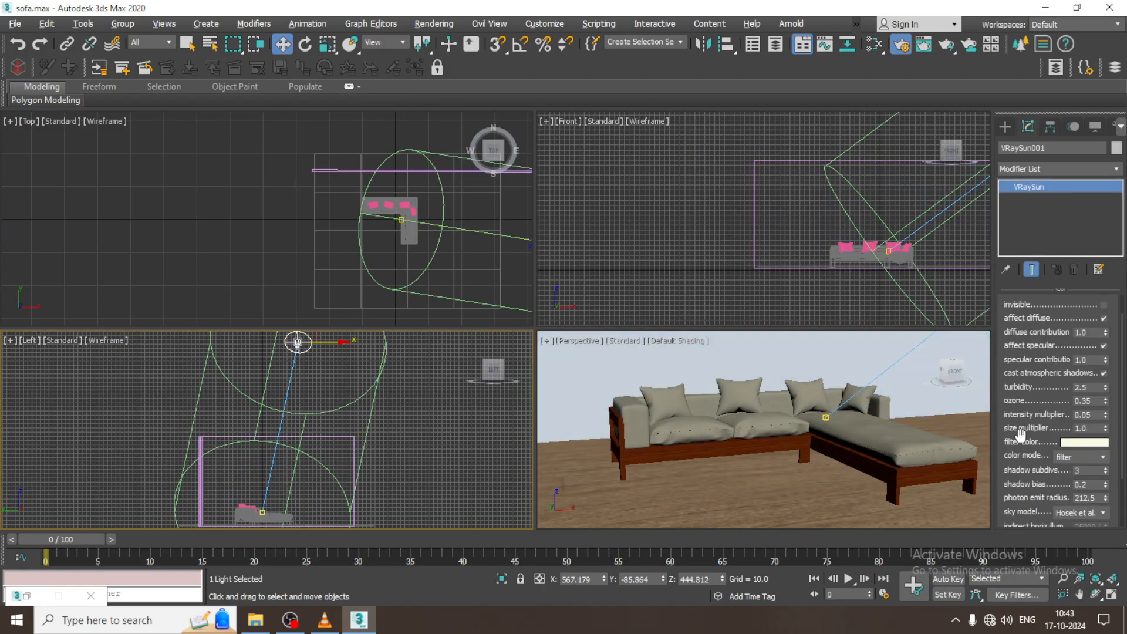
key(alt+w)
key(alt+w)
middle_click(857, 462)
key(alt+w)
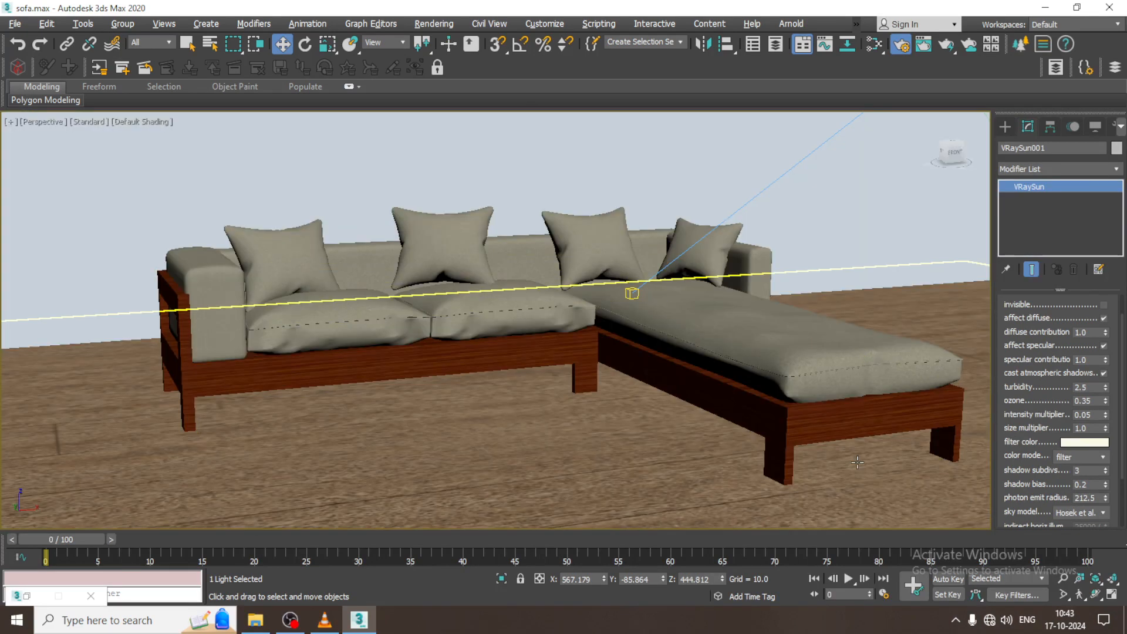
click(1090, 472)
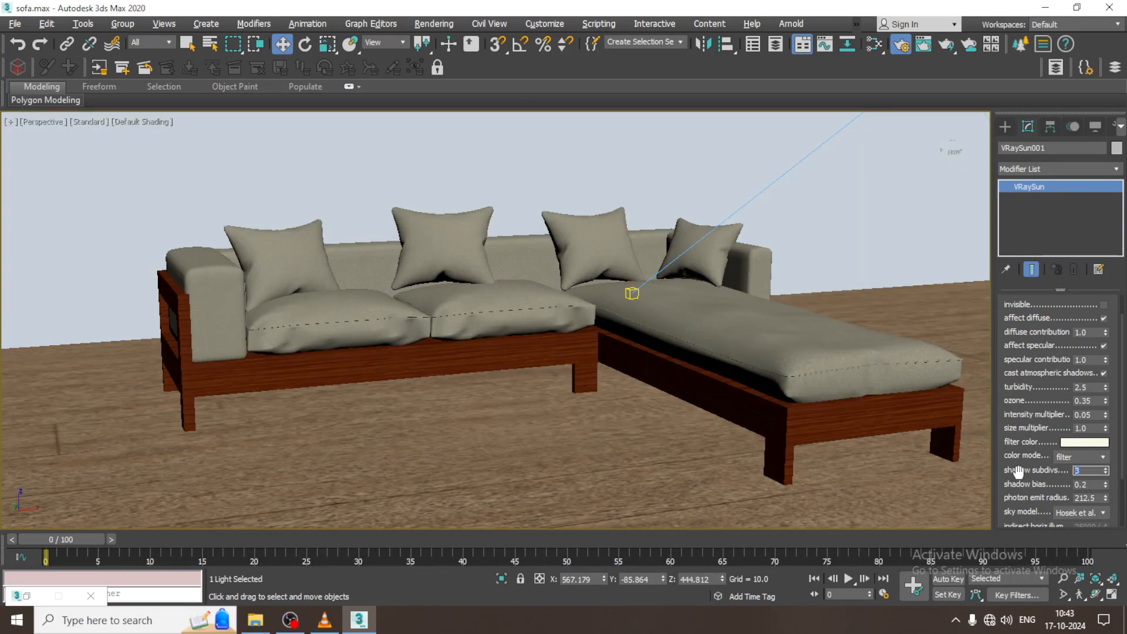
text(5)
click(1082, 387)
key(Tab)
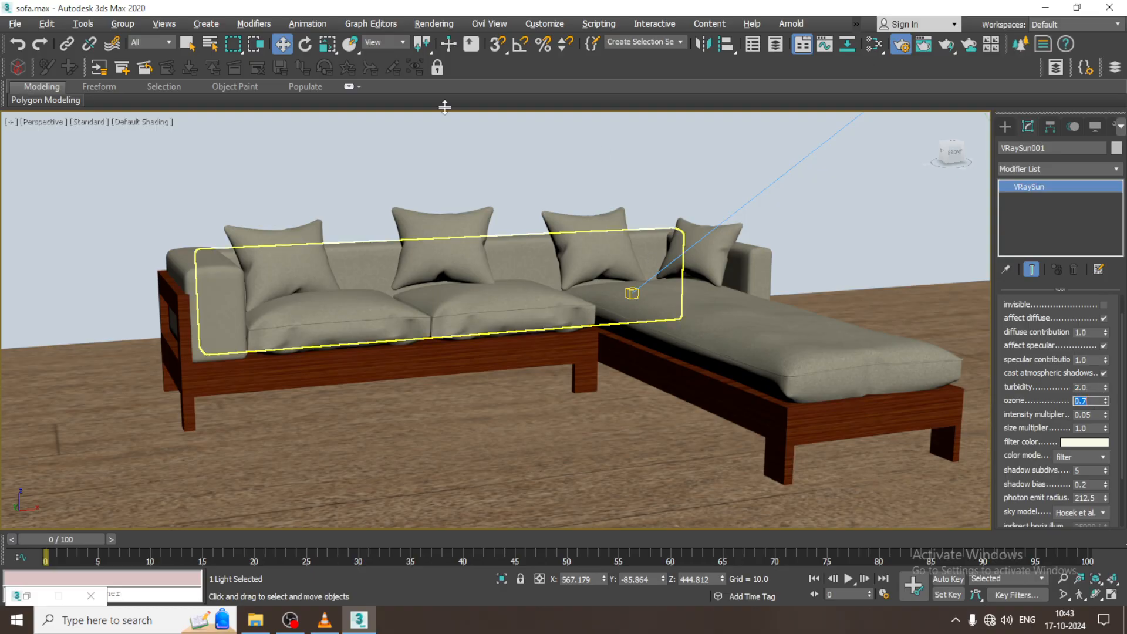
Step: Render a test with the new sun settings, stop it partway and close the frame buffer
click(434, 24)
click(453, 47)
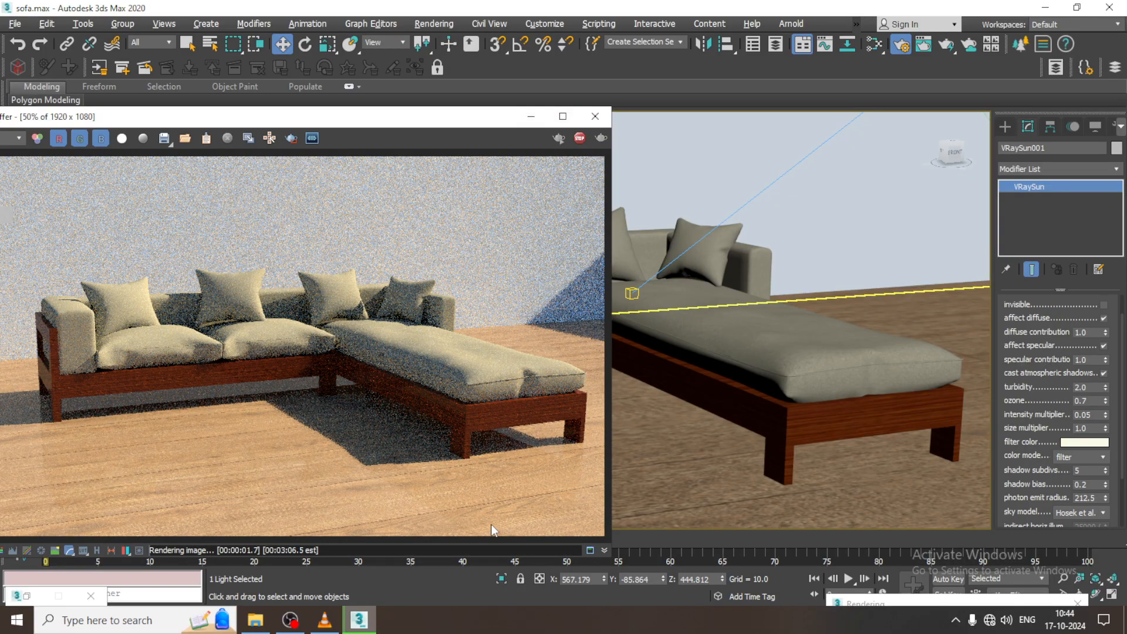
click(291, 622)
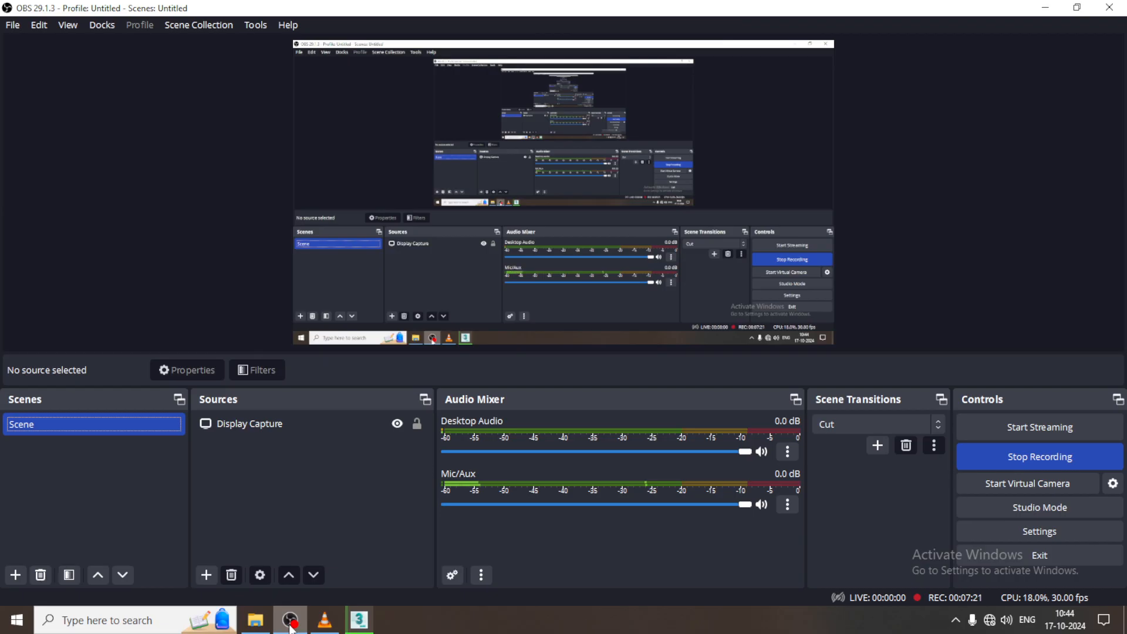
click(291, 622)
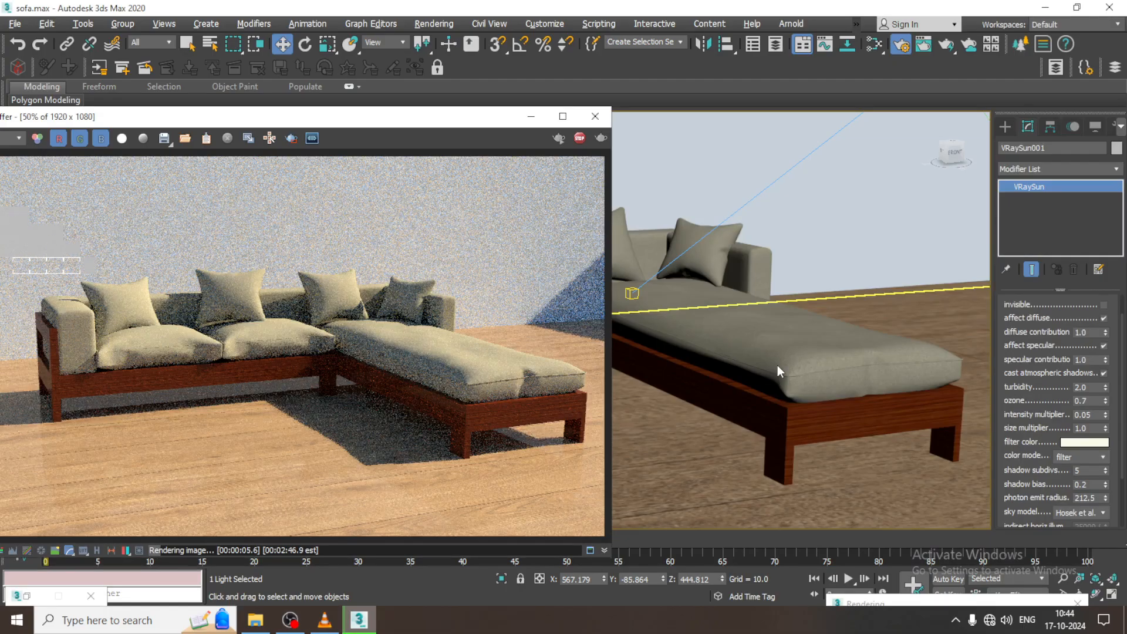
key(Escape)
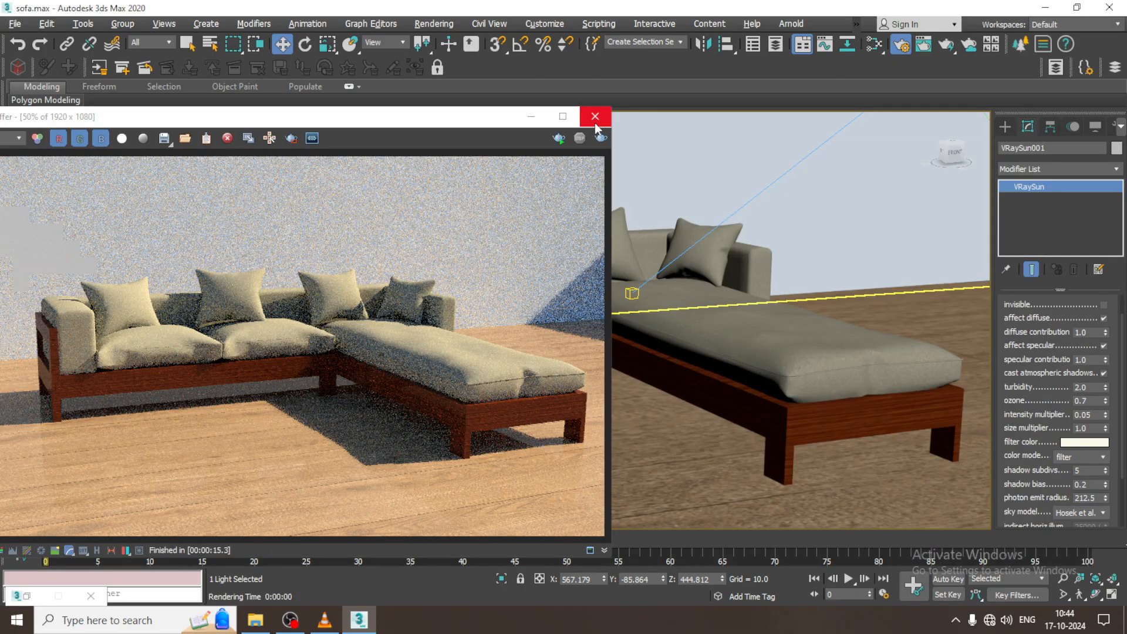
click(596, 117)
Step: Set the primary global illumination engine to Irradiance map in the render setup
click(449, 23)
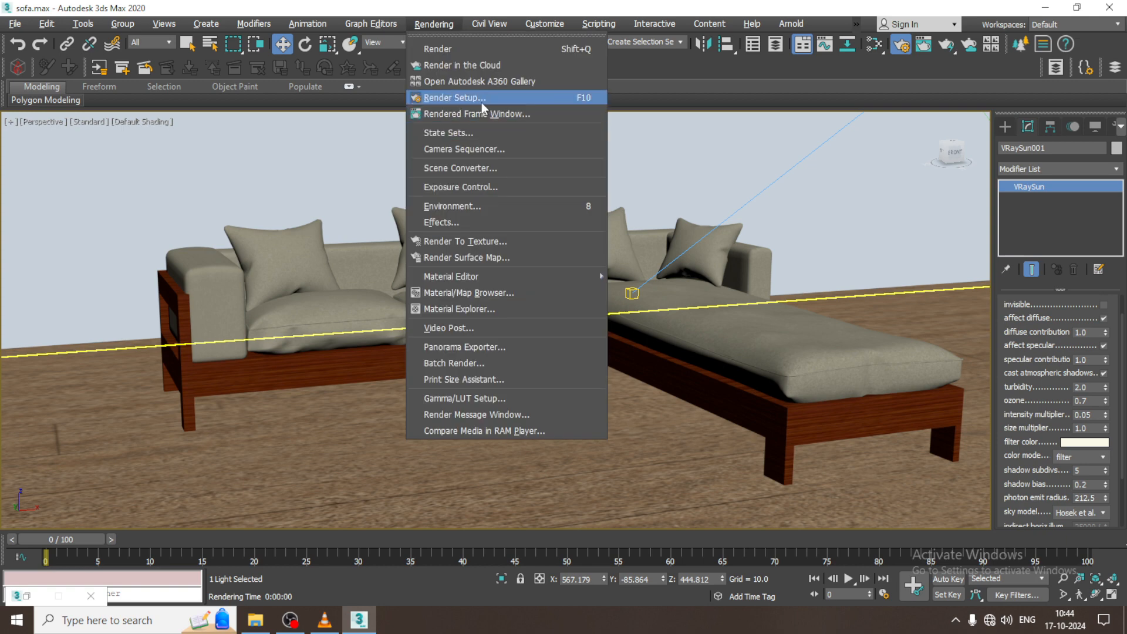
click(482, 103)
click(435, 24)
click(467, 98)
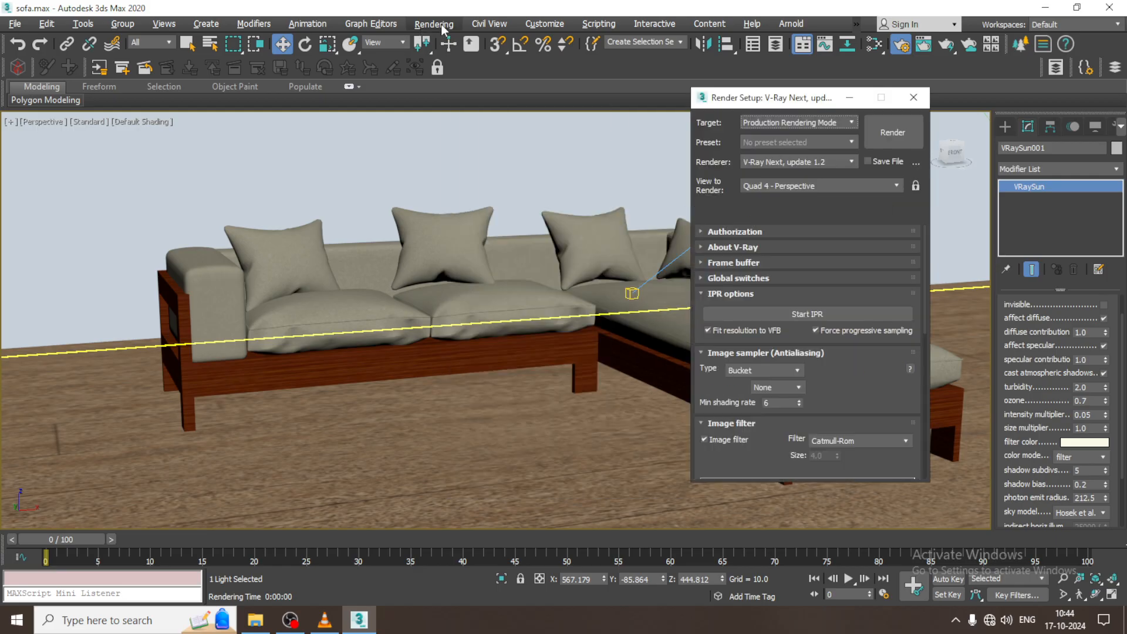
click(773, 213)
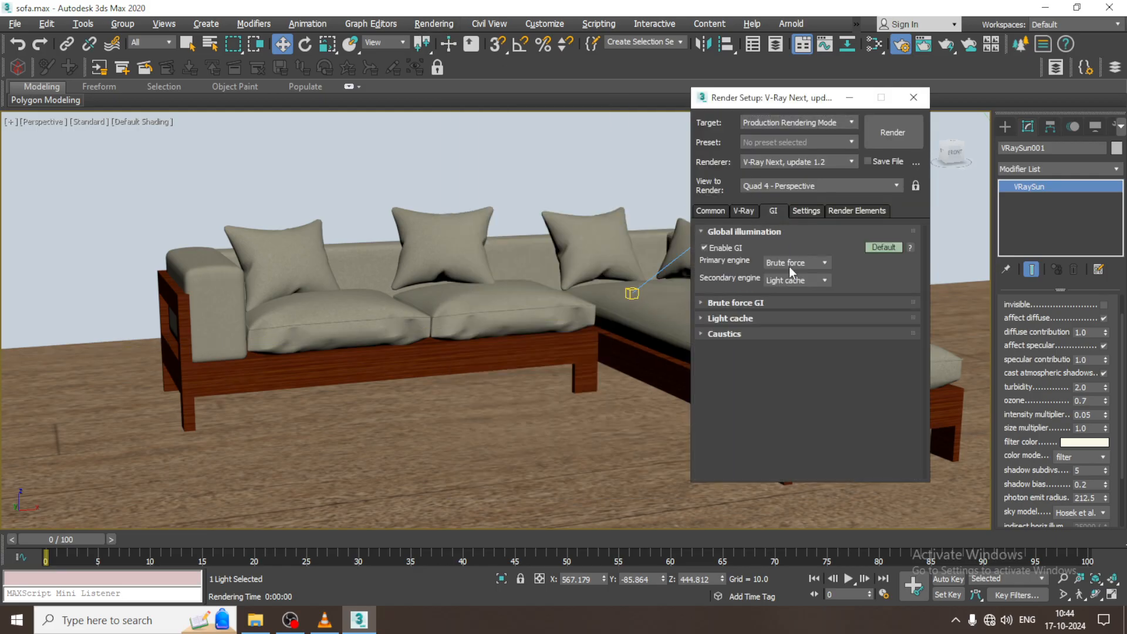
click(790, 263)
click(789, 276)
click(763, 301)
Step: Set the irradiance map to 180 subdivs and 60 interpolation samples
click(878, 336)
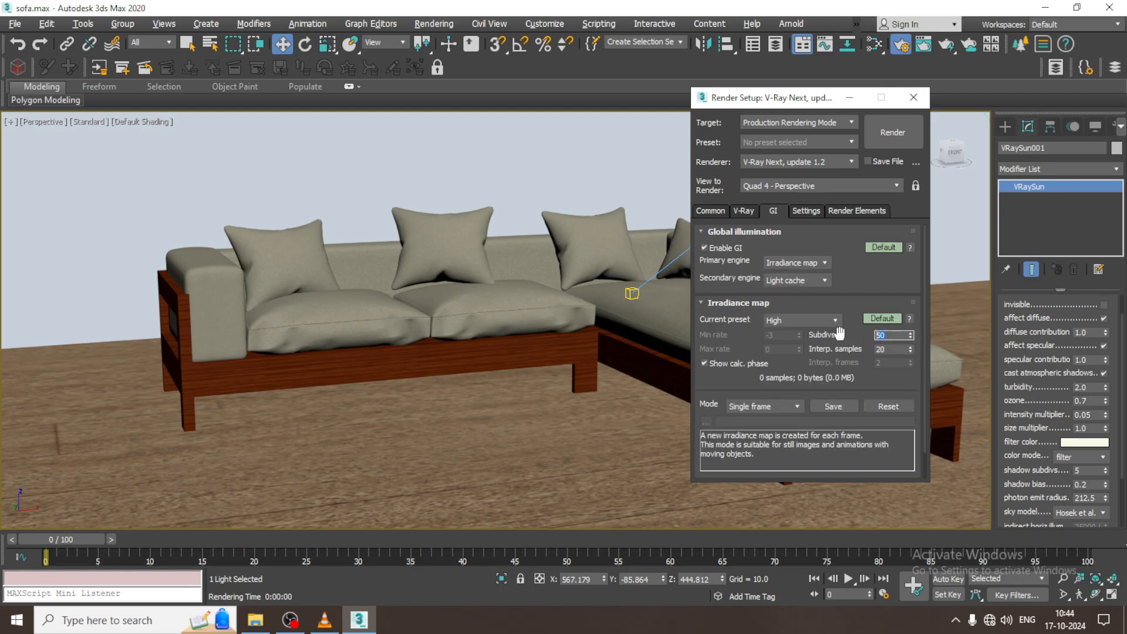
text(180)
key(Tab)
Step: Switch the global illumination settings to advanced mode and start the production render of the perspective view
click(884, 247)
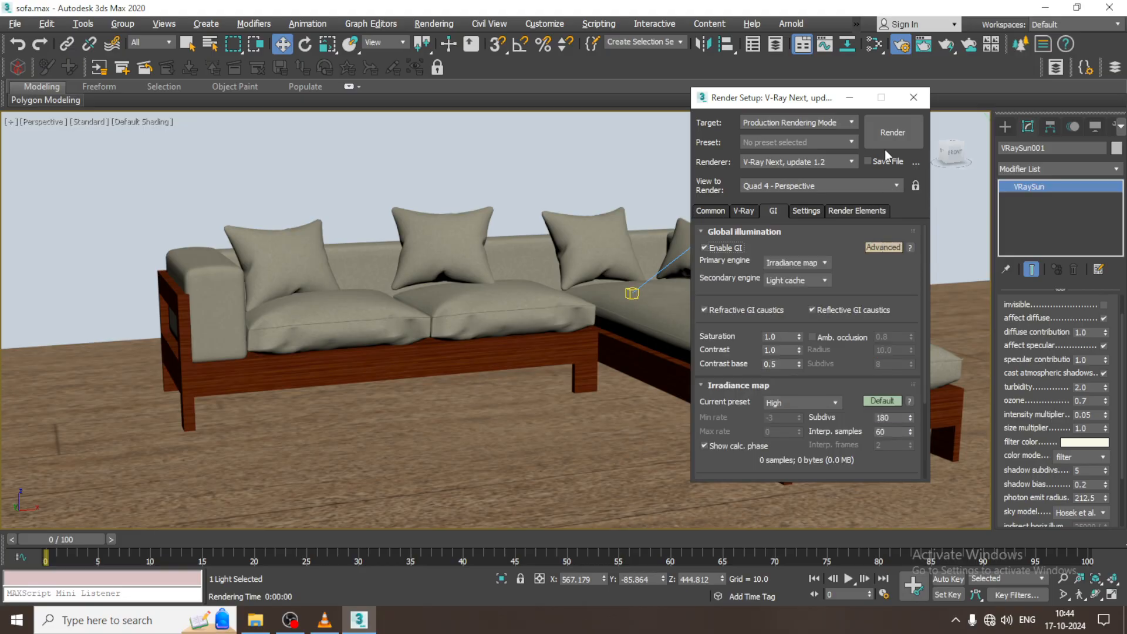
click(894, 131)
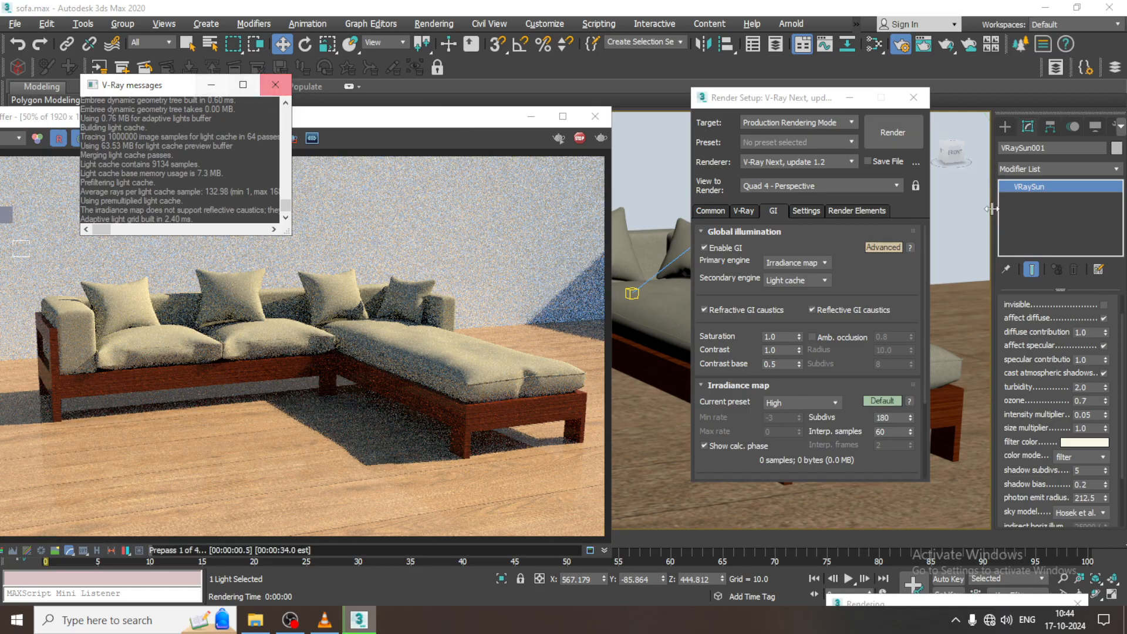
click(481, 302)
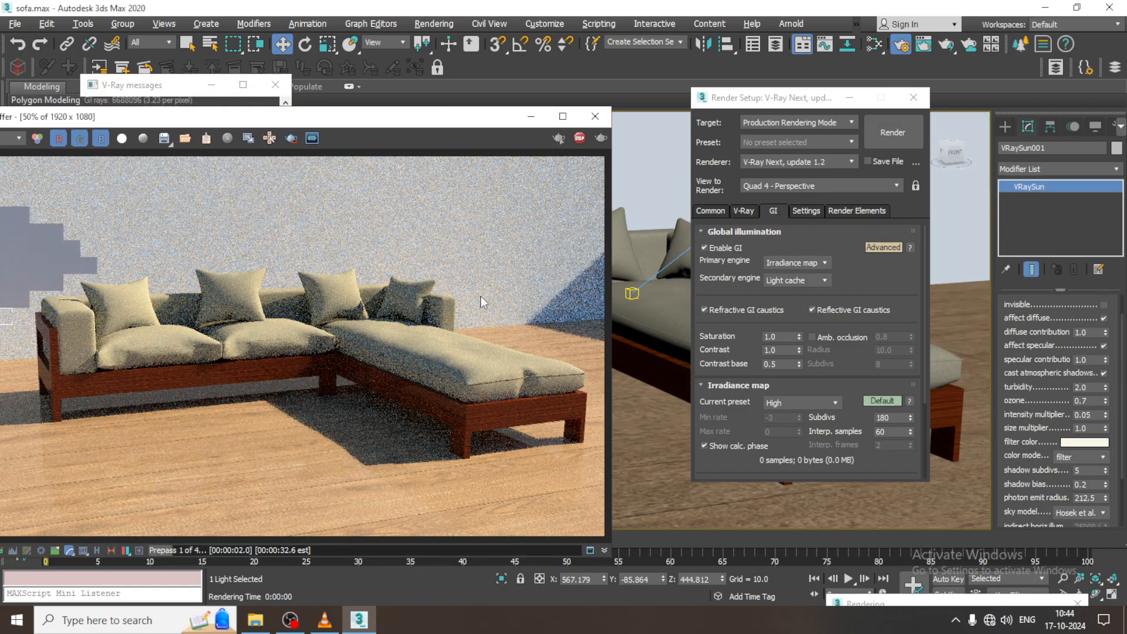
Step: Set the V-Ray color mapping type to Exponential and render the perspective view again
click(744, 210)
drag(753, 439, 760, 312)
scroll(769, 340, down, 4)
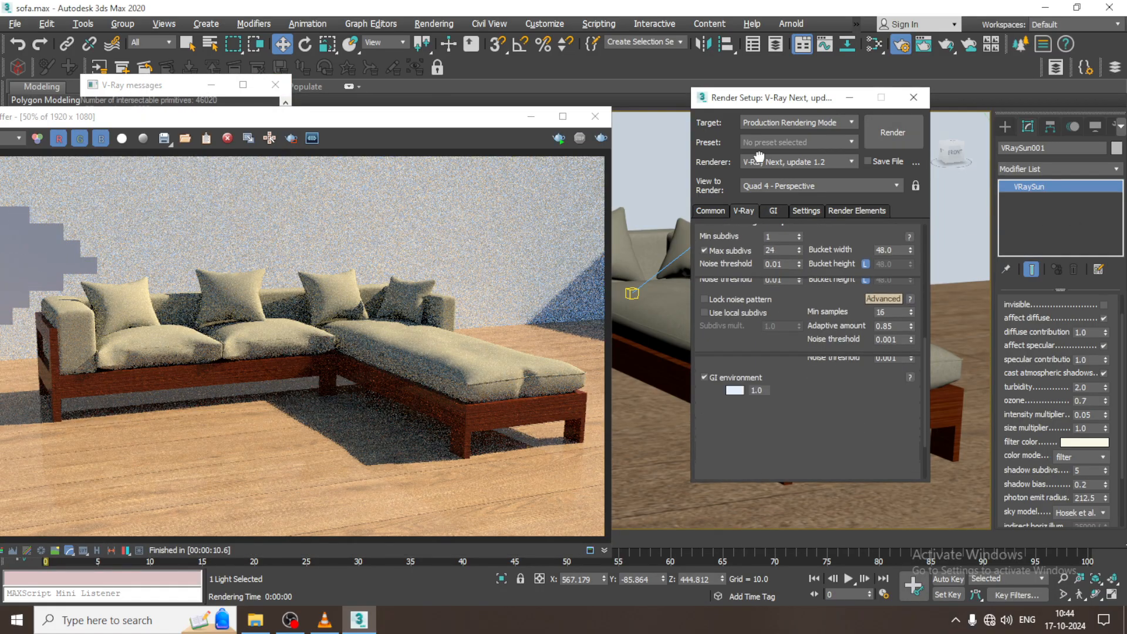
scroll(782, 371, down, 3)
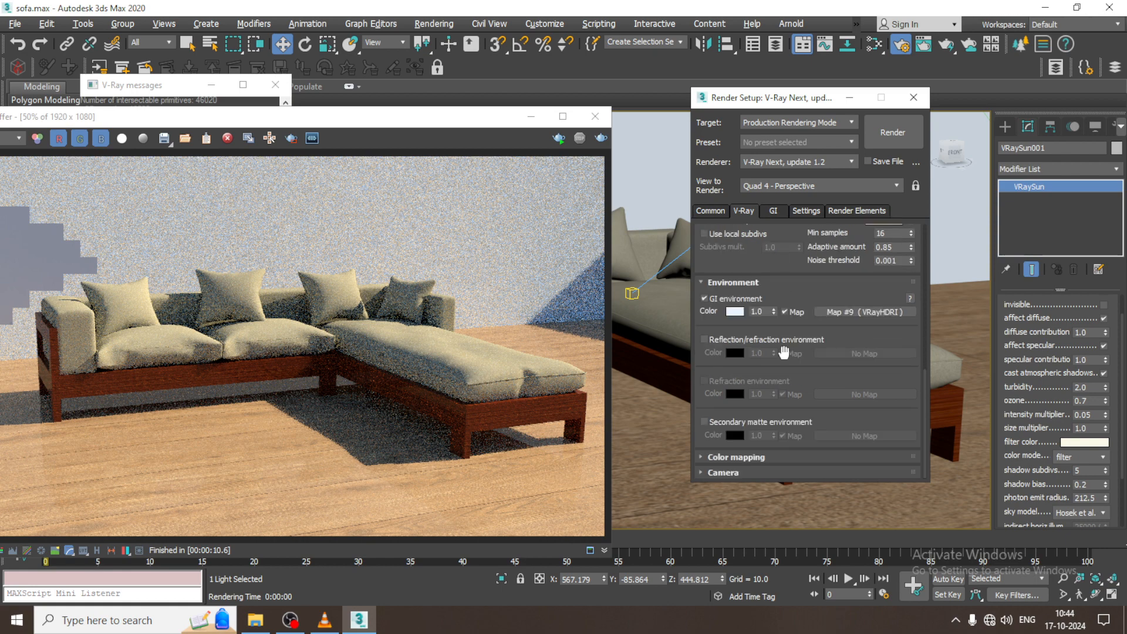
click(743, 460)
click(763, 428)
click(754, 449)
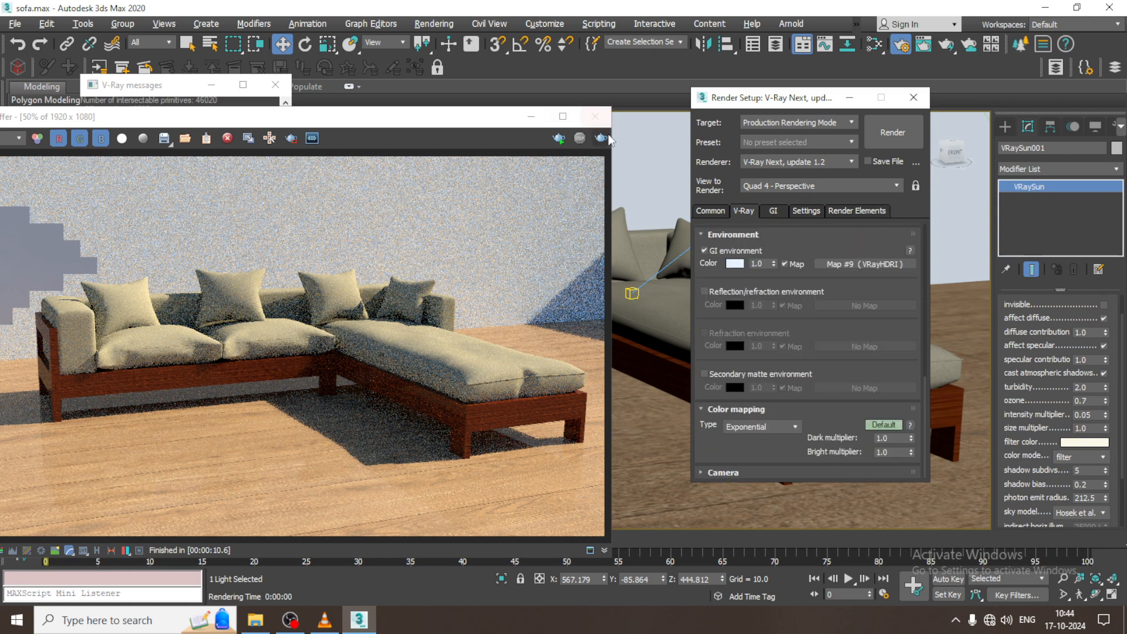
click(601, 139)
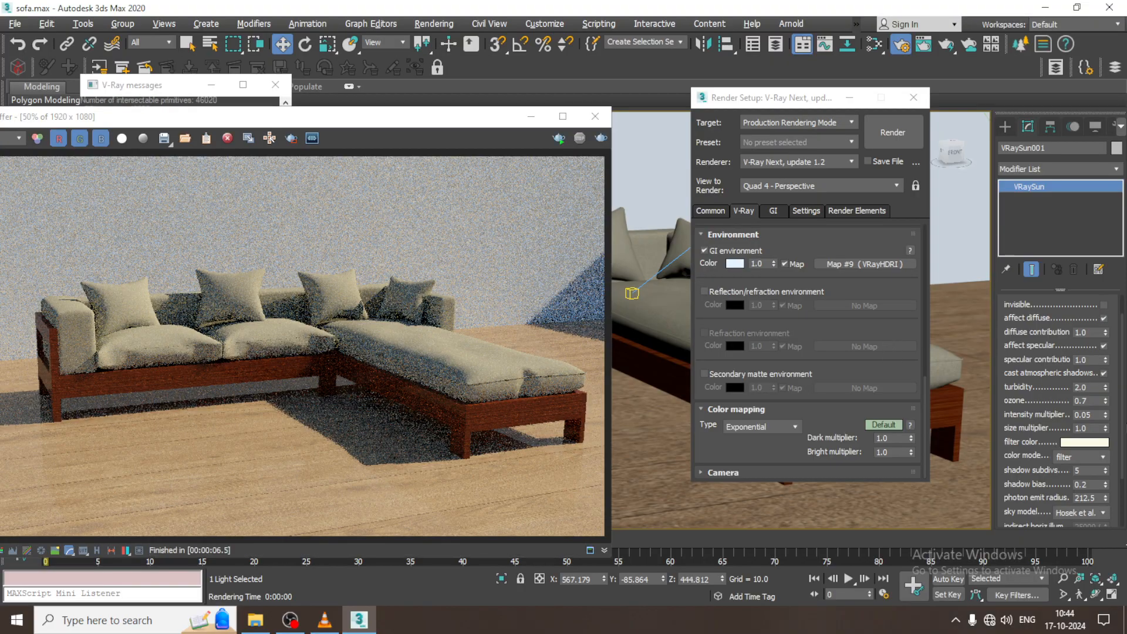
Step: Change the sun's filter color to a warmer, slightly more saturated light peach
click(1085, 442)
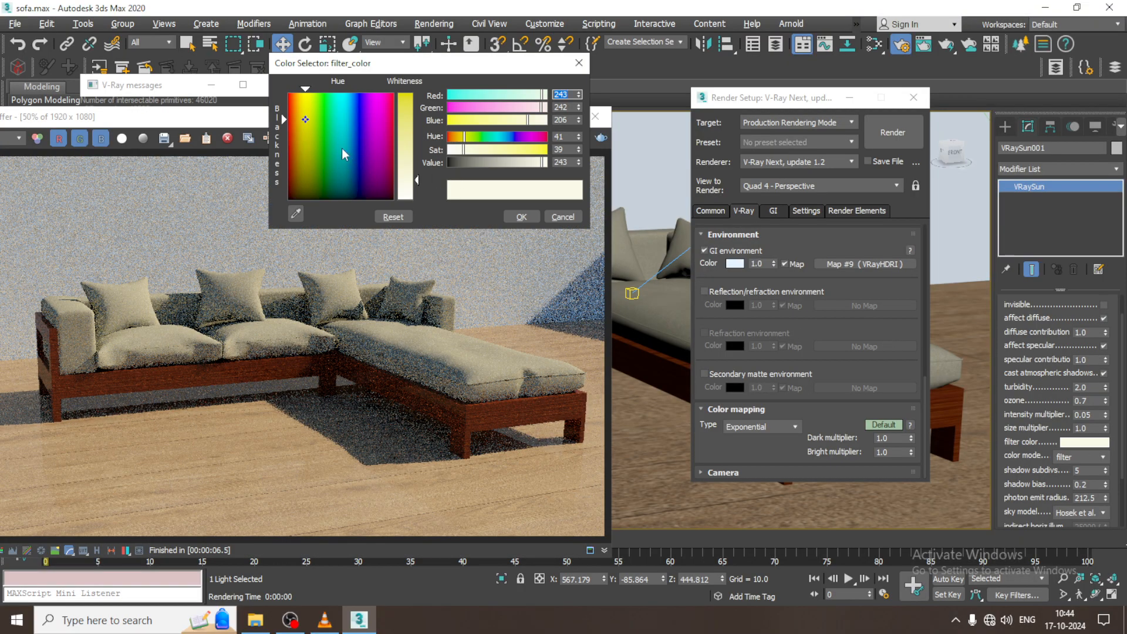
drag(299, 120, 299, 118)
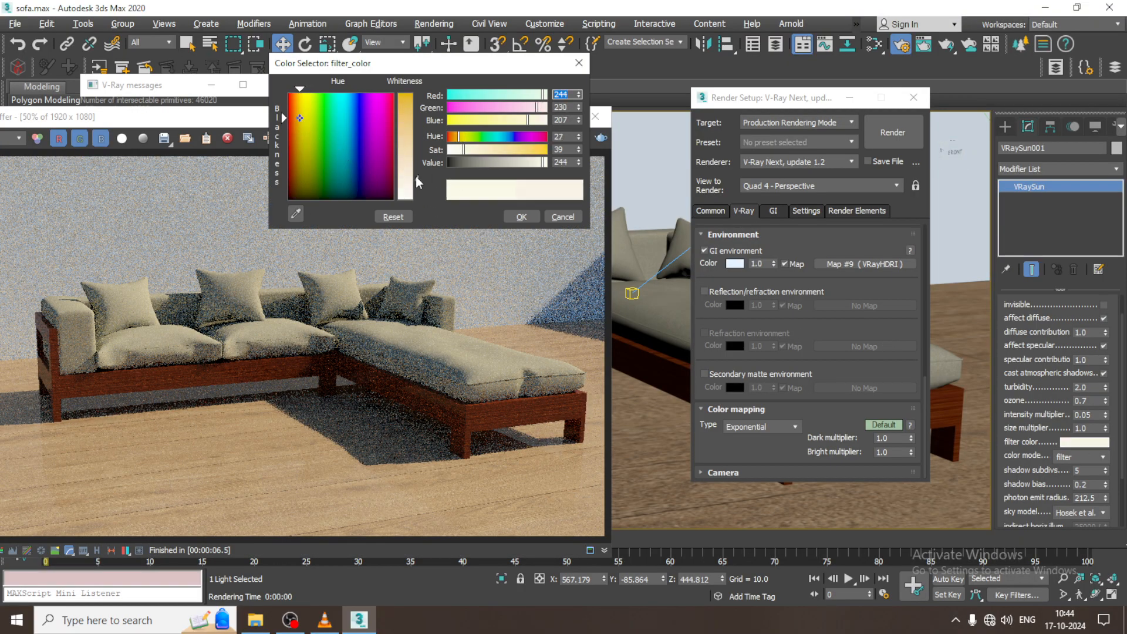
drag(417, 179, 417, 162)
click(521, 217)
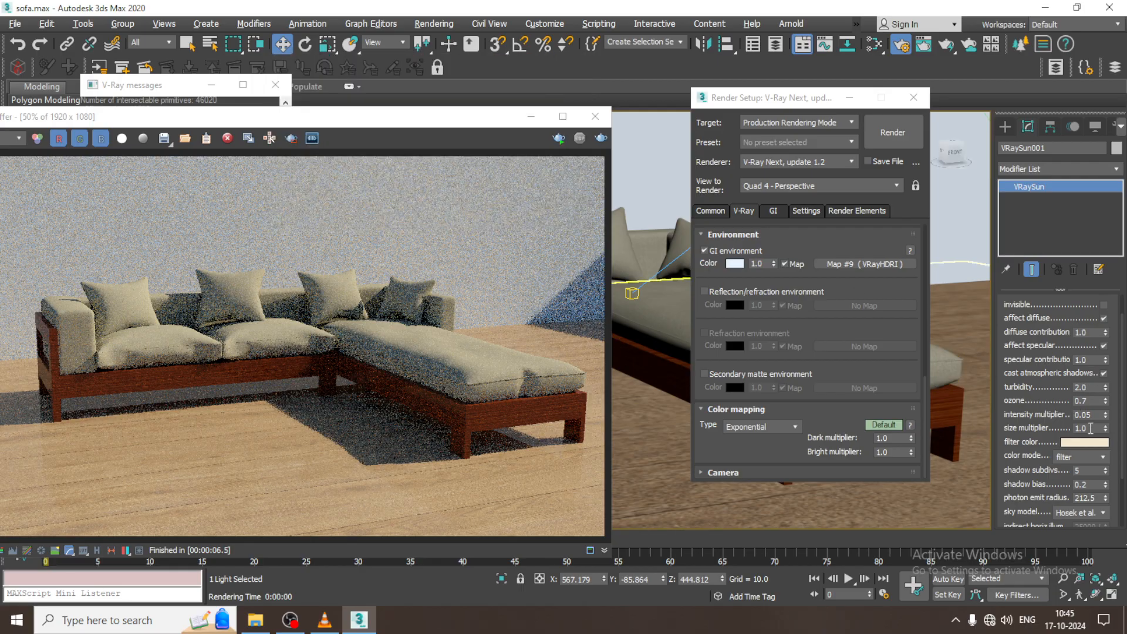
Step: Set the sun's intensity multiplier to 0.1 and render a test
drag(1093, 415, 1008, 405)
click(600, 139)
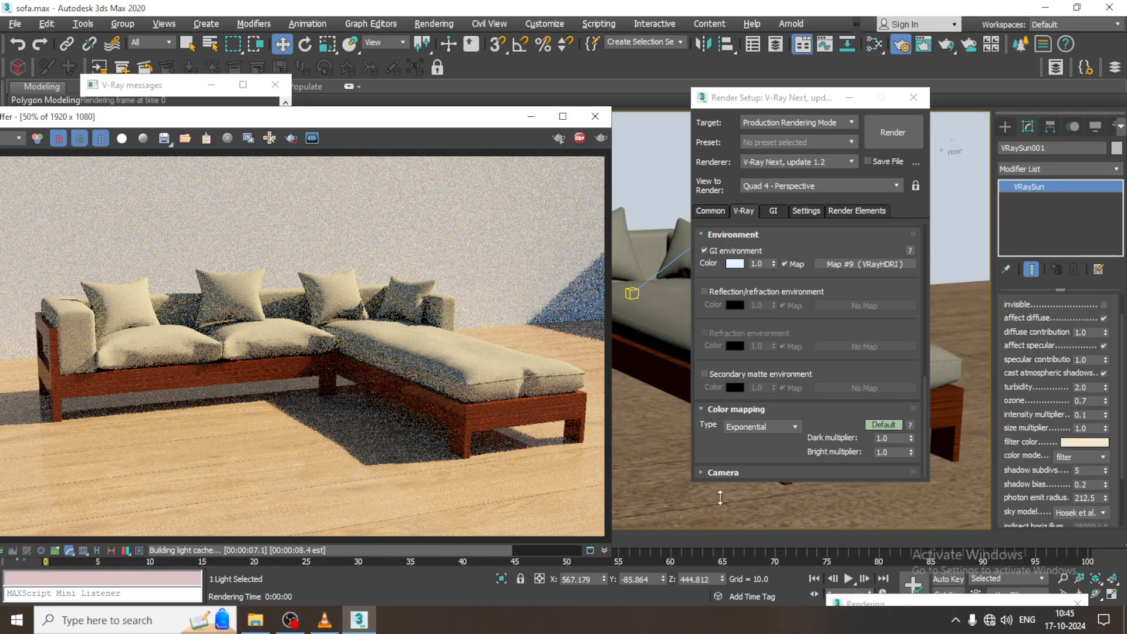
Step: Lighten the reflection color of the floor plane's V-Ray material to light grey and close the material editor
click(737, 506)
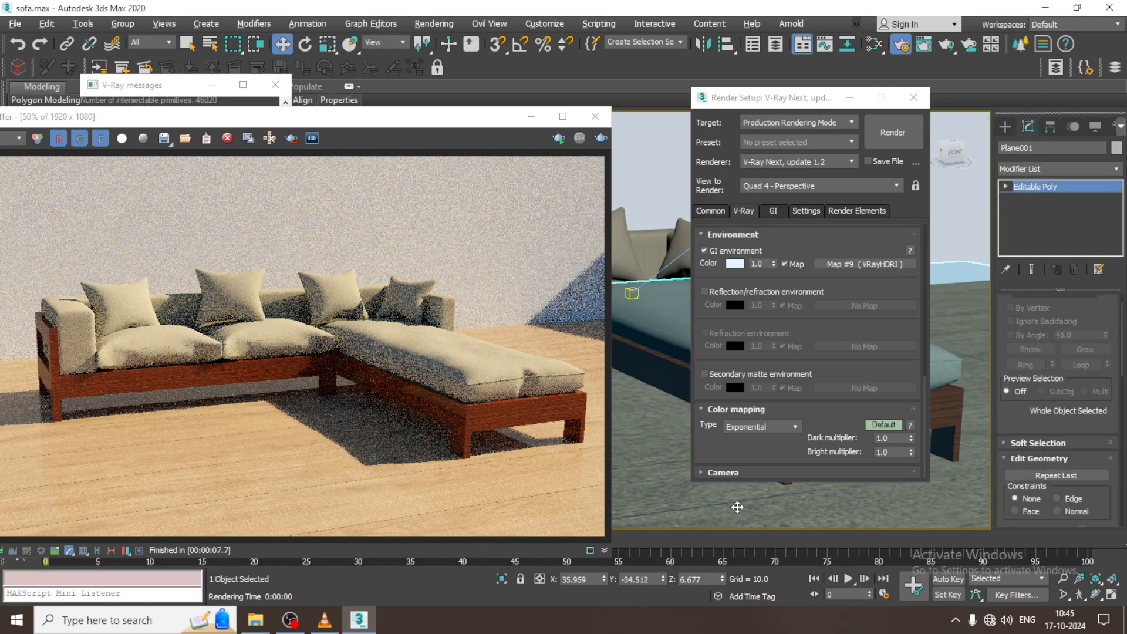
key(m)
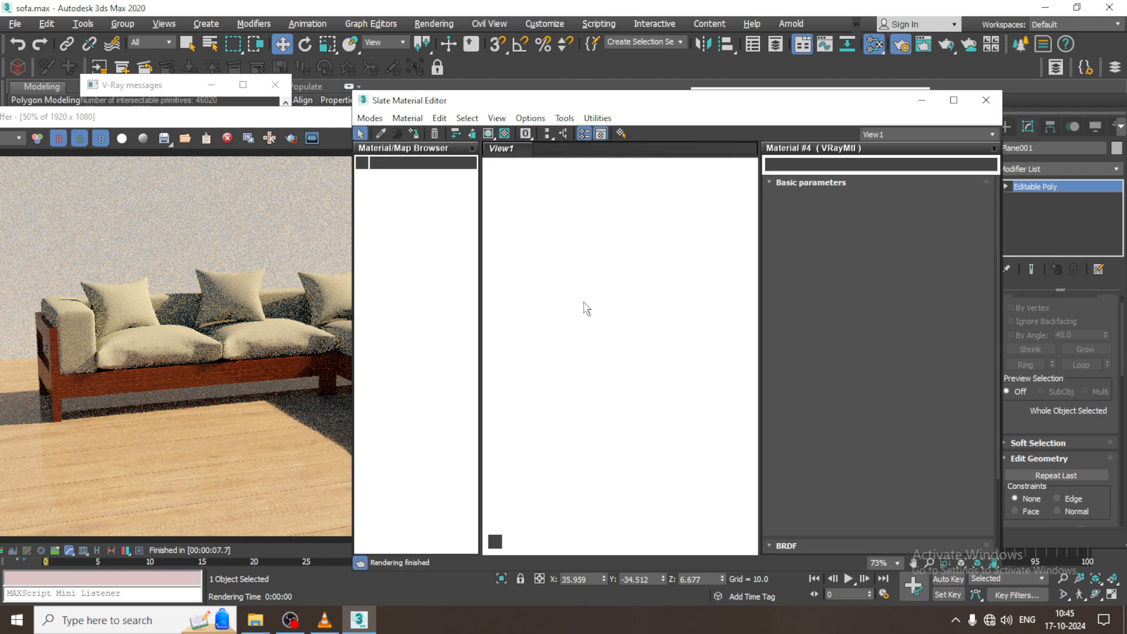
middle_drag(652, 297, 645, 420)
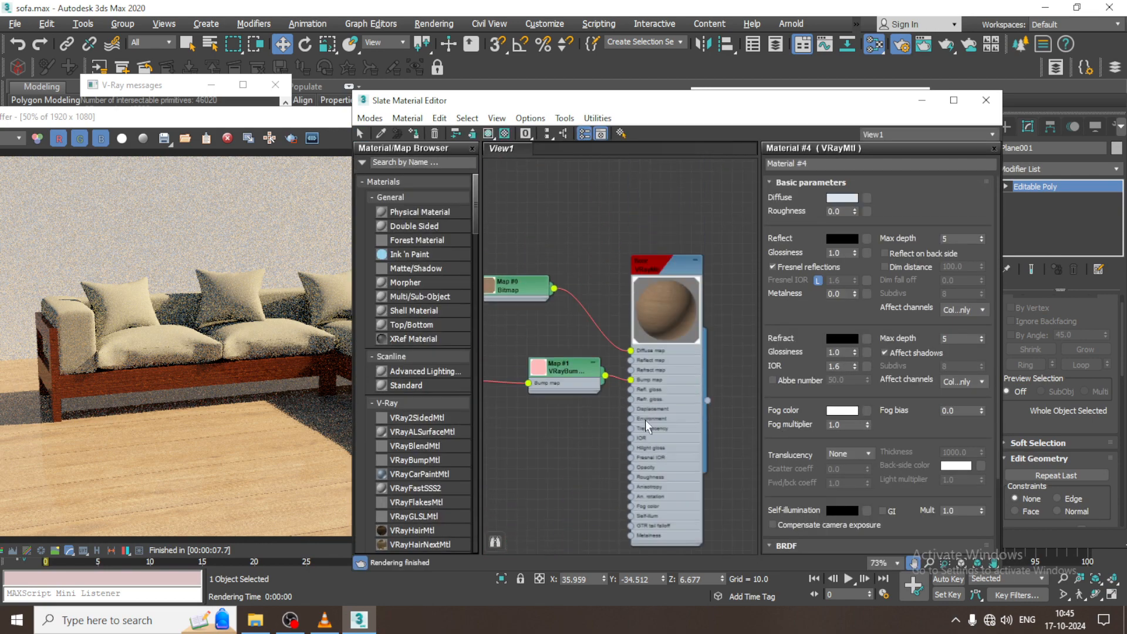
double_click(664, 259)
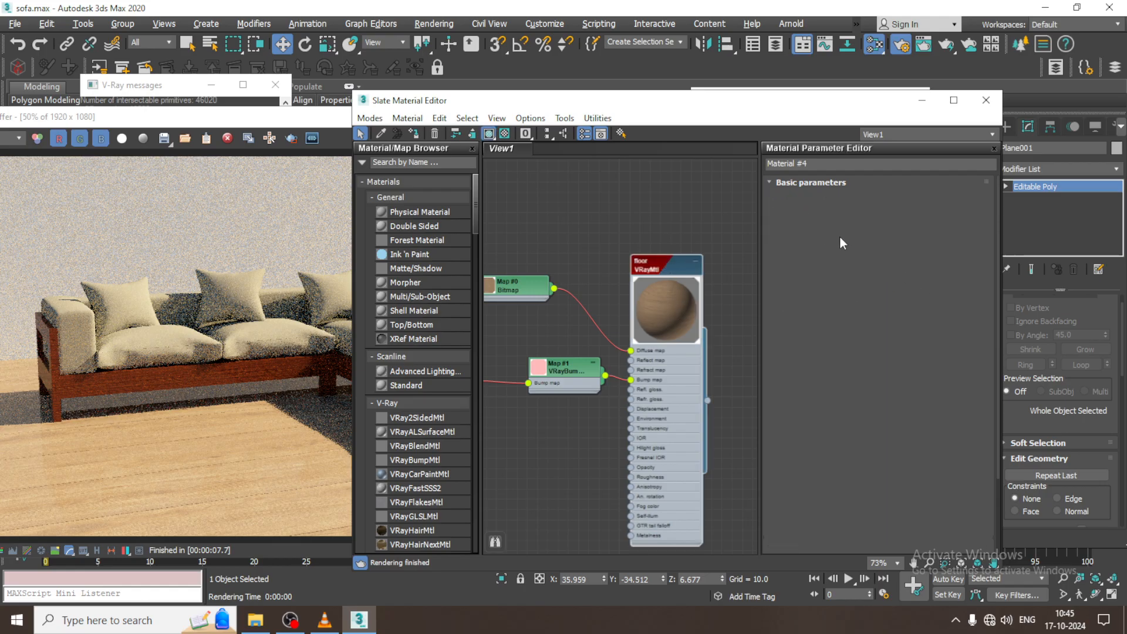
click(837, 217)
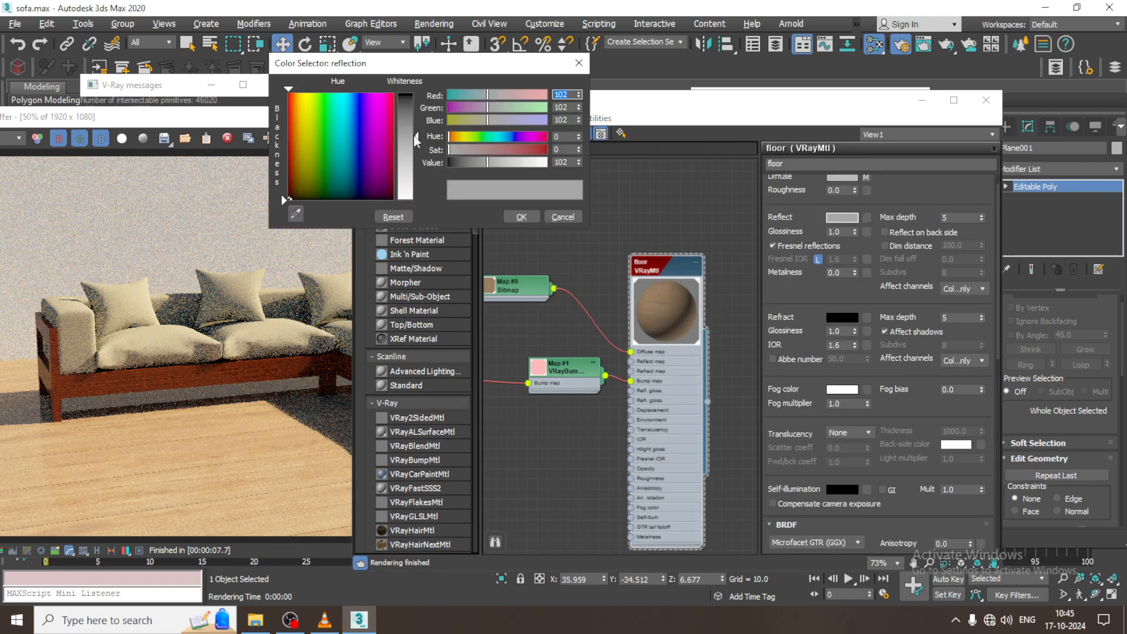
drag(415, 140, 415, 97)
click(521, 217)
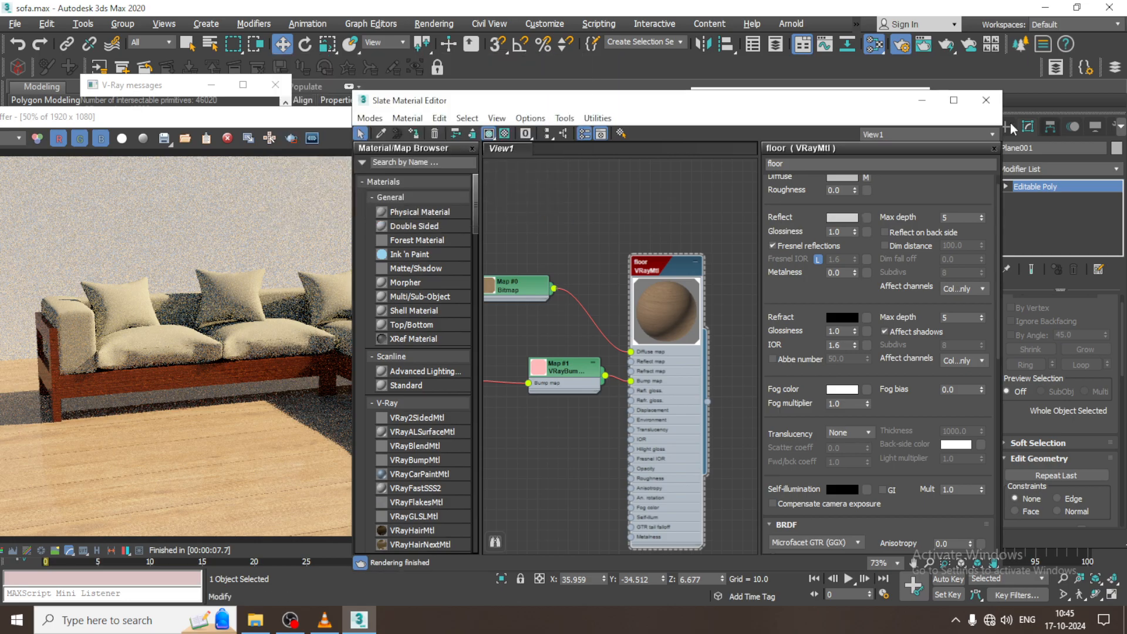
click(986, 100)
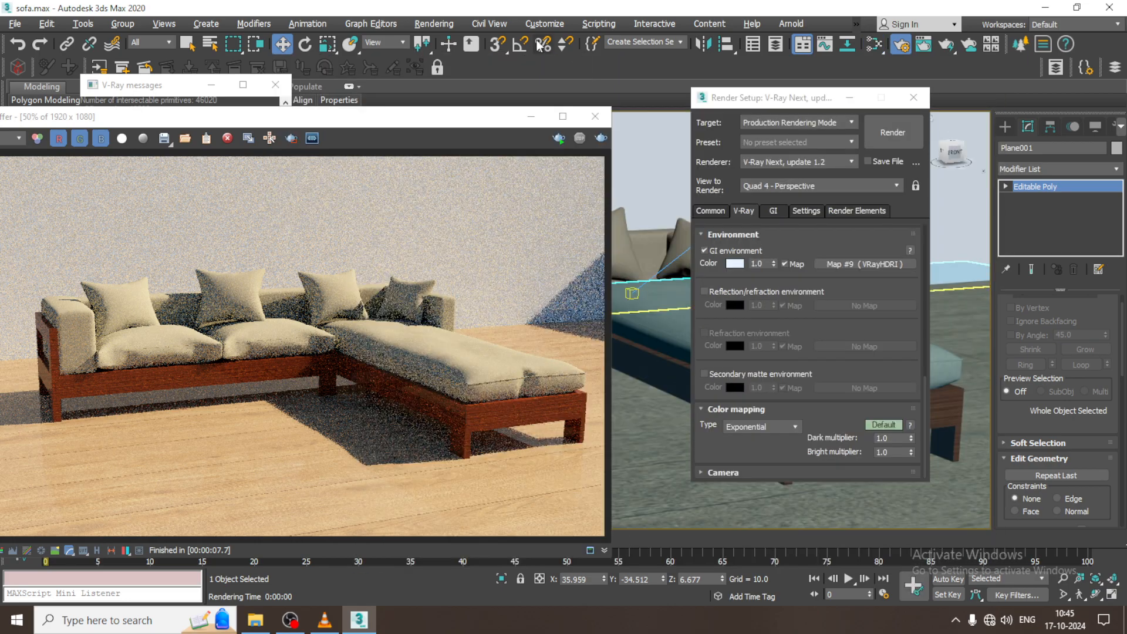
Step: Render a test with the more reflective floor, and close the frame buffer and the render setup
click(905, 138)
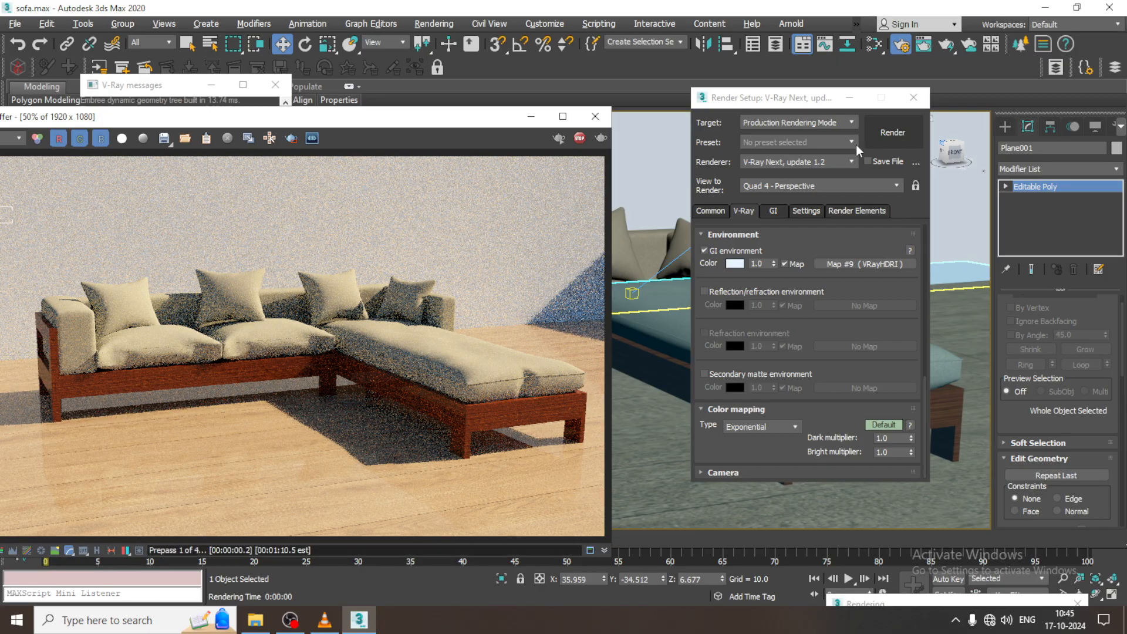
click(595, 116)
click(913, 98)
Step: Examine the whole room layout around the sofa, including the floor, walls, camera and sun, and select the wall
click(771, 265)
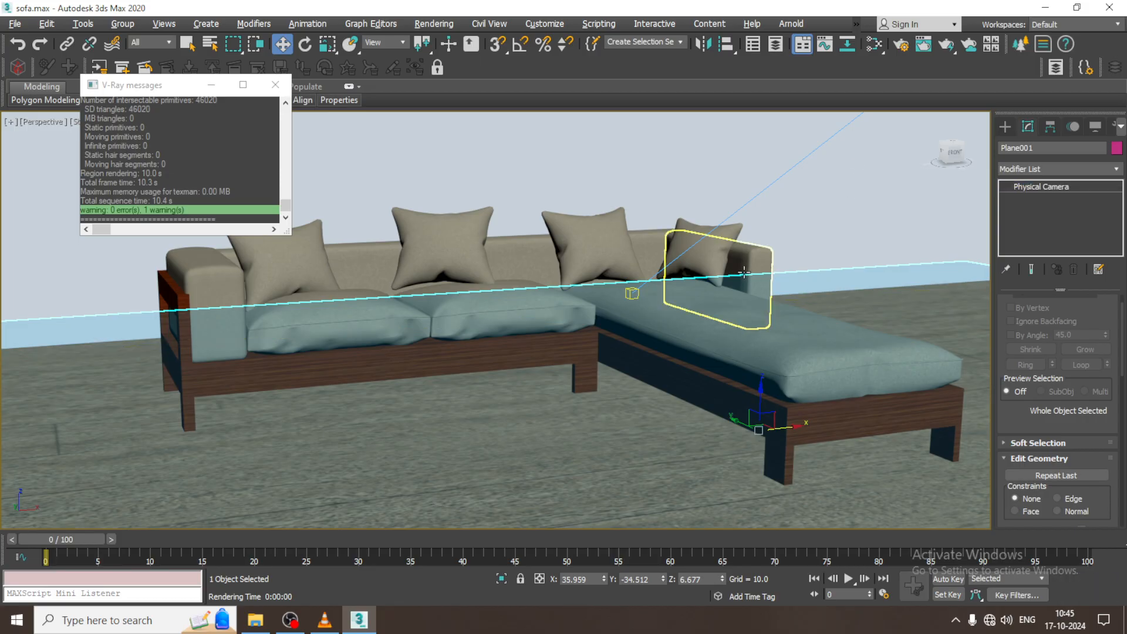
scroll(758, 376, down, 10)
scroll(735, 363, down, 5)
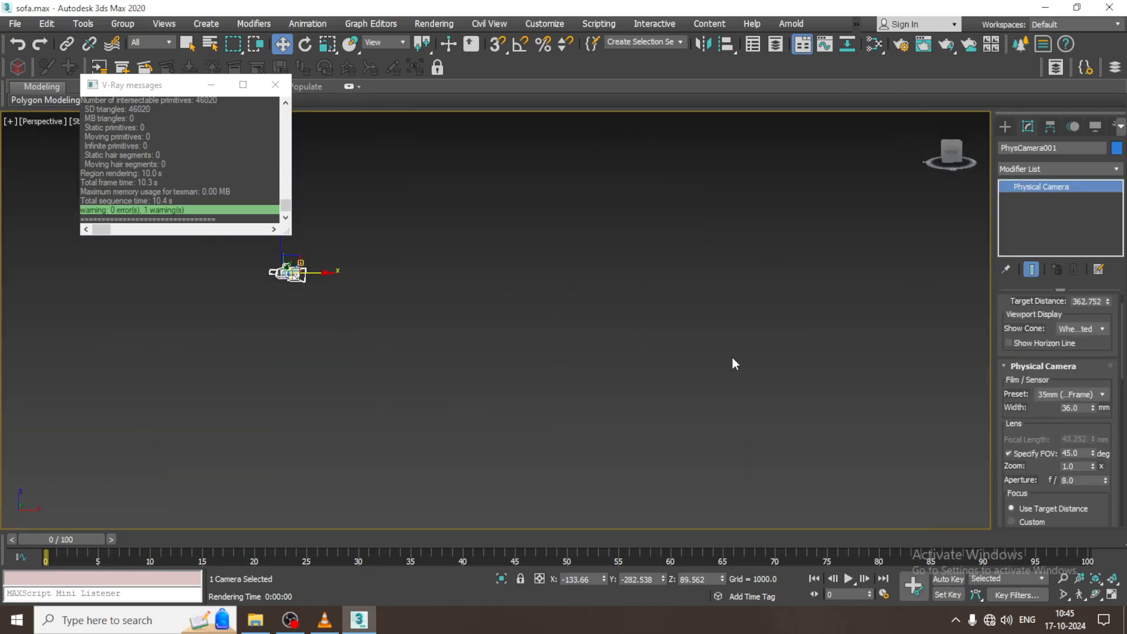
scroll(540, 356, up, 10)
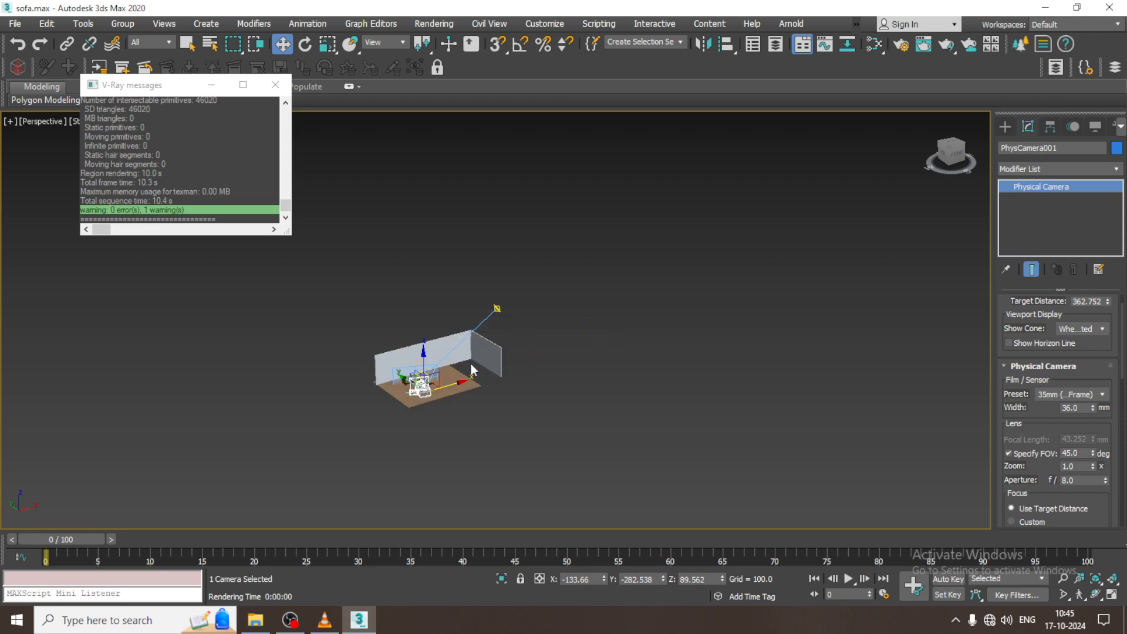
scroll(511, 339, down, 3)
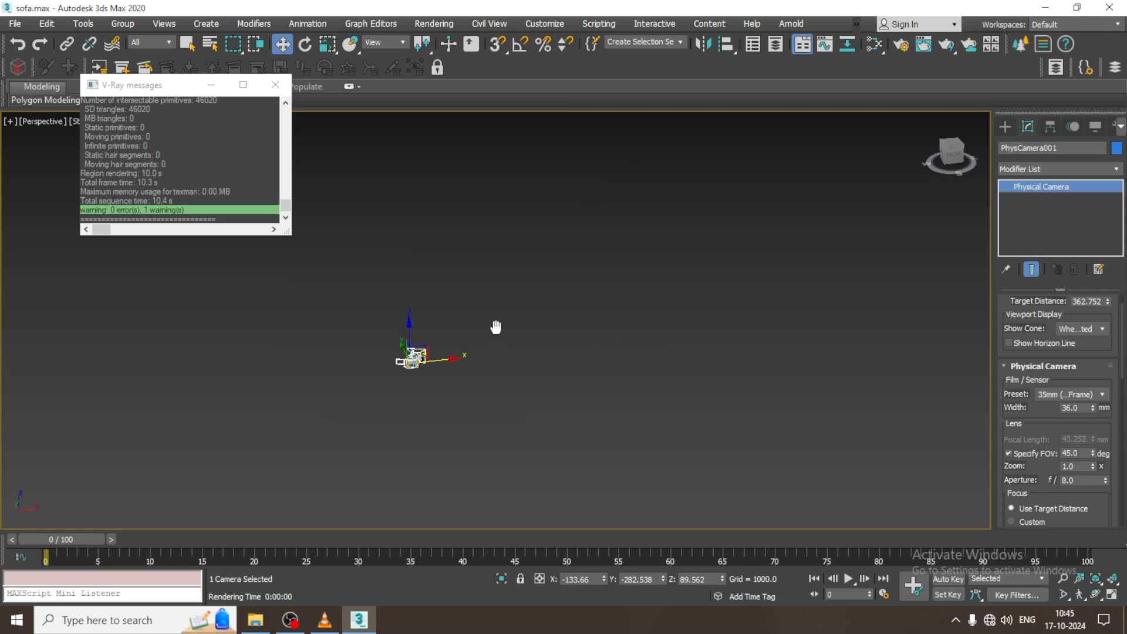
drag(356, 304, 456, 374)
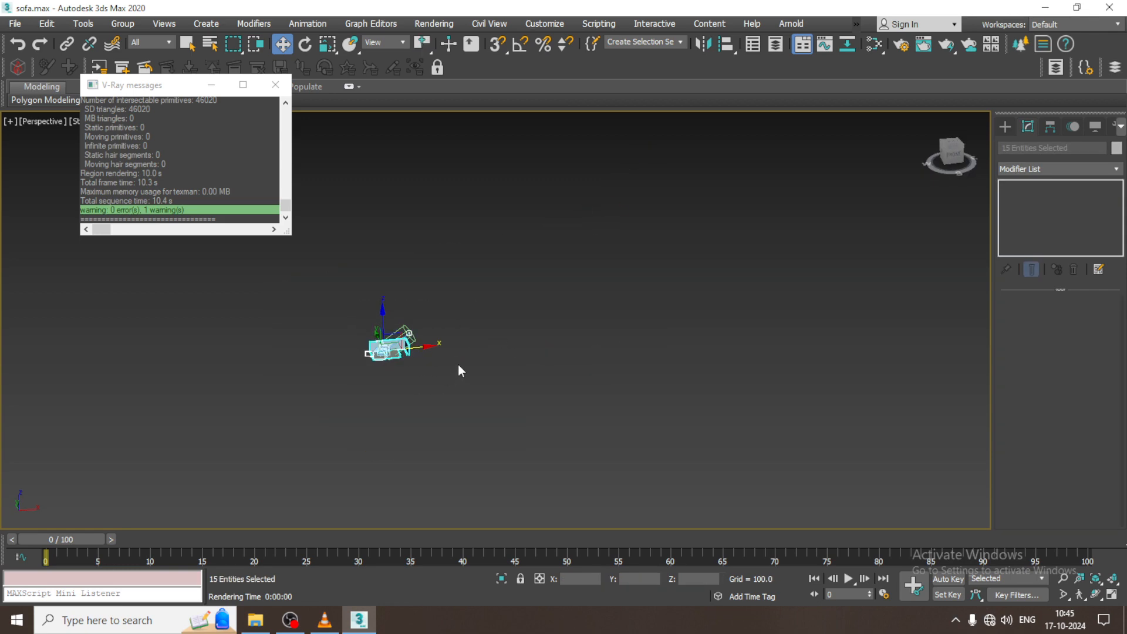
click(437, 332)
scroll(394, 368, up, 3)
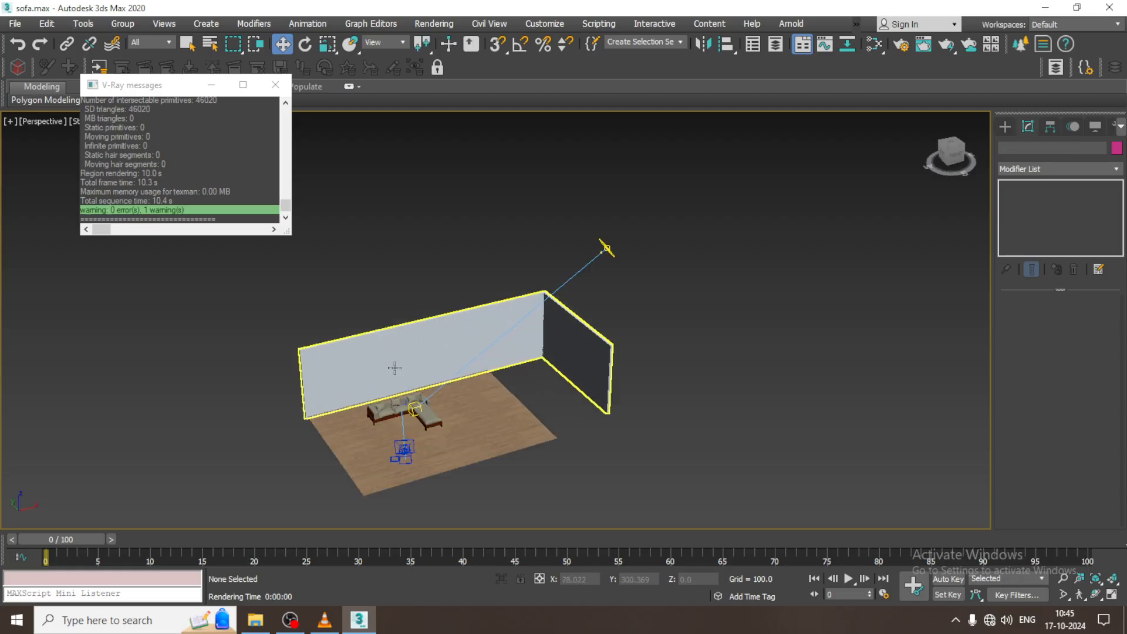
click(394, 368)
scroll(411, 402, up, 3)
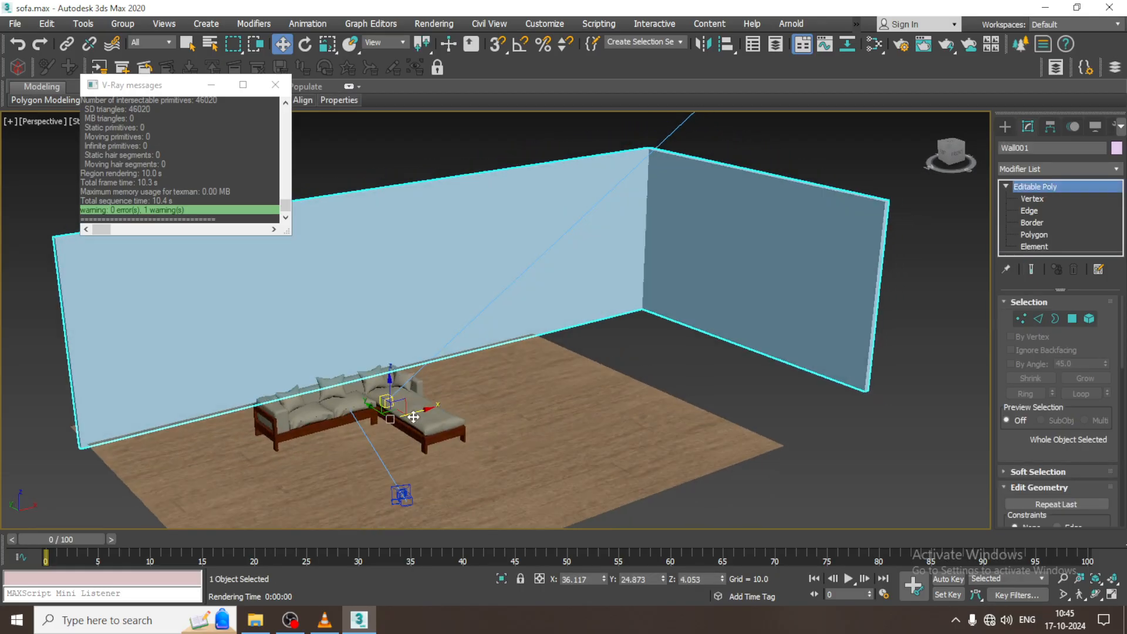
Step: Create a box about 440 × 677 × 10 over the floor and raise it above the walls to about Z 453.5
click(1003, 126)
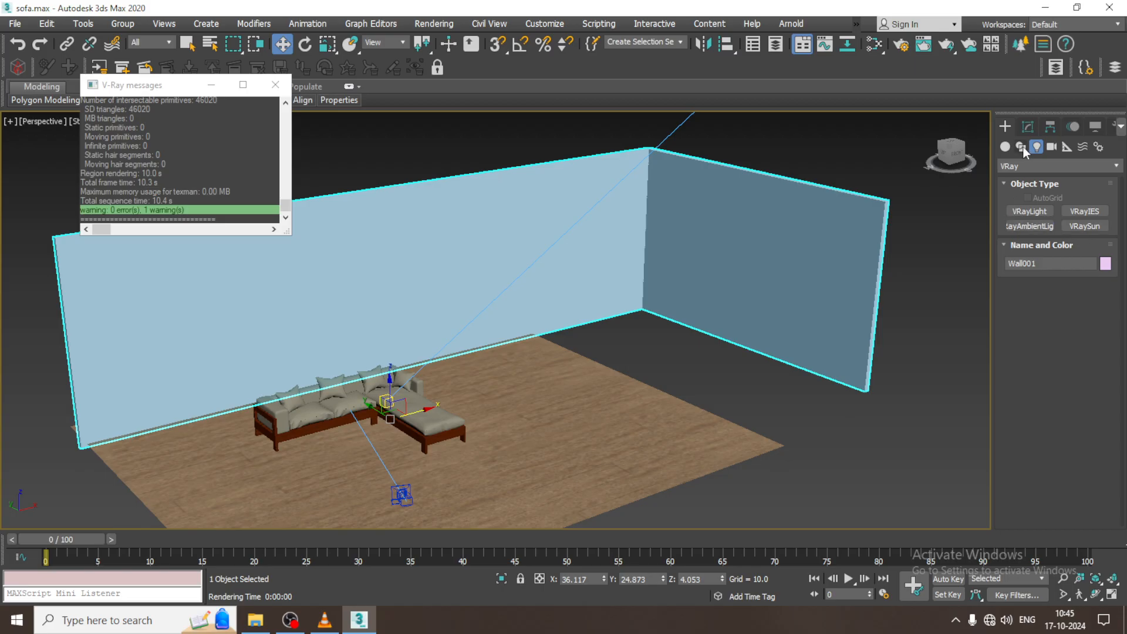
click(1005, 147)
scroll(670, 316, down, 5)
alt+middle_drag(670, 316, 514, 351)
click(1029, 211)
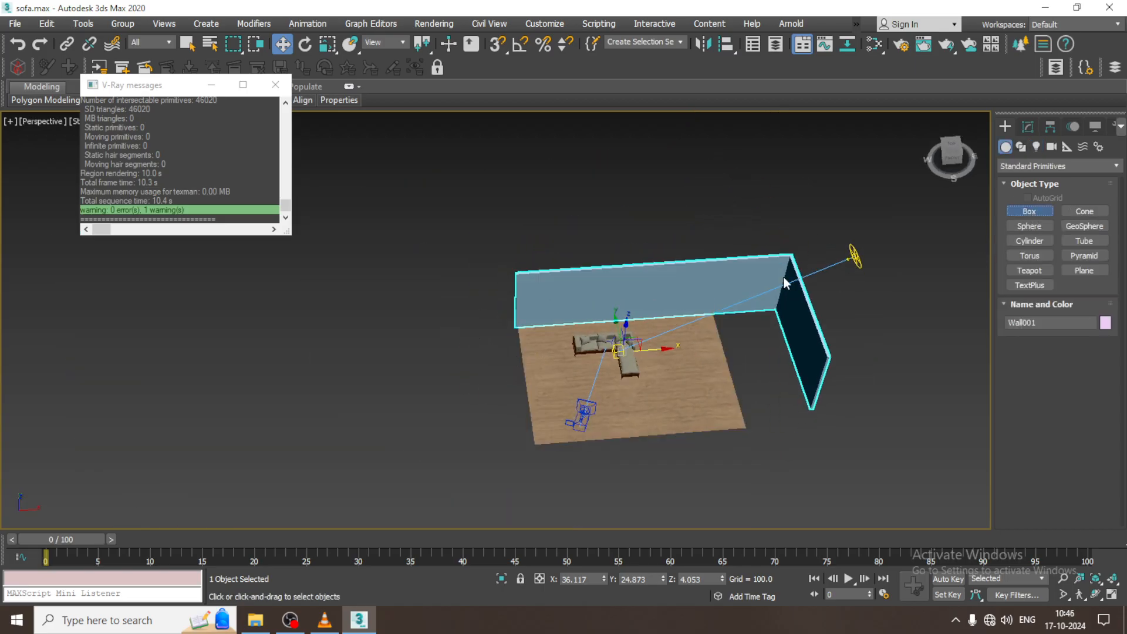
drag(498, 326, 770, 434)
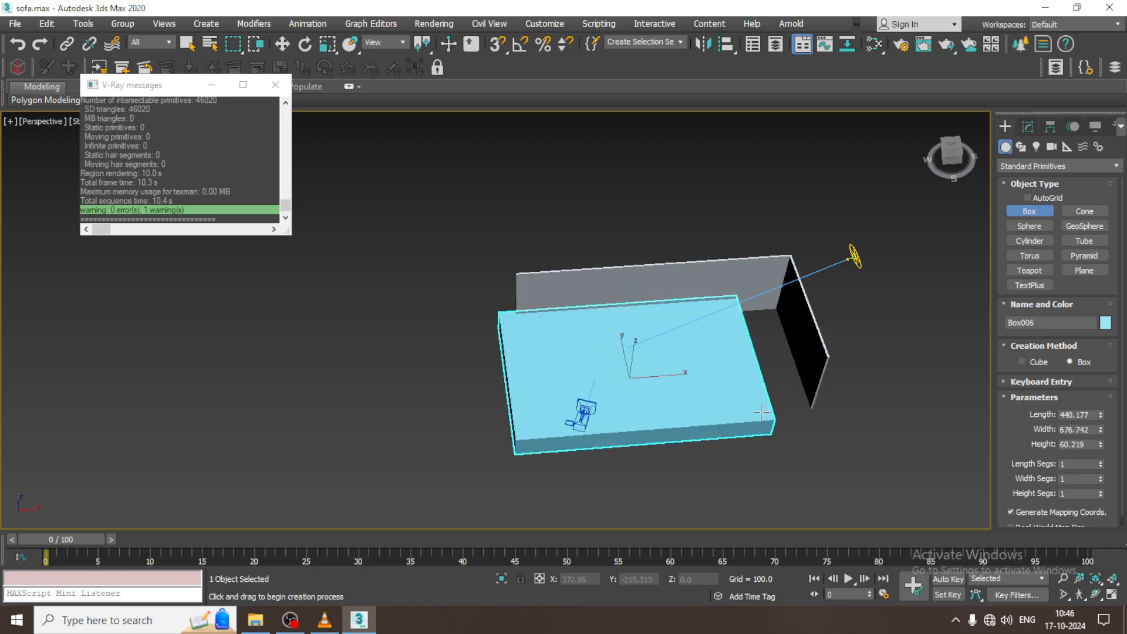
click(769, 430)
alt+middle_drag(768, 431, 757, 376)
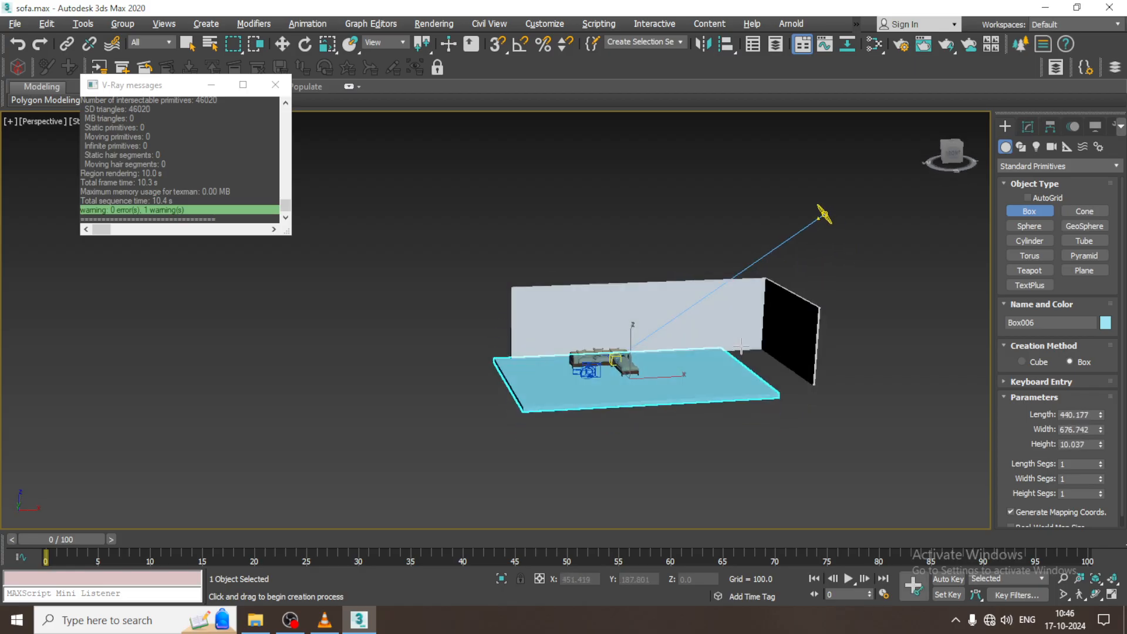
key(w)
drag(631, 335, 634, 177)
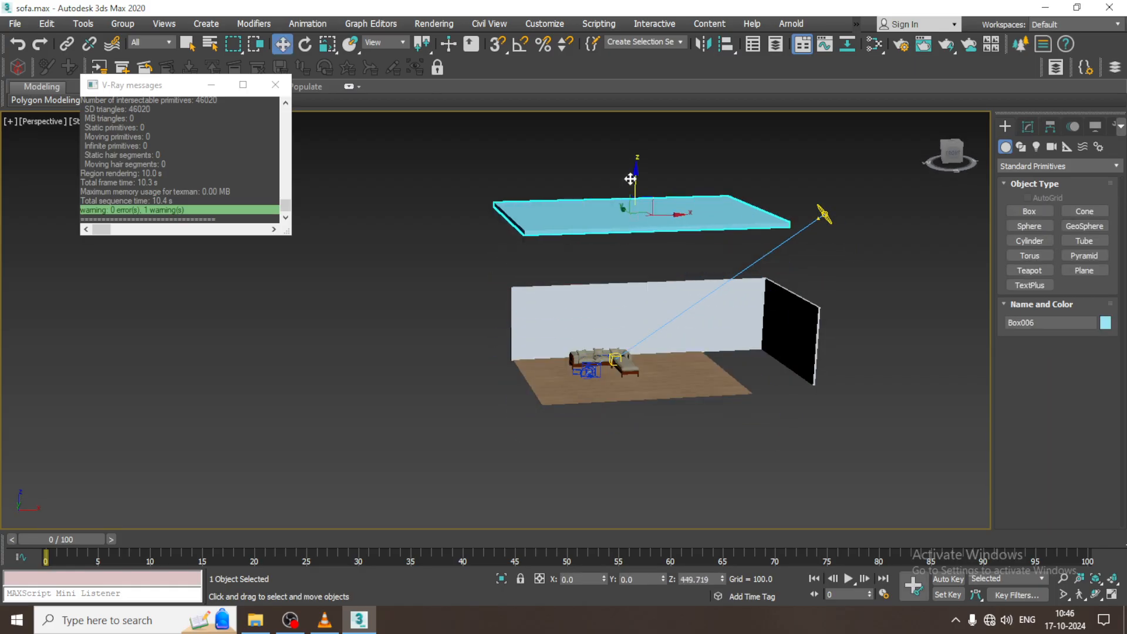
Step: Return to the physical camera view, render a test with the overhead box and close the frame buffer
key(alt+w)
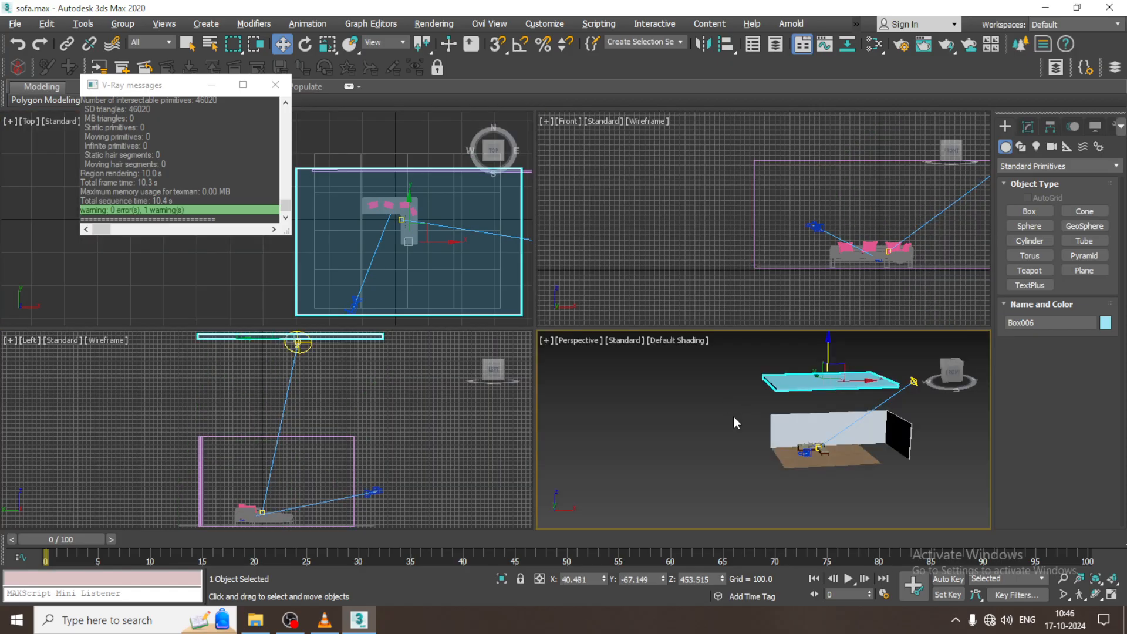
key(c)
key(alt+w)
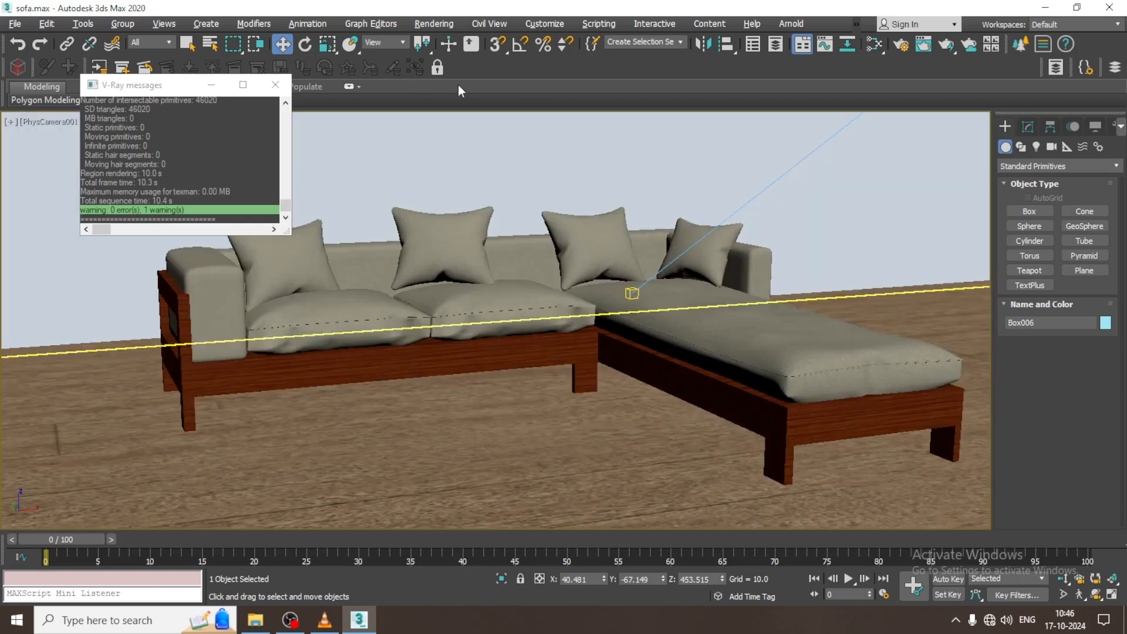
click(434, 25)
click(441, 45)
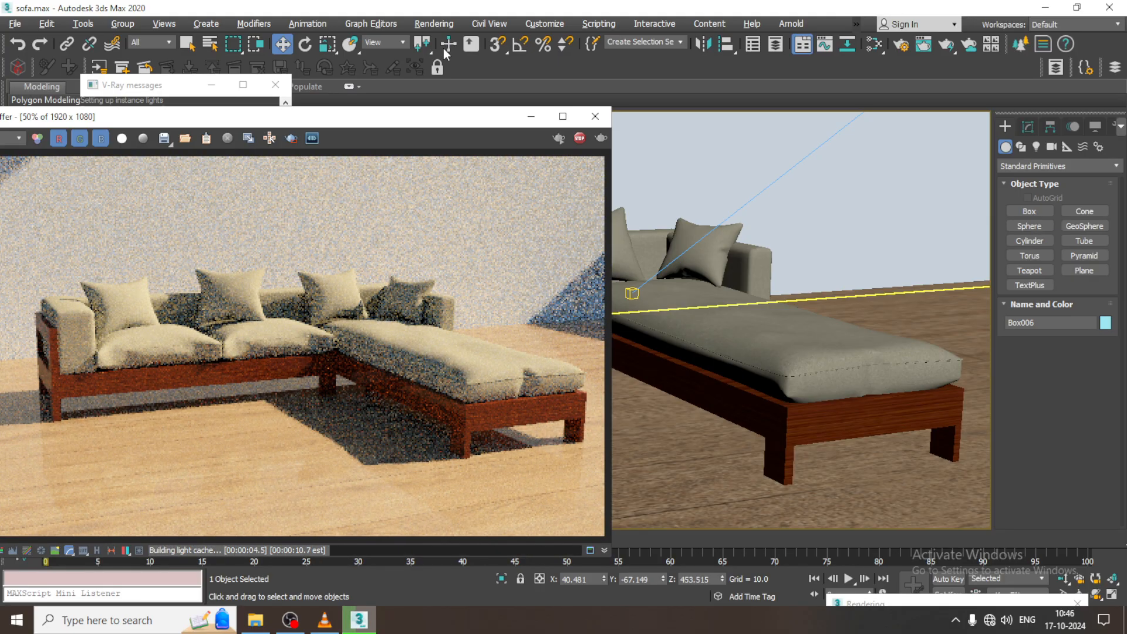
click(599, 115)
Step: Restrict the selection filter to lights and display all four viewports to reach the sun
click(769, 188)
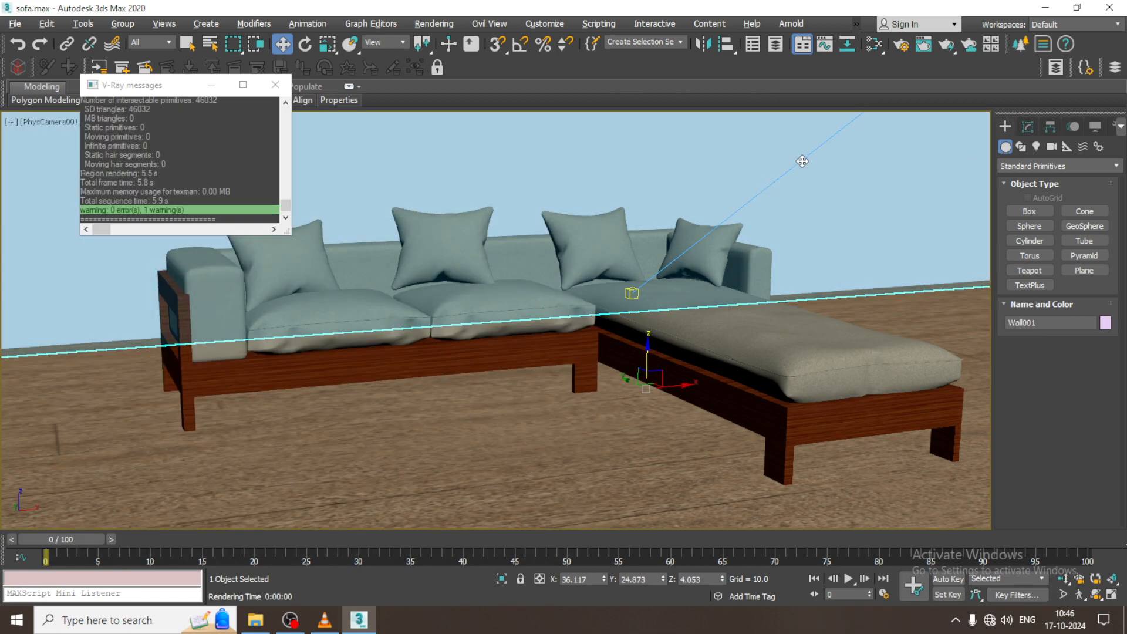
click(151, 52)
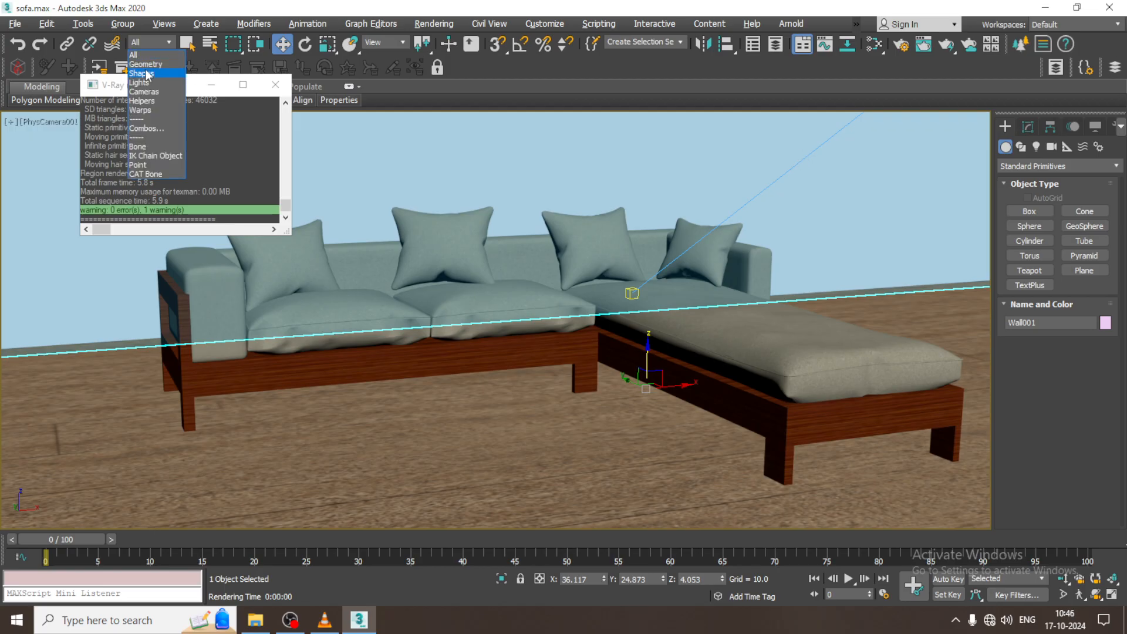
click(141, 83)
click(746, 204)
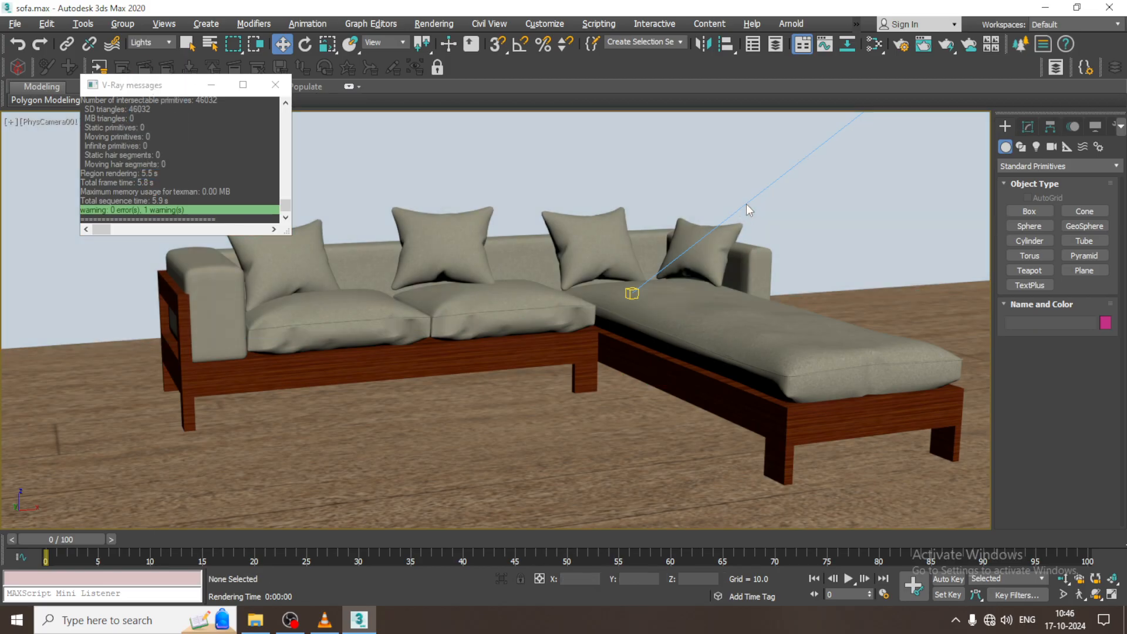
key(alt+w)
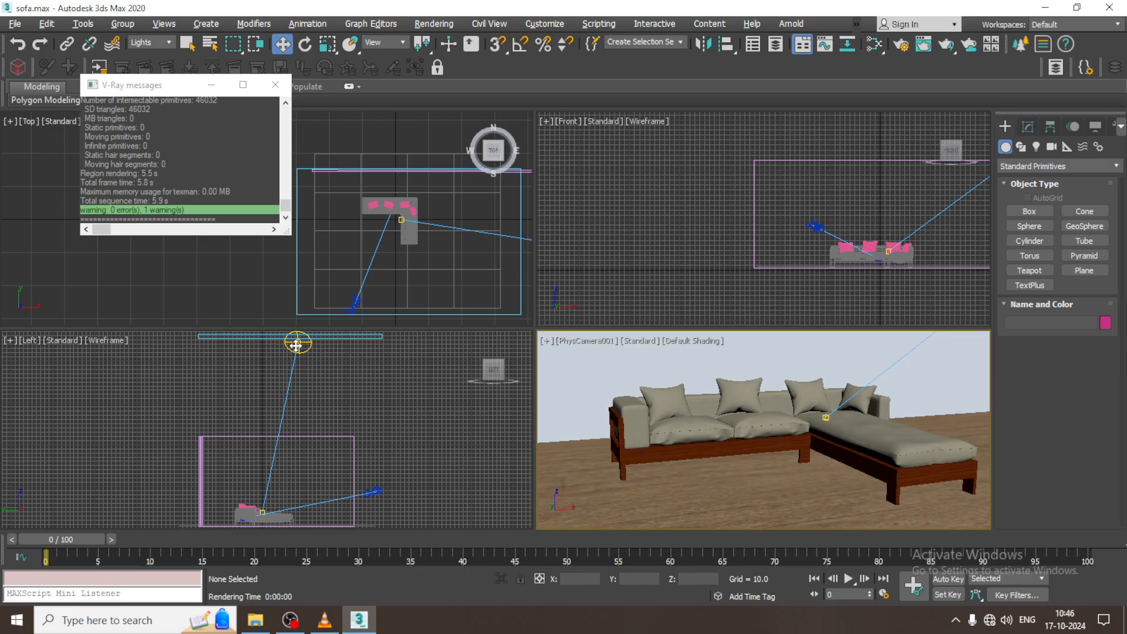
Step: Set the V-Ray sun's intensity multiplier to 0.06 and show the whole room in a maximized, shaded perspective view
click(298, 341)
click(1028, 127)
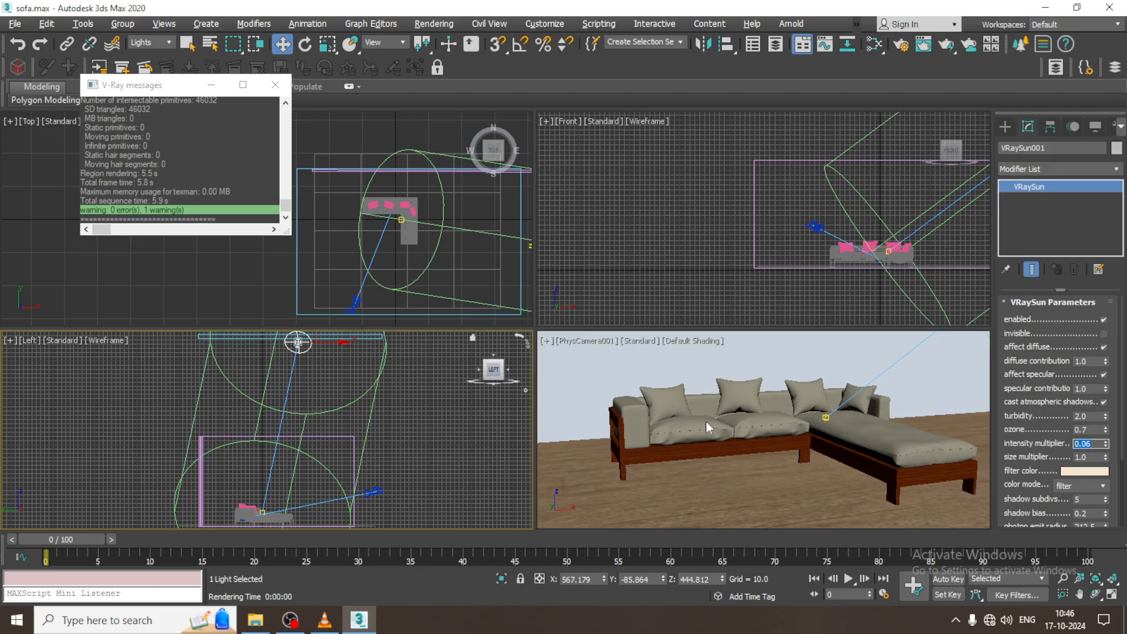
click(442, 422)
key(p)
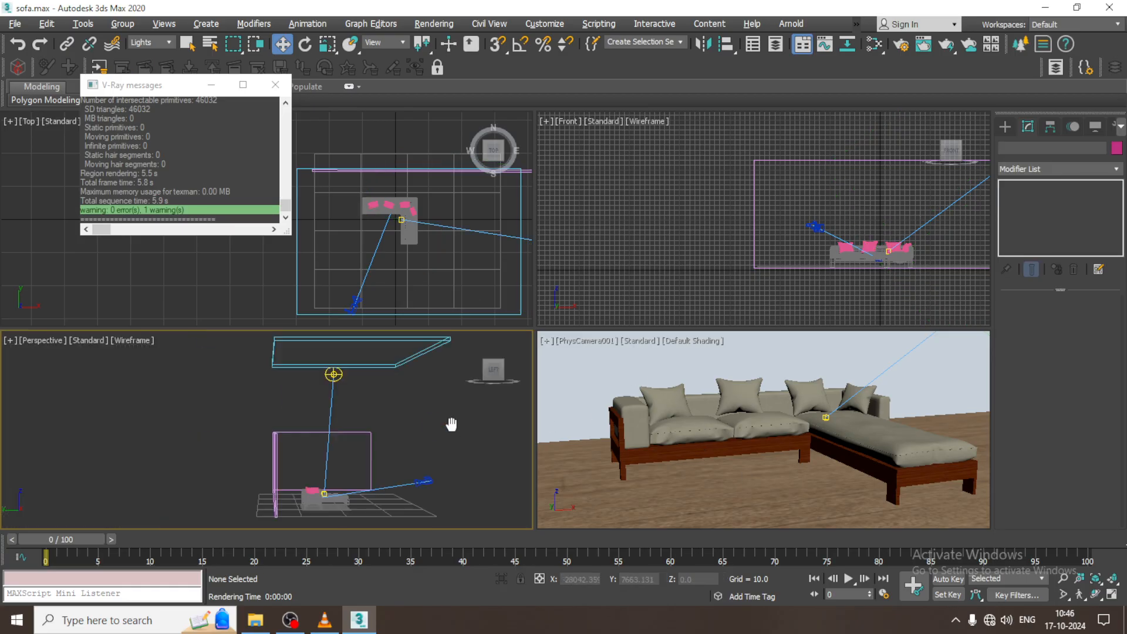
key(alt+w)
key(z)
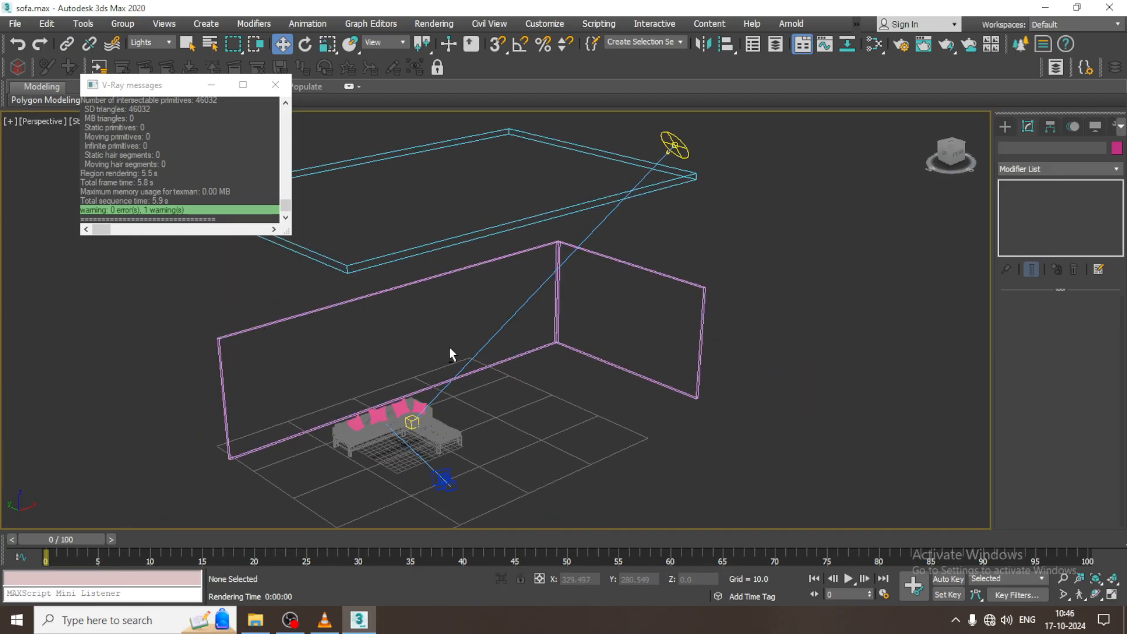
key(F3)
Step: Create a V-Ray plane light about 193 × 165 in the front view, covering the area around the sofa
click(1005, 127)
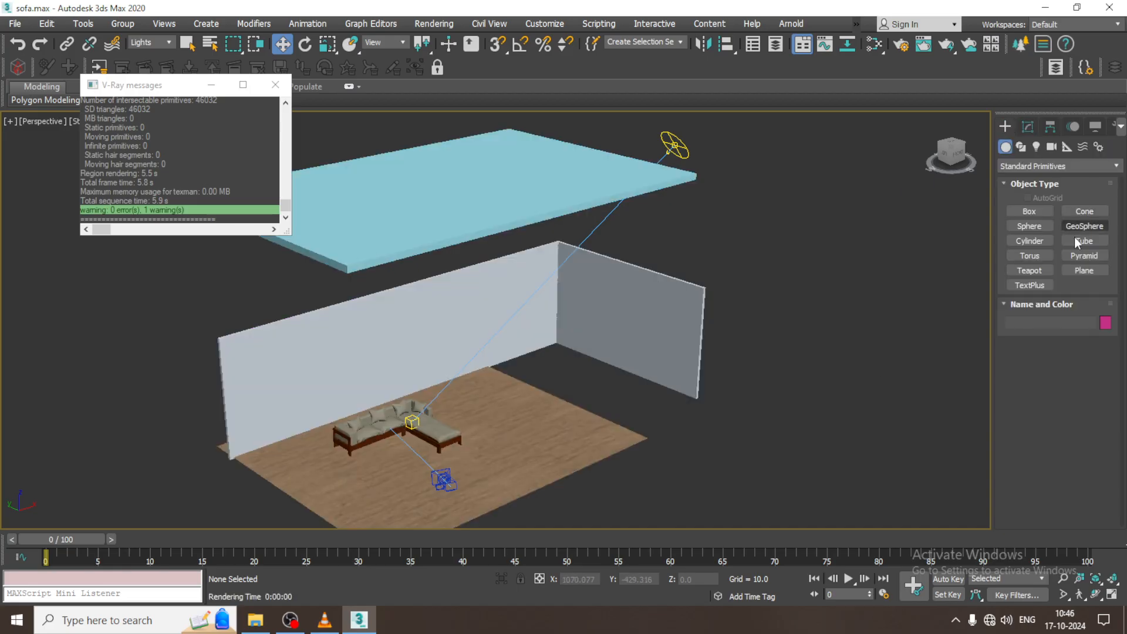
click(1042, 166)
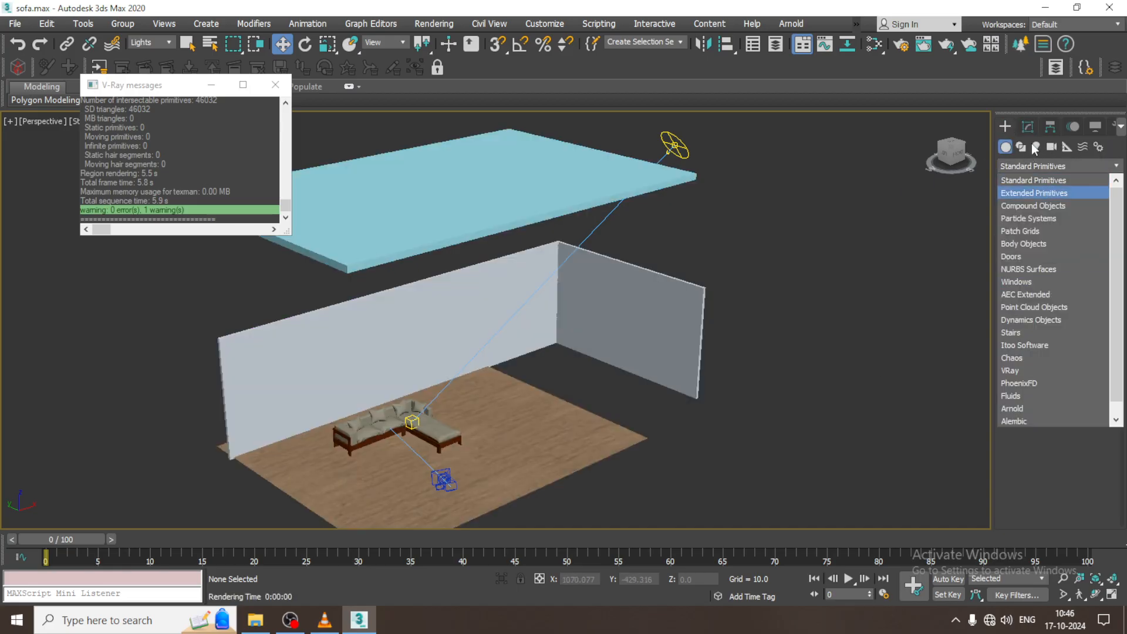
click(1034, 147)
click(1038, 212)
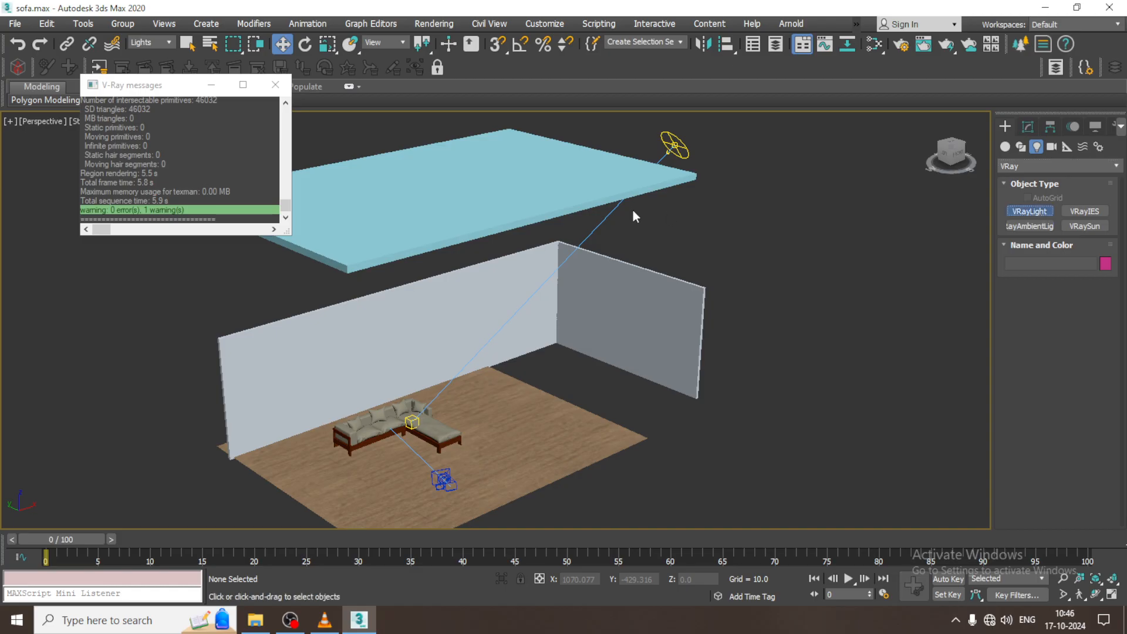
key(alt+w)
key(alt+w)
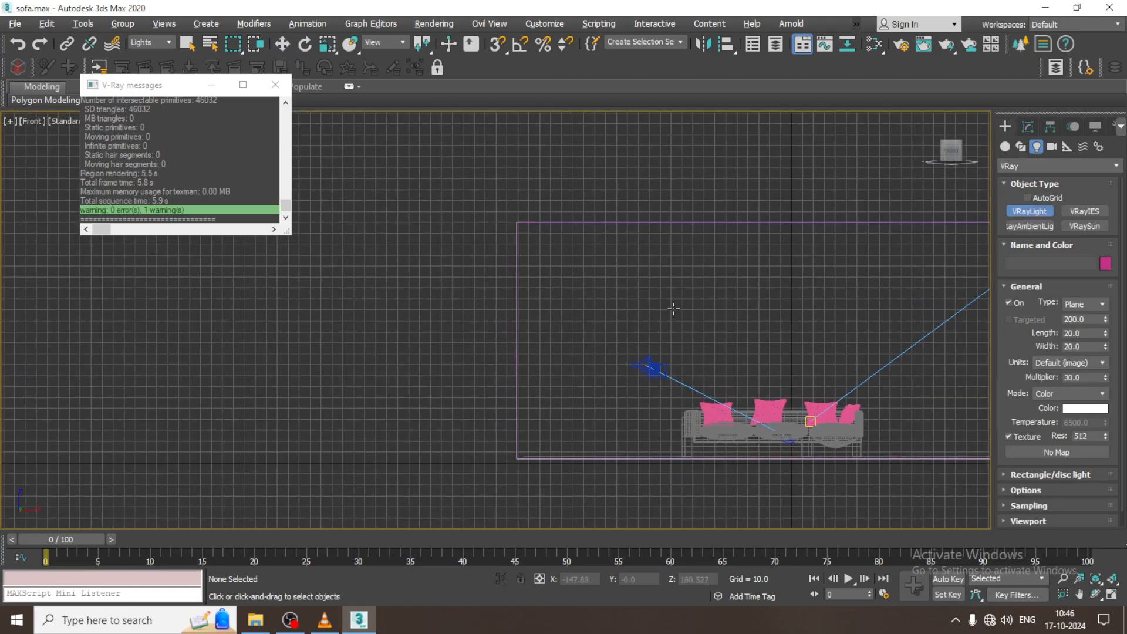
drag(604, 221, 844, 483)
key(w)
key(alt+w)
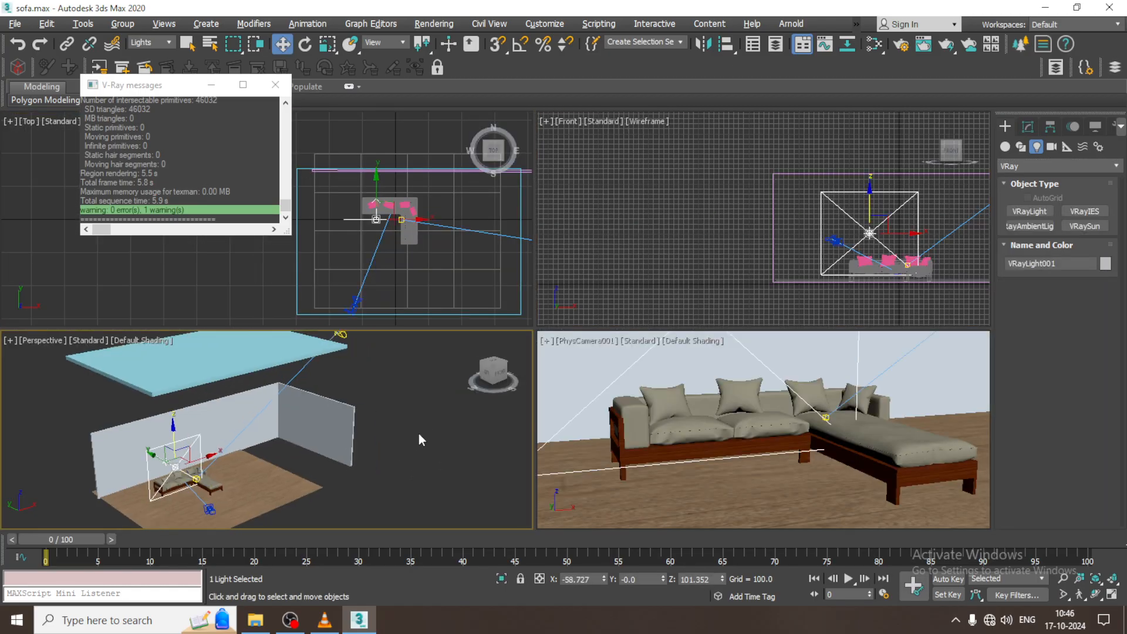
Step: Move the plane light in front of the room beside the camera and rotate it about -33.5° around Z
key(alt+w)
drag(333, 358, 517, 423)
scroll(516, 423, up, 2)
drag(540, 438, 429, 504)
key(e)
key(alt+w)
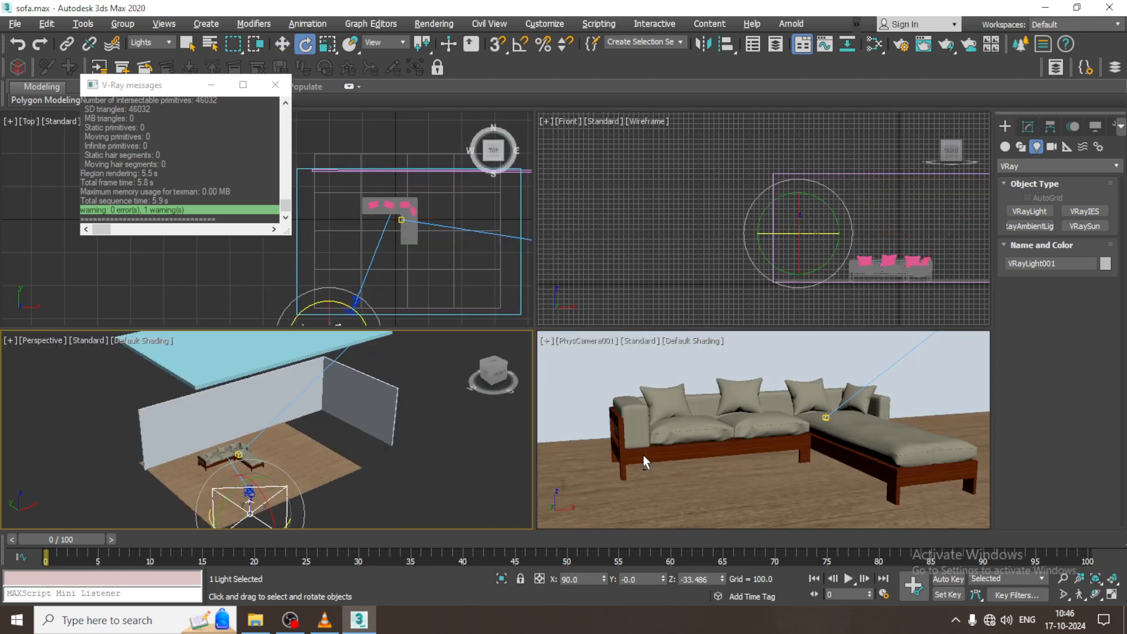
Step: Render a test from the physical camera with the new plane light and close the frame buffer
right_click(633, 422)
key(alt+w)
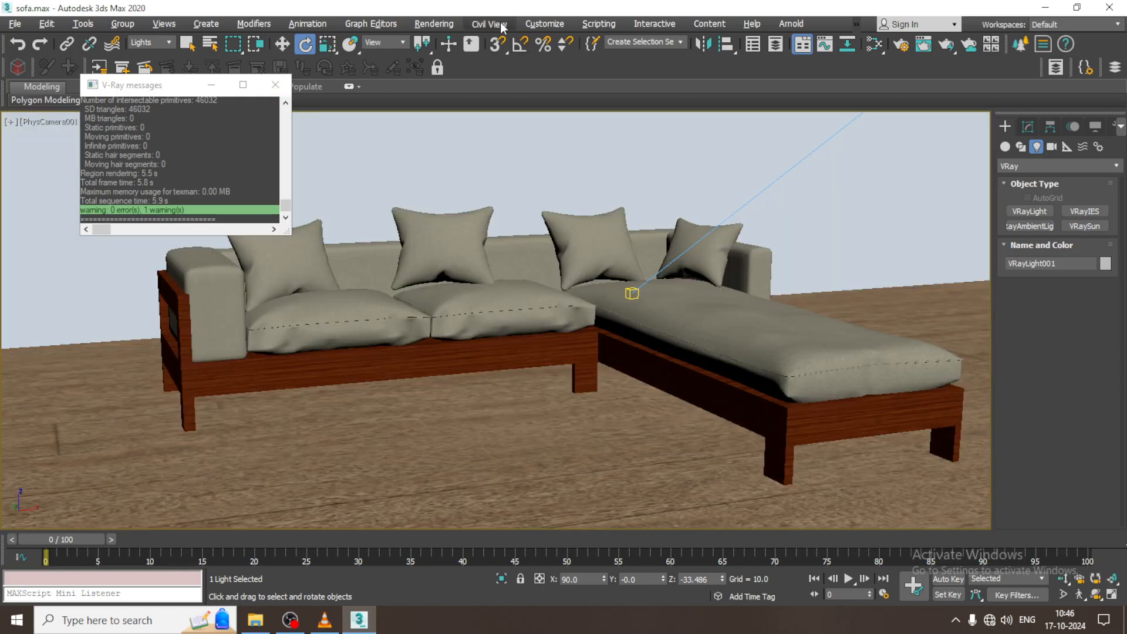
click(433, 20)
click(449, 52)
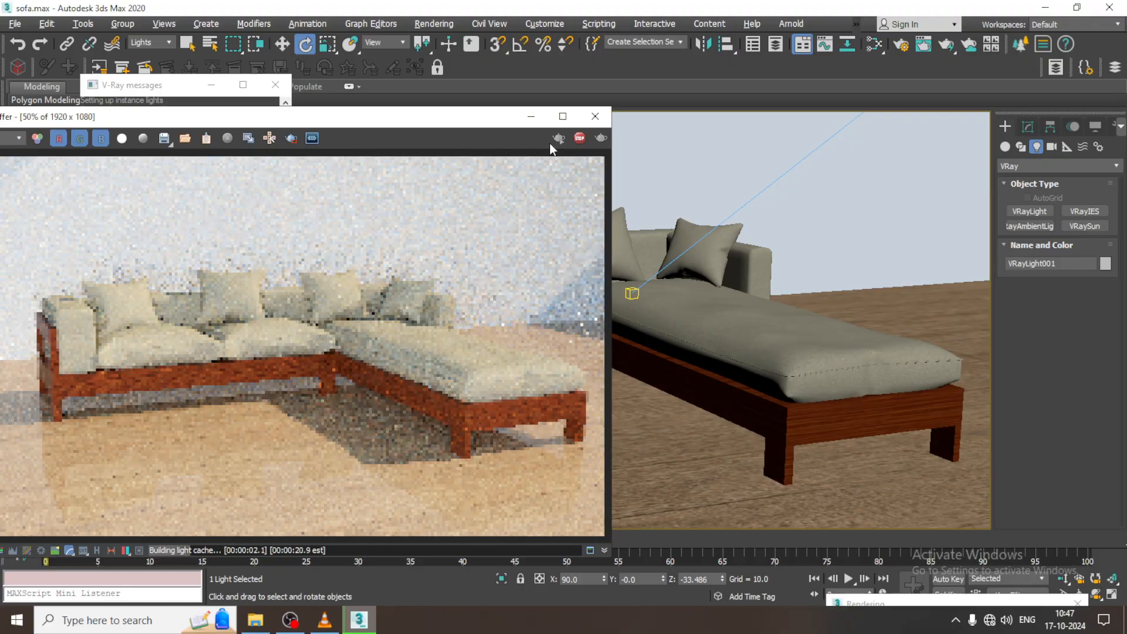
click(597, 118)
Step: Switch the plane light to Temperature mode at 5785, set its multiplier to 3 and make it invisible
key(alt+w)
key(w)
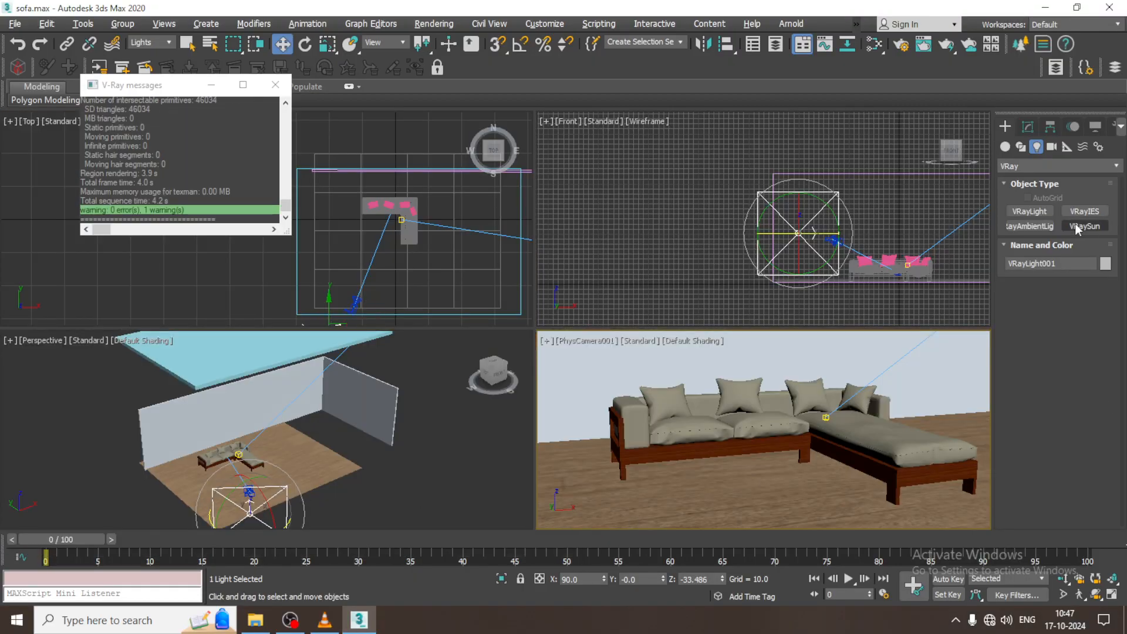
click(1028, 128)
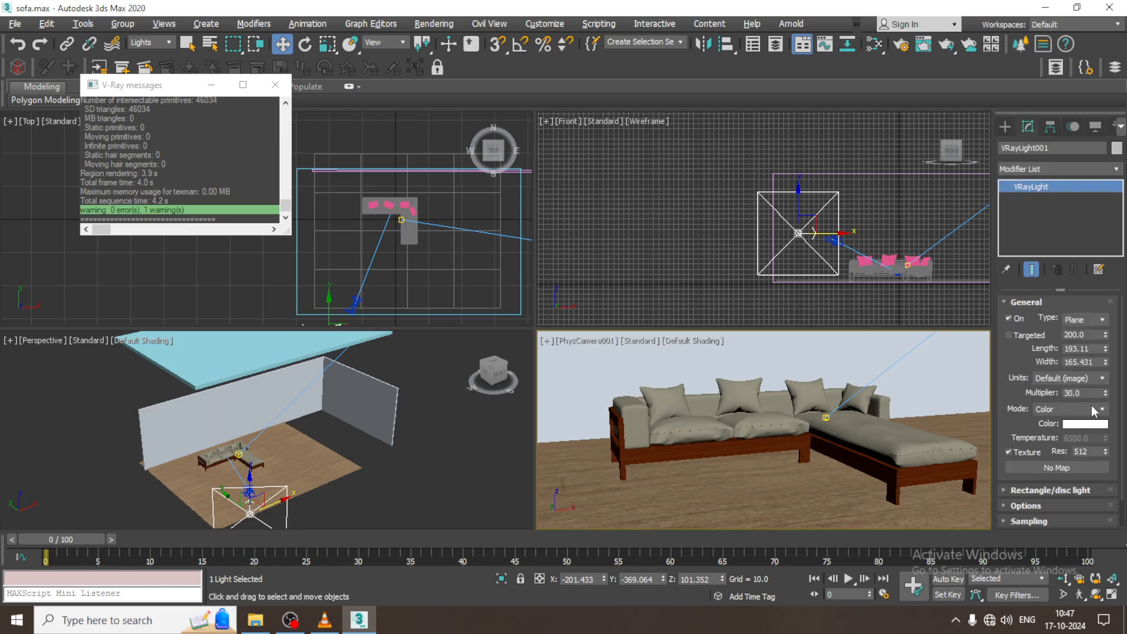
click(1102, 410)
click(1104, 427)
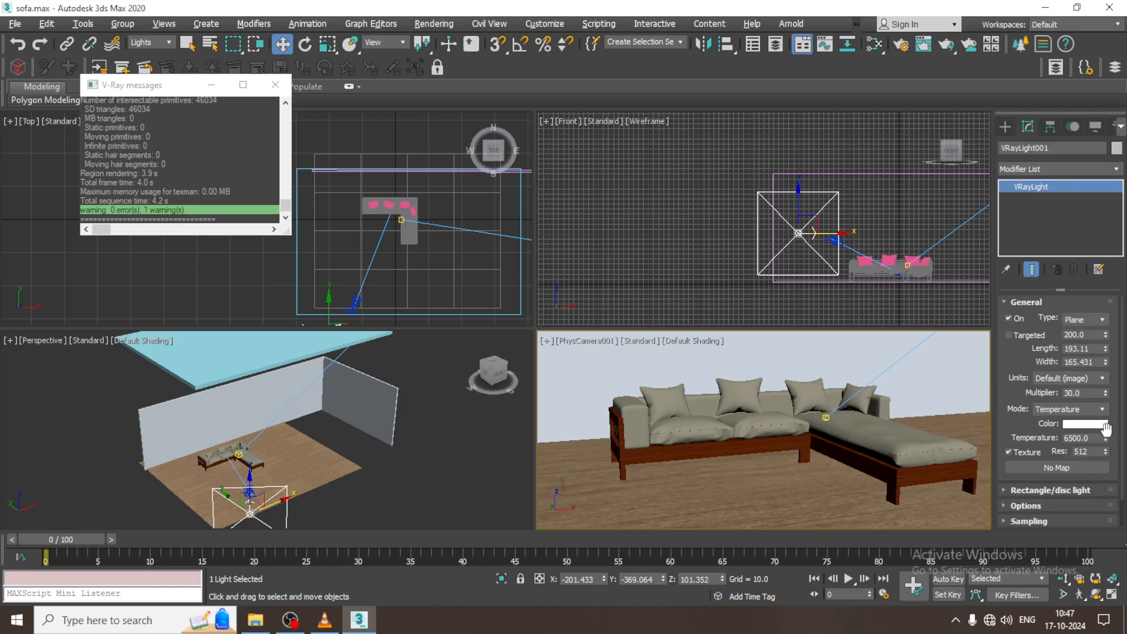
drag(1106, 444, 1106, 461)
drag(1086, 393, 1012, 325)
click(1010, 474)
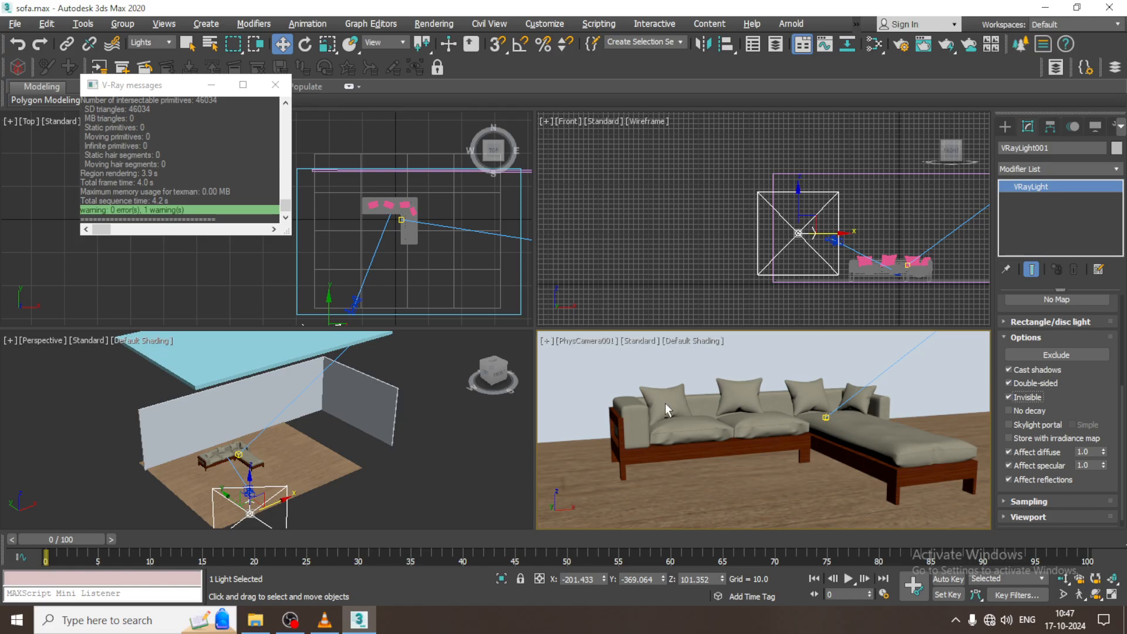
Step: Render another test from the maximized physical camera view with the adjusted plane light
key(alt+w)
click(432, 23)
click(453, 52)
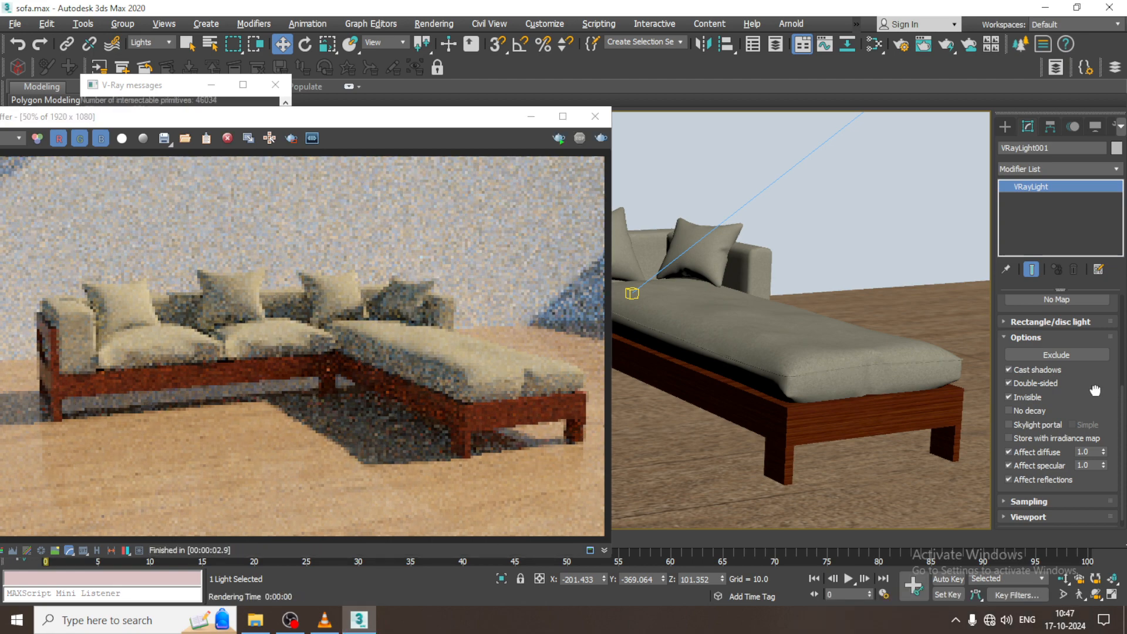
Step: Set the plane light's temperature to 7520.5 and its multiplier to 21, rendering a test after each change
scroll(1050, 347, up, 3)
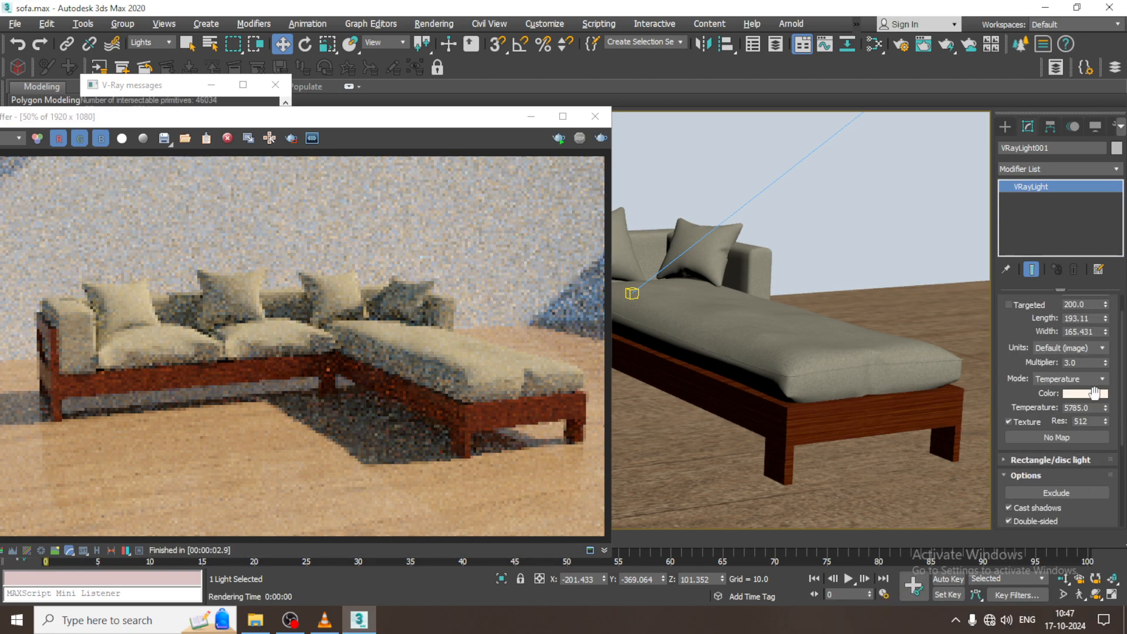
scroll(1101, 411, up, 1)
mouse_move(1106, 423)
mouse_down()
mouse_move(1109, 440)
mouse_move(1108, 423)
mouse_up()
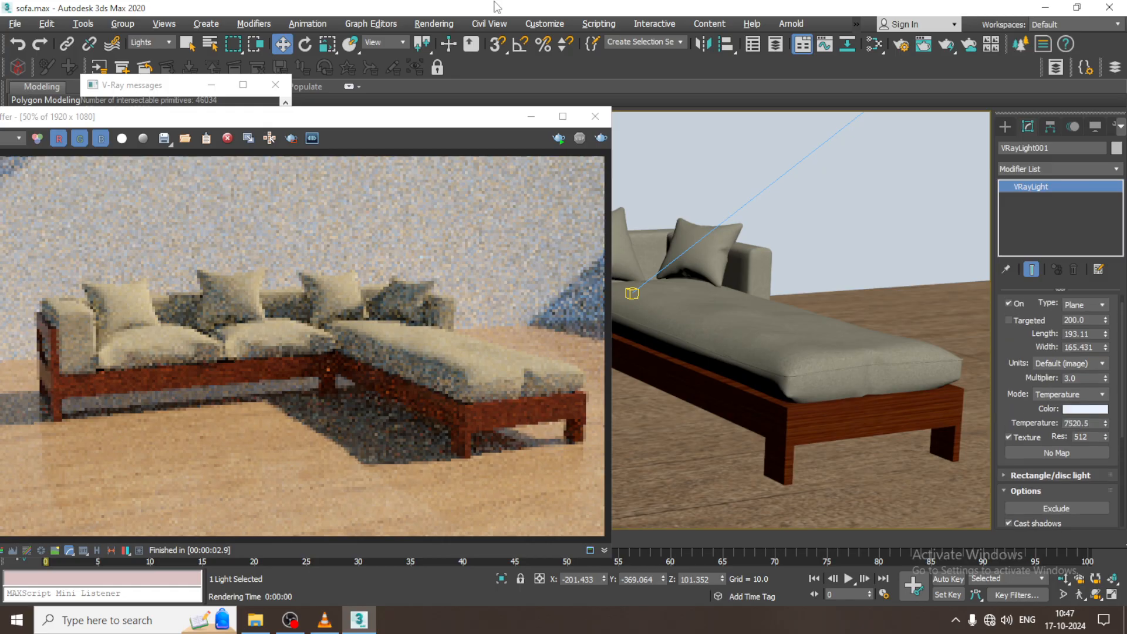
click(440, 21)
click(453, 46)
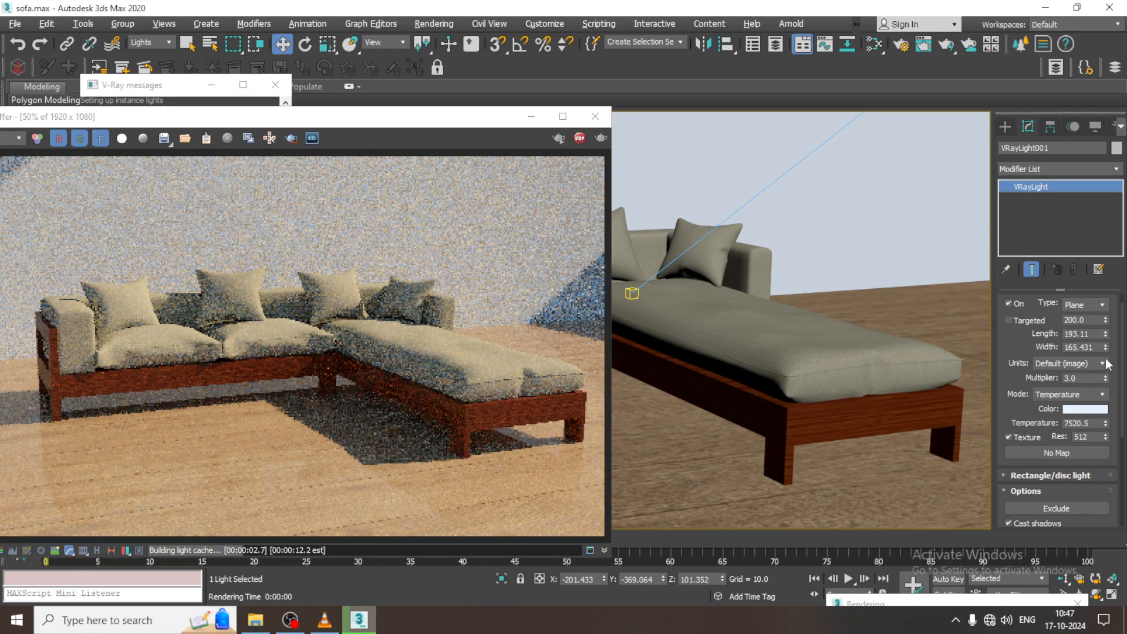
mouse_move(1105, 378)
mouse_down()
mouse_move(1104, 354)
mouse_move(1105, 374)
mouse_up()
click(601, 138)
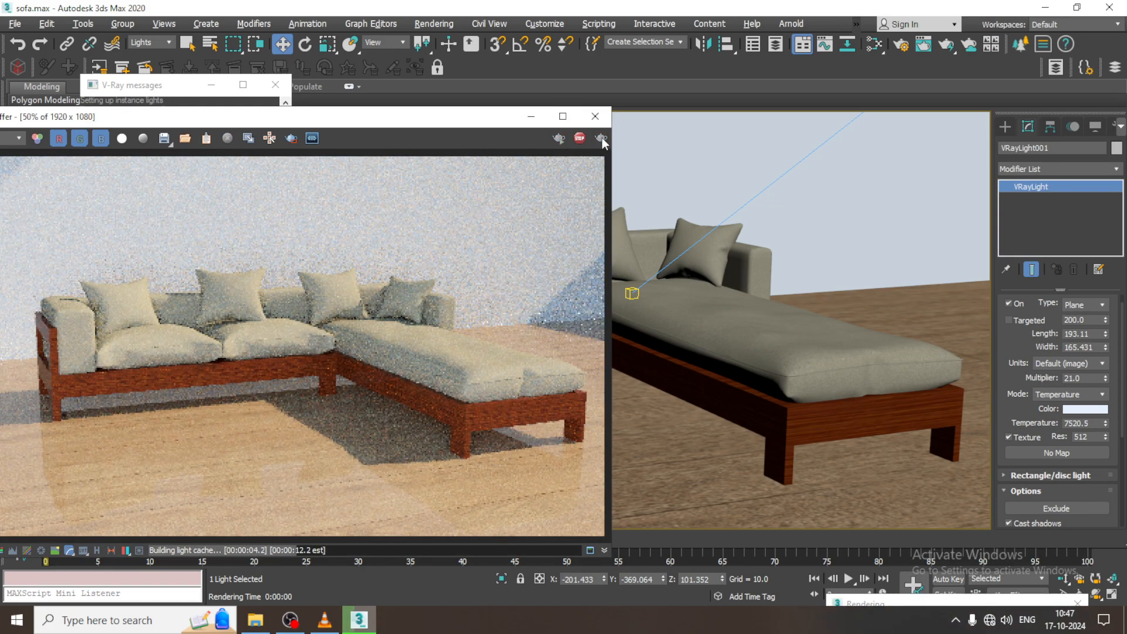
click(291, 622)
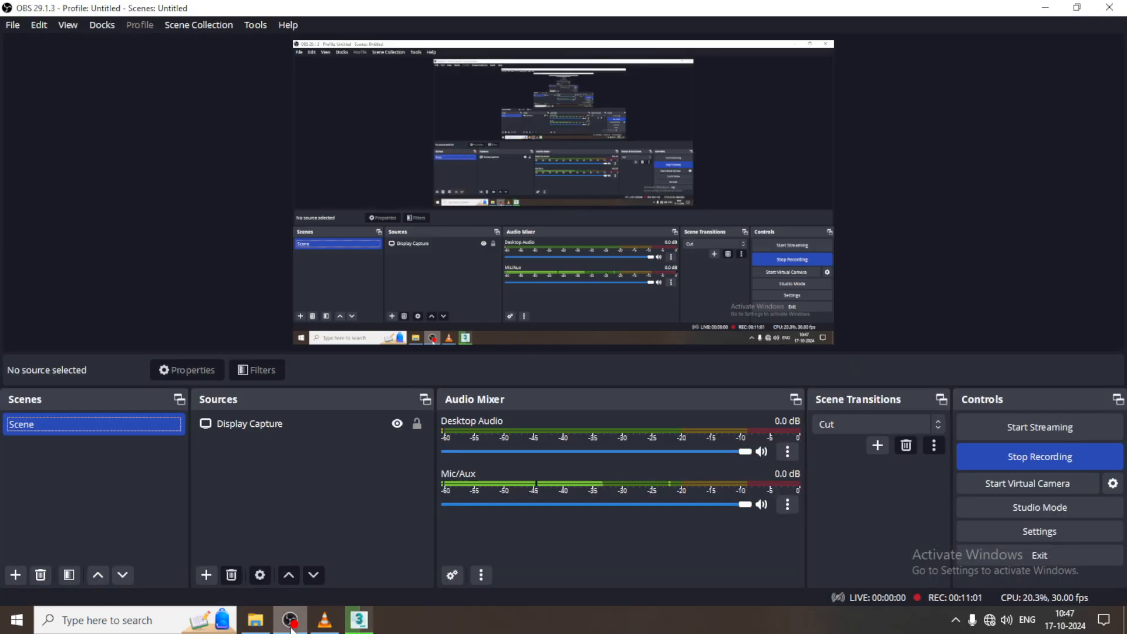
click(292, 626)
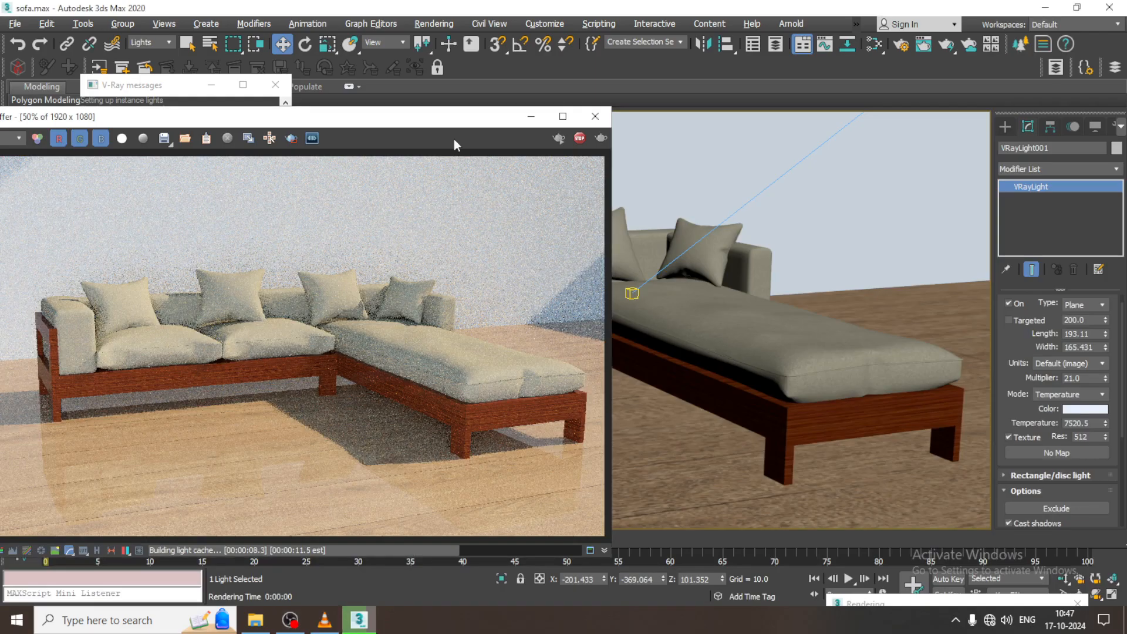
Step: Move the V-Ray frame buffer fully into view to examine the whole sofa render
drag(378, 118, 756, 70)
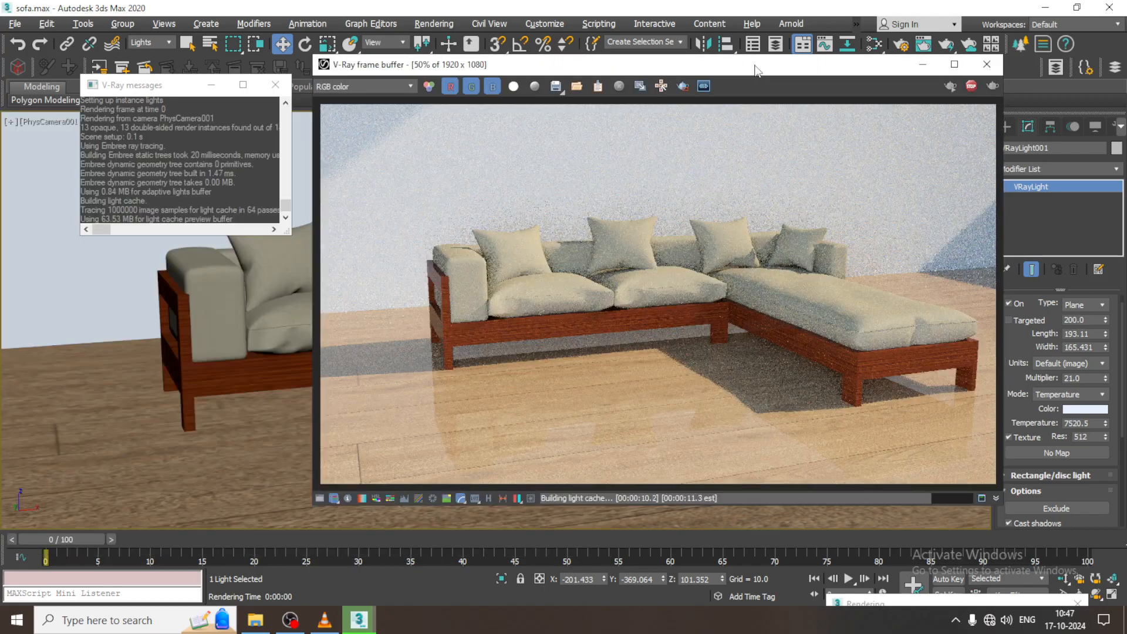